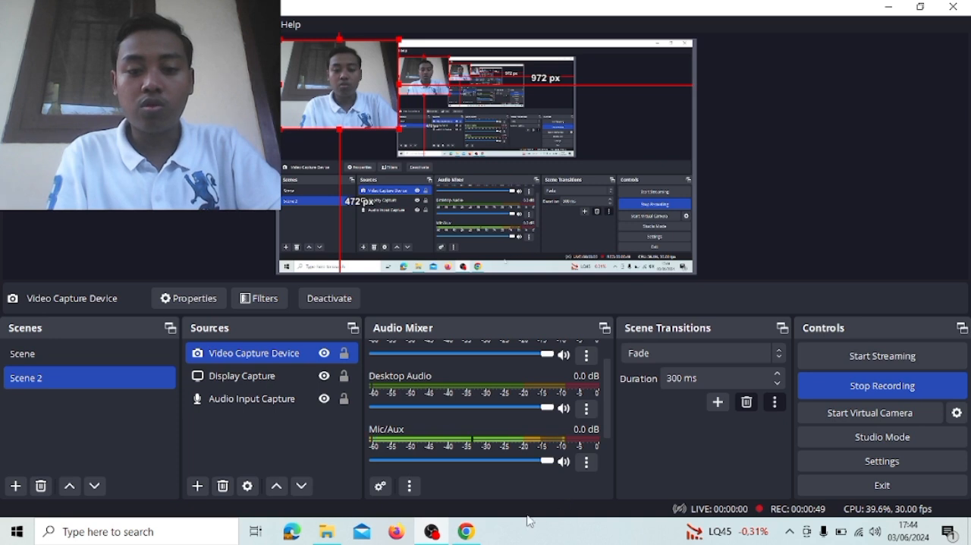
- Switch to the Kahoot editor in Chrome, leave the open draft and create a new kahoot, dismissing the template chooser
{"action": "mouse_move", "coordinate": [474, 538]}
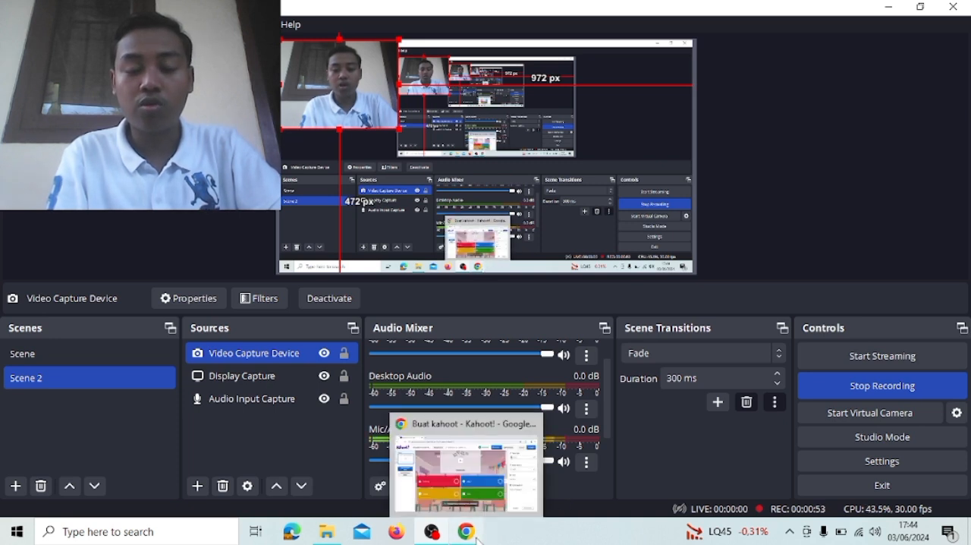
{"action": "left_click", "coordinate": [474, 535]}
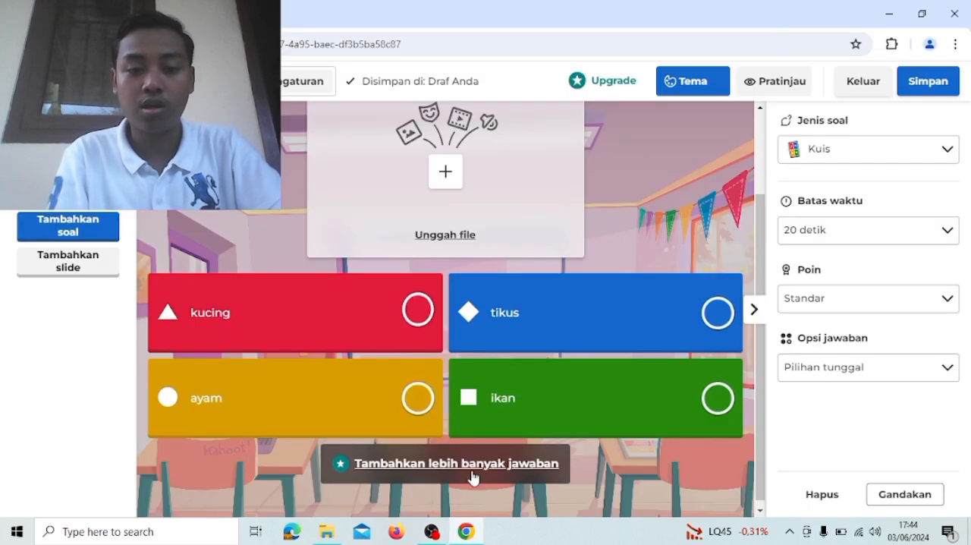
{"action": "left_click", "coordinate": [866, 83]}
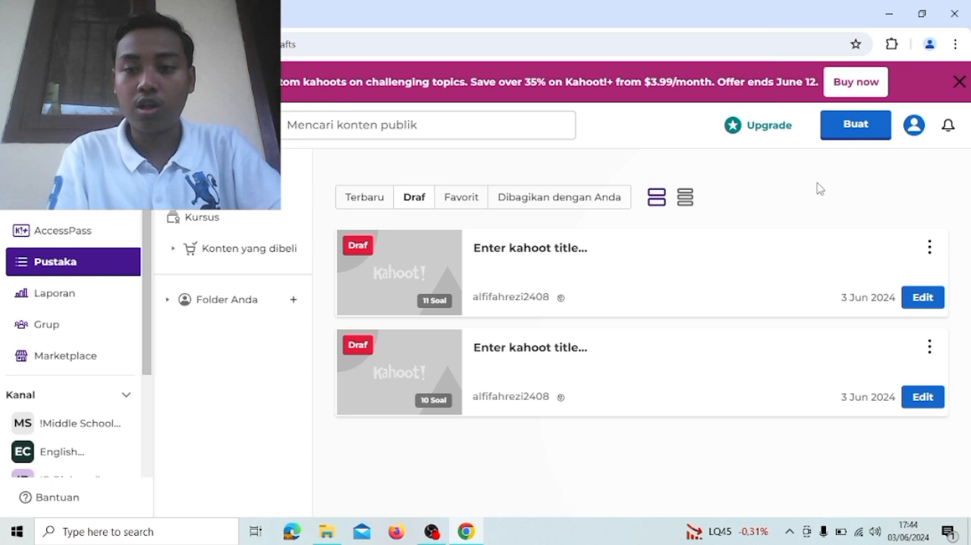
{"action": "left_click", "coordinate": [842, 137]}
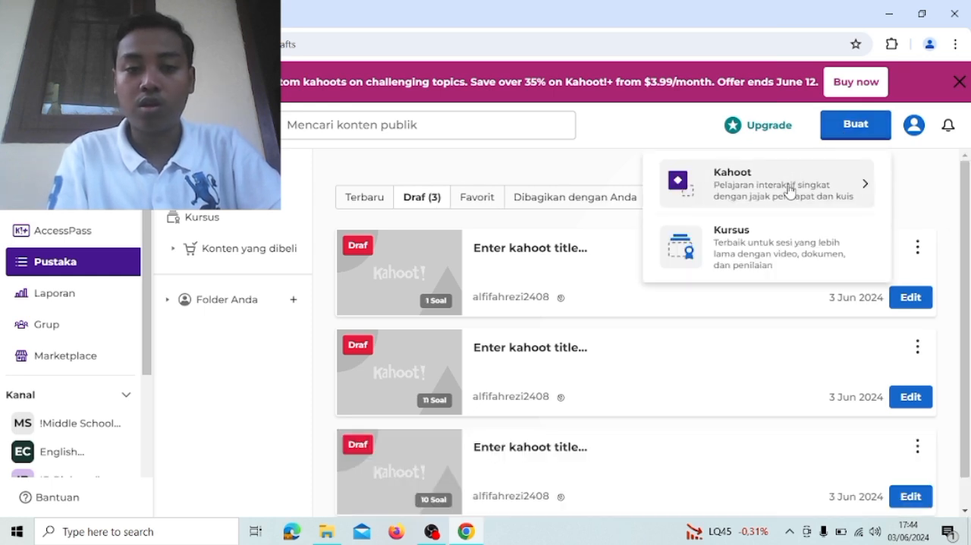
{"action": "left_click", "coordinate": [788, 190]}
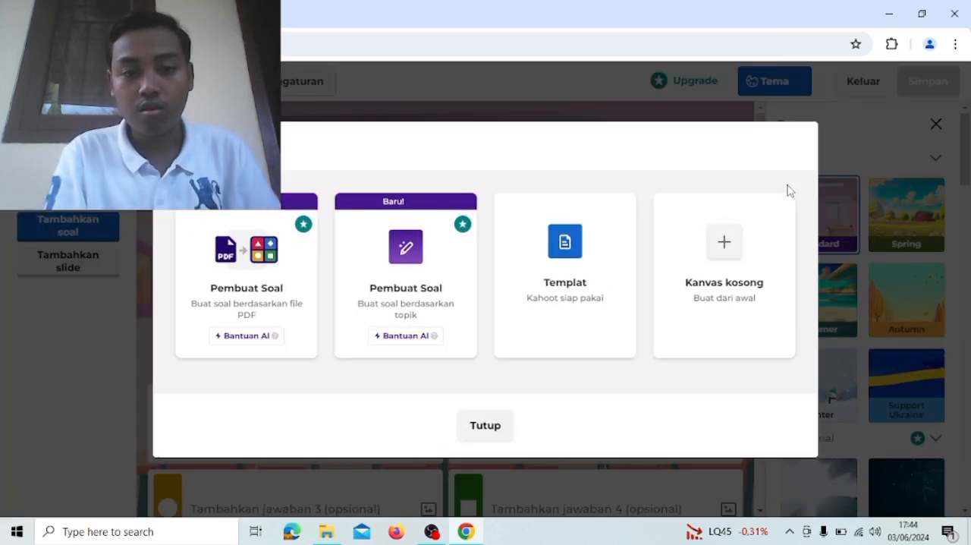
{"action": "left_click", "coordinate": [500, 431]}
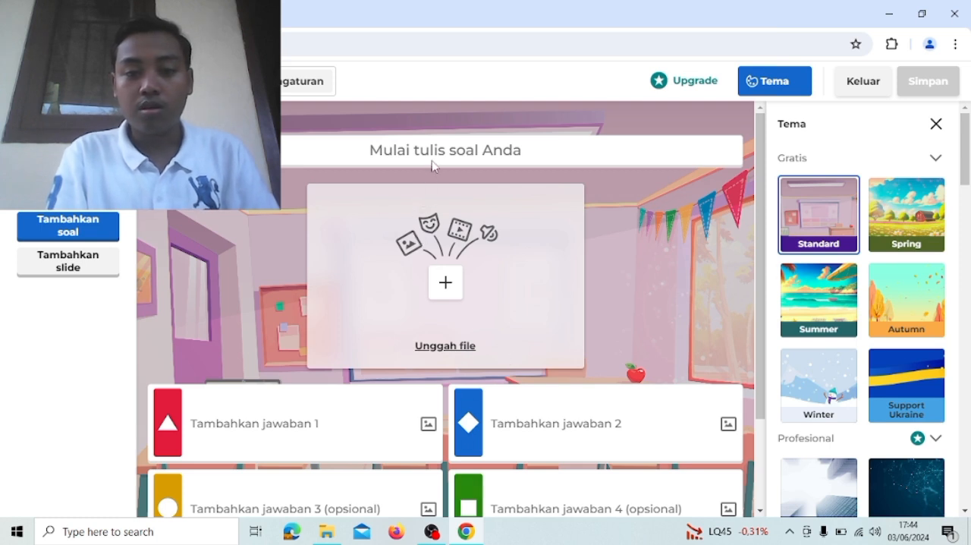
- Enter the first question's text as "hewan yang memiliki paruh adalah..."
{"action": "left_click", "coordinate": [367, 152]}
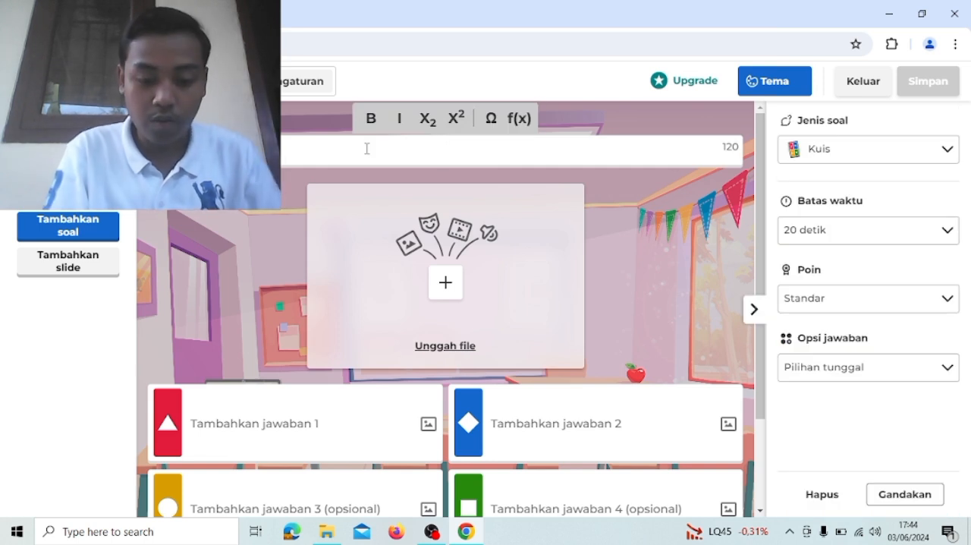
{"action": "type", "text": "hewan "}
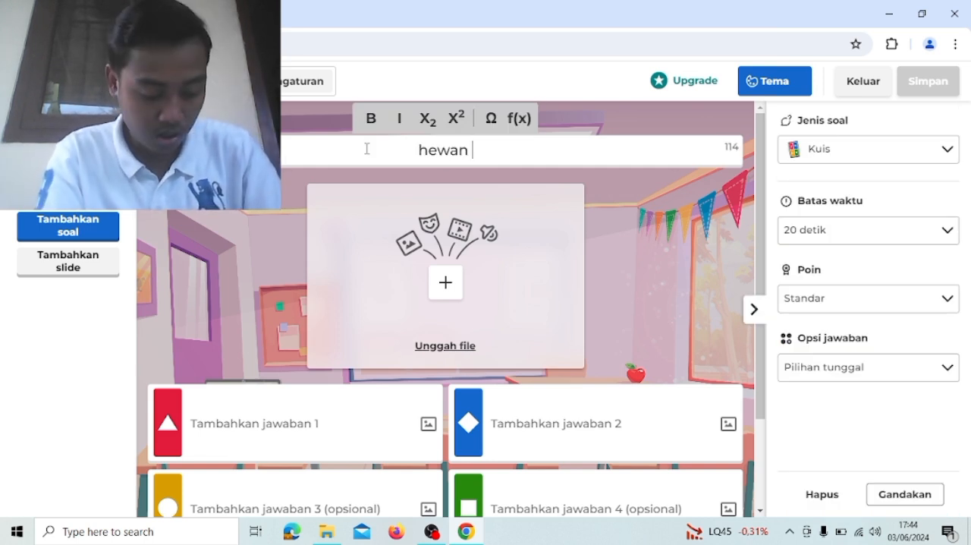
{"action": "type", "text": "yang "}
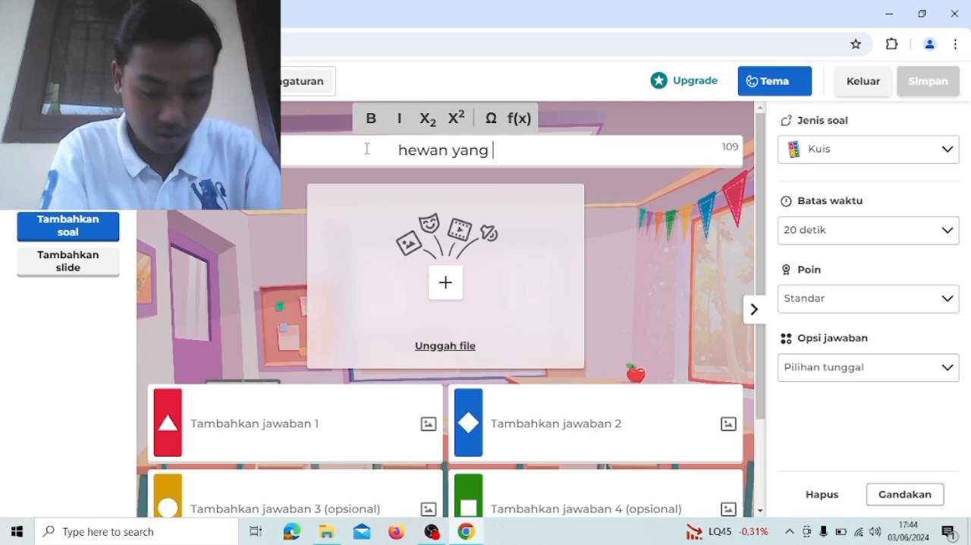
{"action": "type", "text": "memilik"}
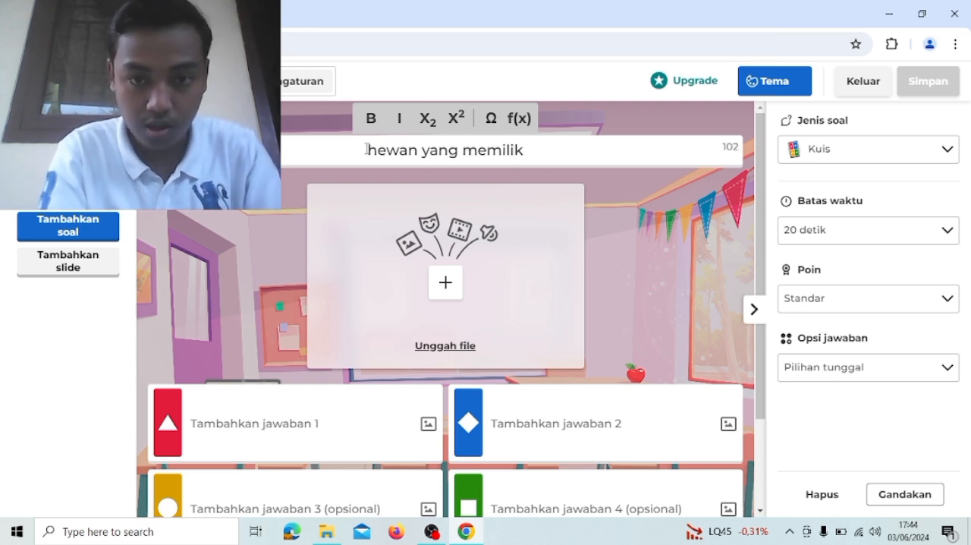
{"action": "type", "text": "i pa"}
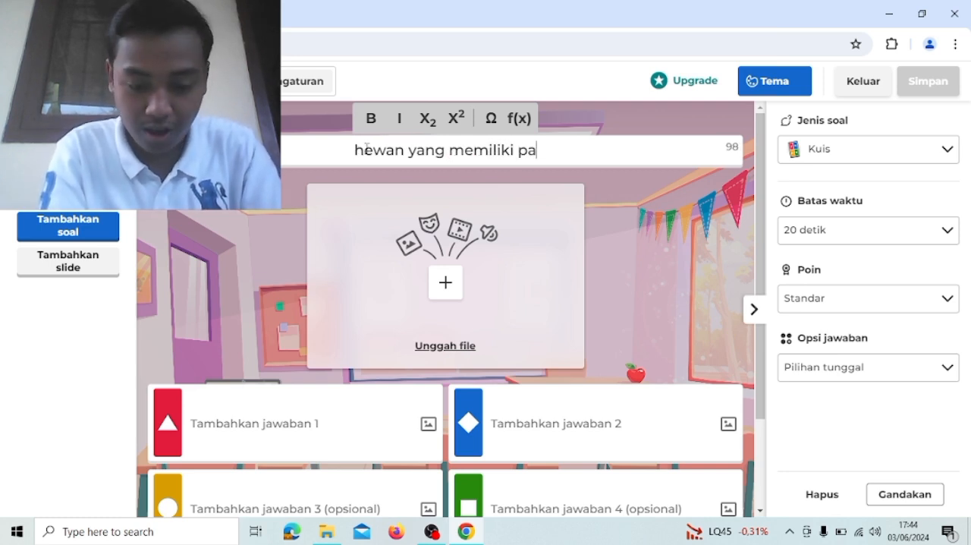
{"action": "type", "text": "ruh adalah..."}
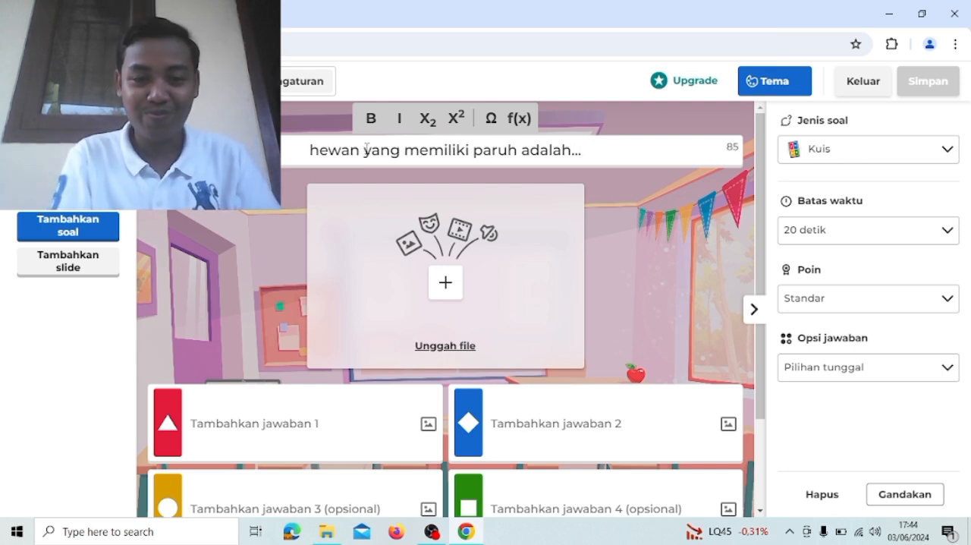
- Fill in the first question's four answers in order: kucing, tikus, ayam and ikan
{"action": "left_click", "coordinate": [349, 432]}
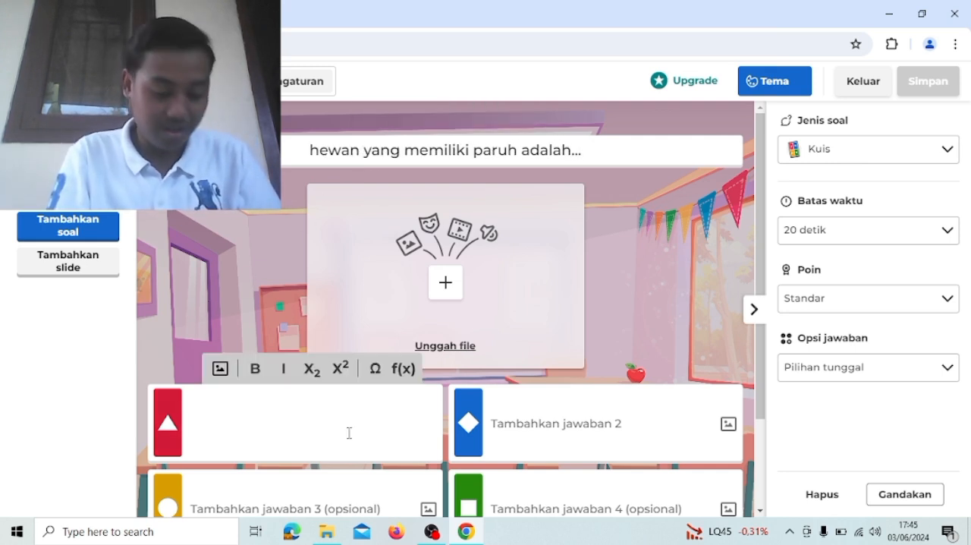
{"action": "type", "text": "kucing"}
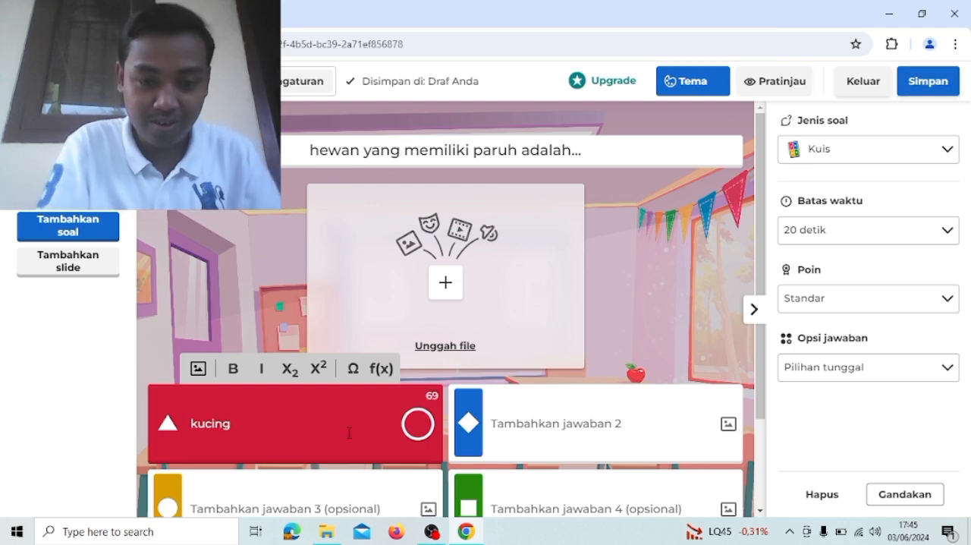
{"action": "left_click", "coordinate": [574, 440]}
{"action": "type", "text": "tikus"}
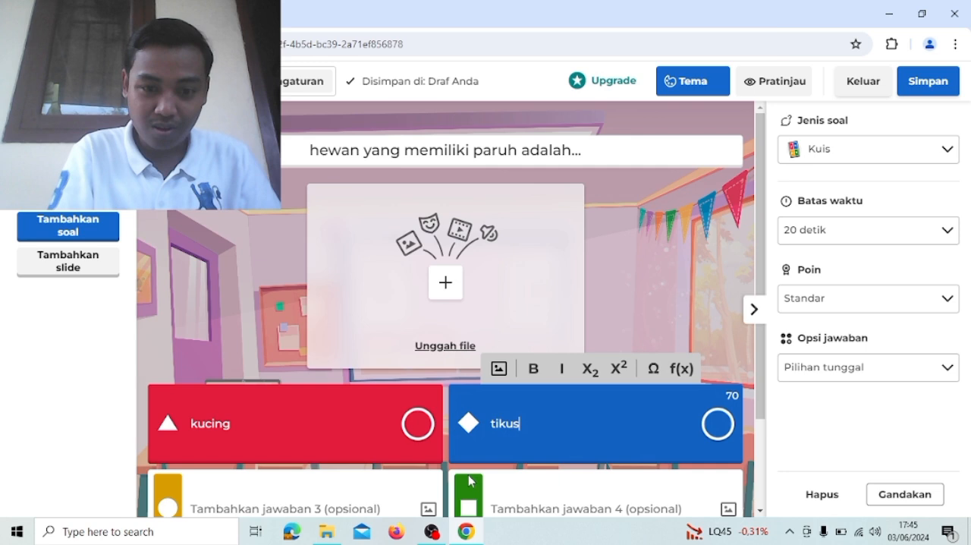
{"action": "left_click", "coordinate": [394, 496]}
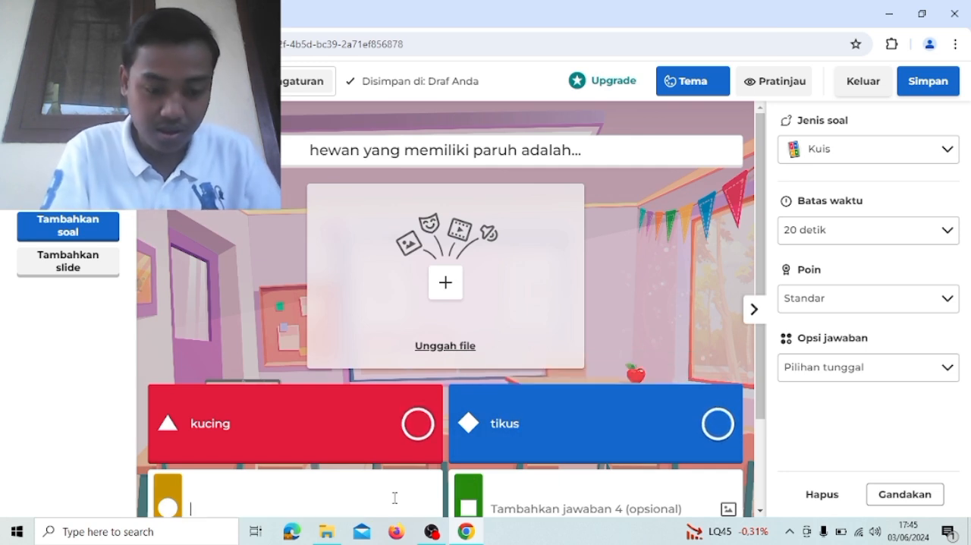
{"action": "type", "text": "ayam"}
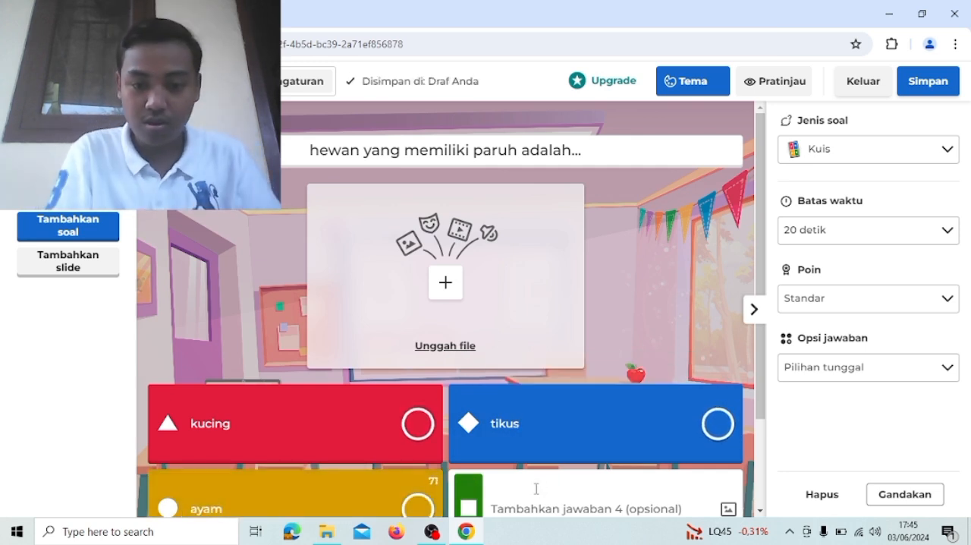
{"action": "left_click", "coordinate": [550, 497]}
{"action": "type", "text": "ikan"}
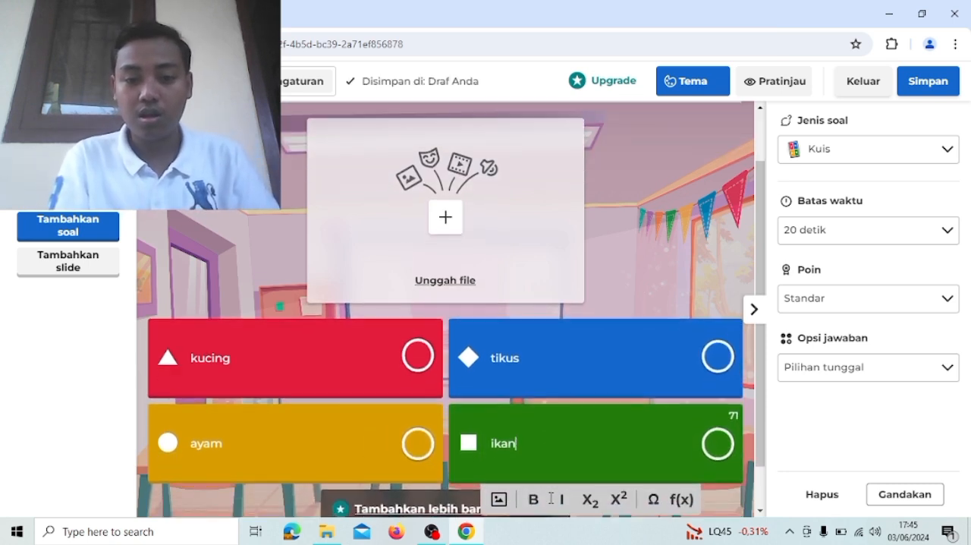
- Add a second question of the Kuis type to the kahoot
{"action": "scroll", "coordinate": [551, 498], "scroll_direction": "up", "scroll_amount": 1}
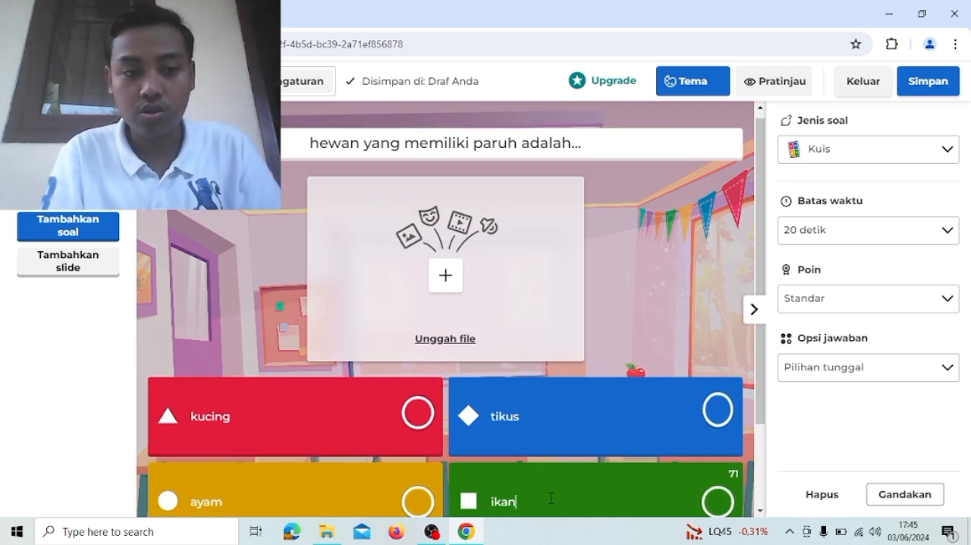
{"action": "left_click", "coordinate": [81, 228]}
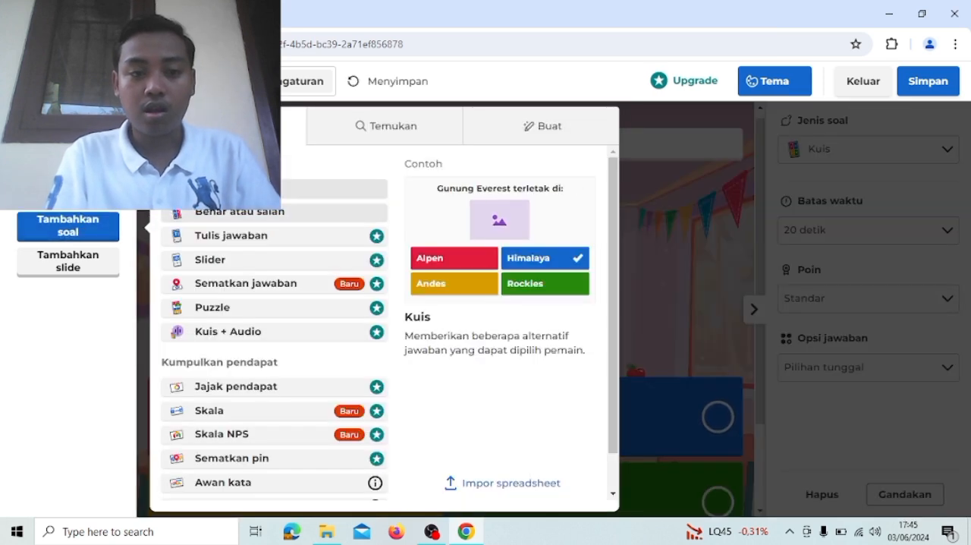
{"action": "left_click", "coordinate": [220, 188]}
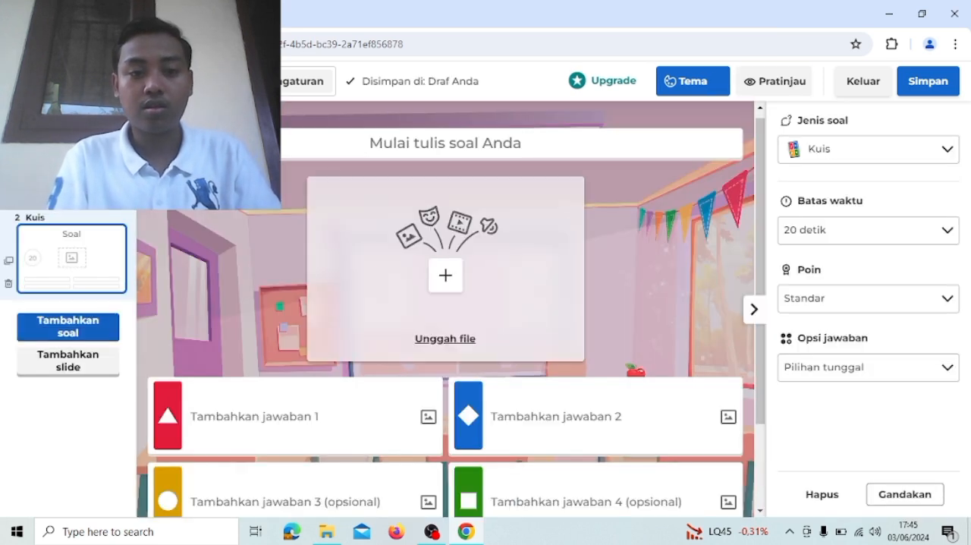
- Enter the second question's text as "hewan yang memiliki tanduk adalah..."
{"action": "scroll", "coordinate": [494, 288], "scroll_direction": "down", "scroll_amount": 1}
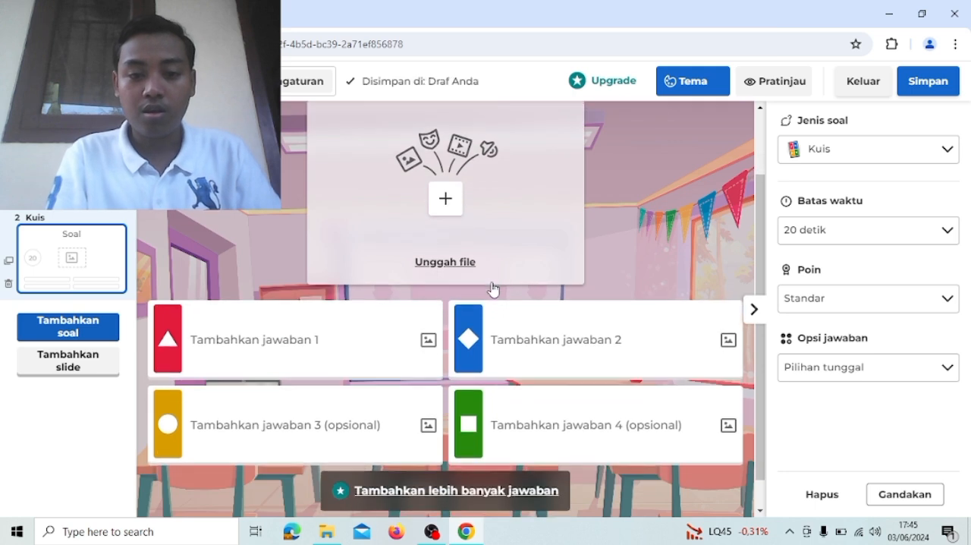
{"action": "scroll", "coordinate": [493, 288], "scroll_direction": "up", "scroll_amount": 1}
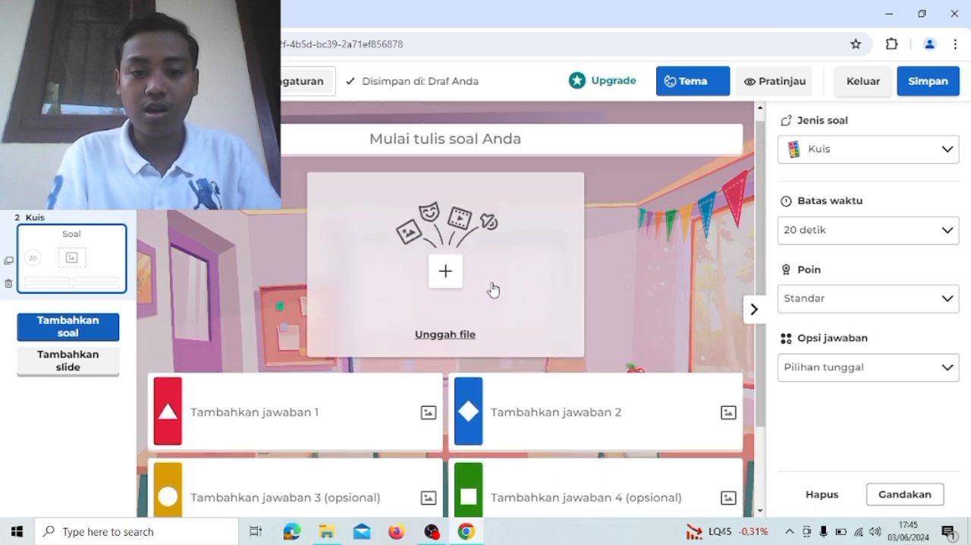
{"action": "left_click", "coordinate": [452, 148]}
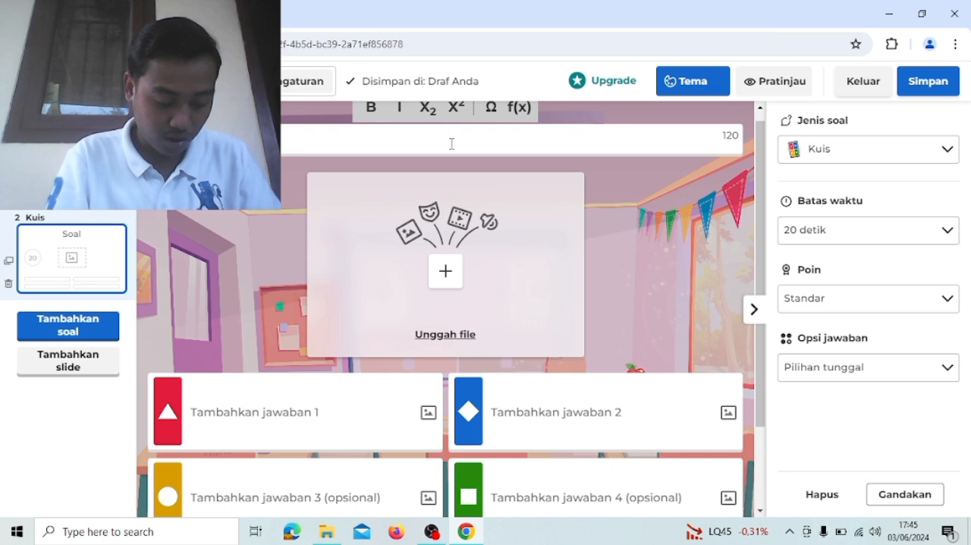
{"action": "type", "text": "hewan yang "}
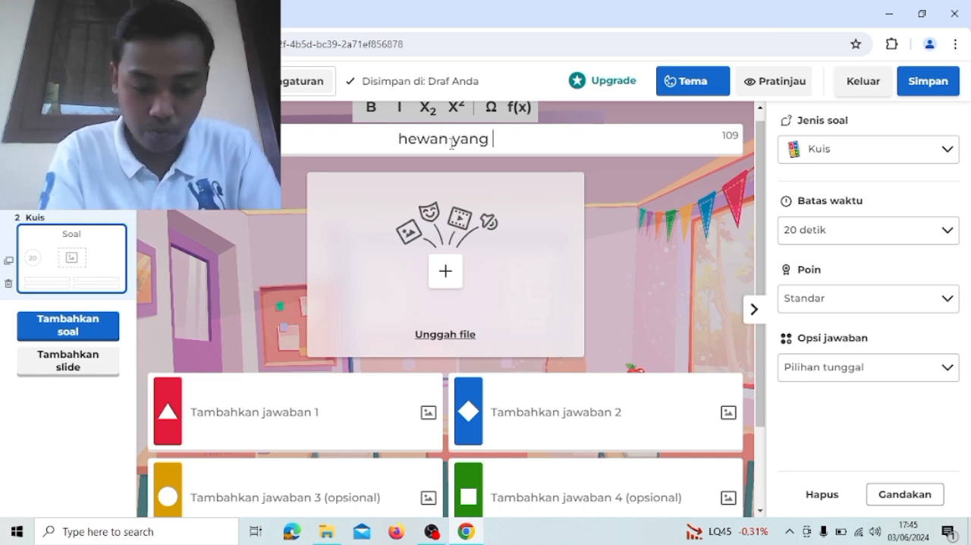
{"action": "type", "text": "memiliki tanduk "}
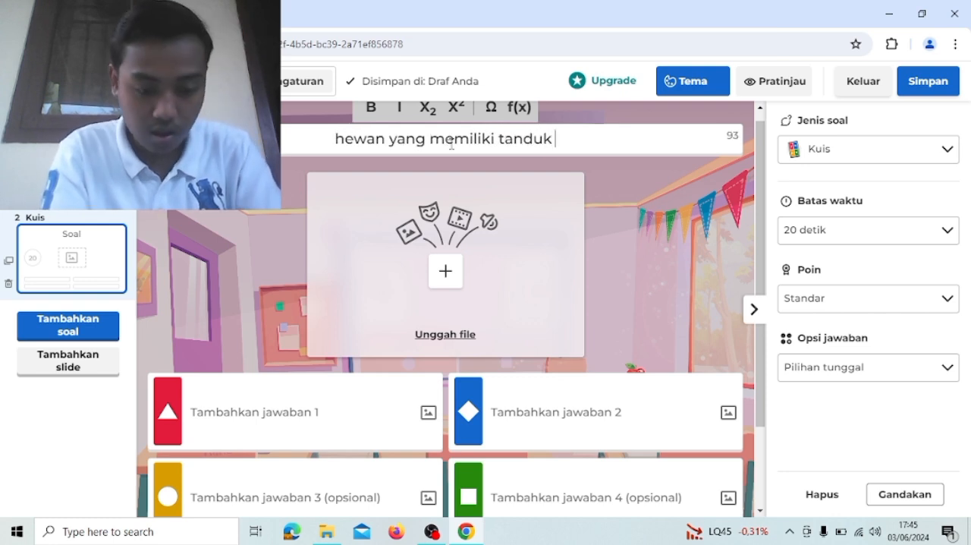
{"action": "type", "text": "adlaah"}
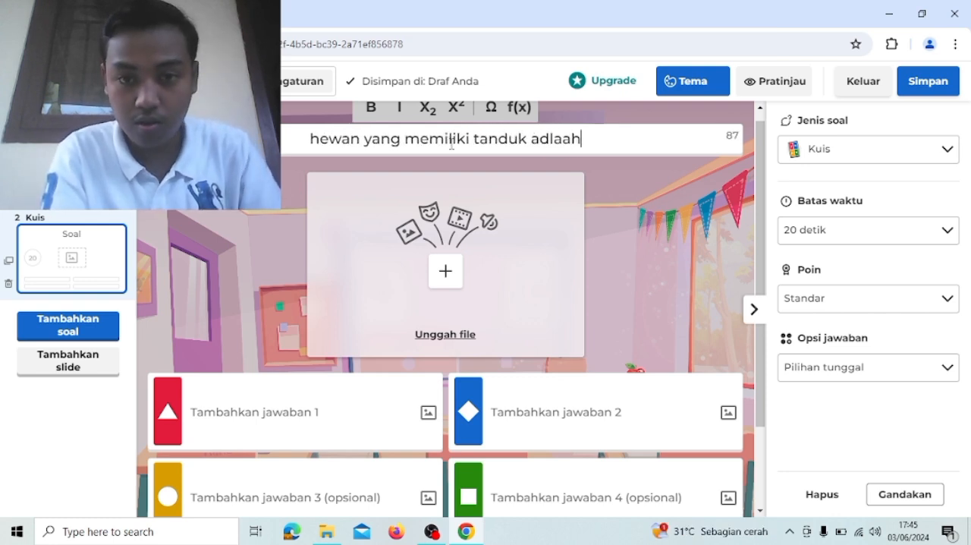
{"action": "key", "text": "BackSpace"}
{"action": "key", "text": "BackSpace"}
{"action": "key", "text": "BackSpace"}
{"action": "key", "text": "BackSpace"}
{"action": "type", "text": "a"}
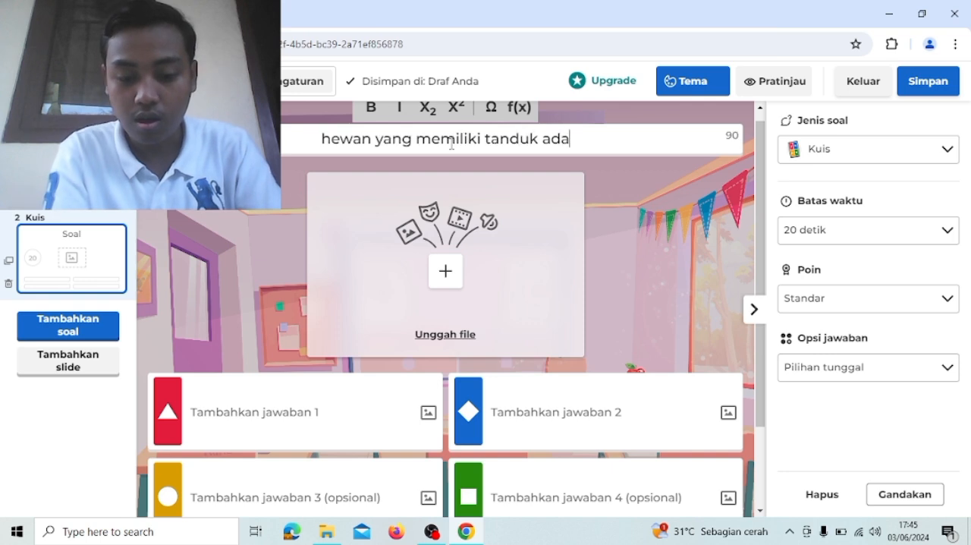
{"action": "type", "text": "lah..."}
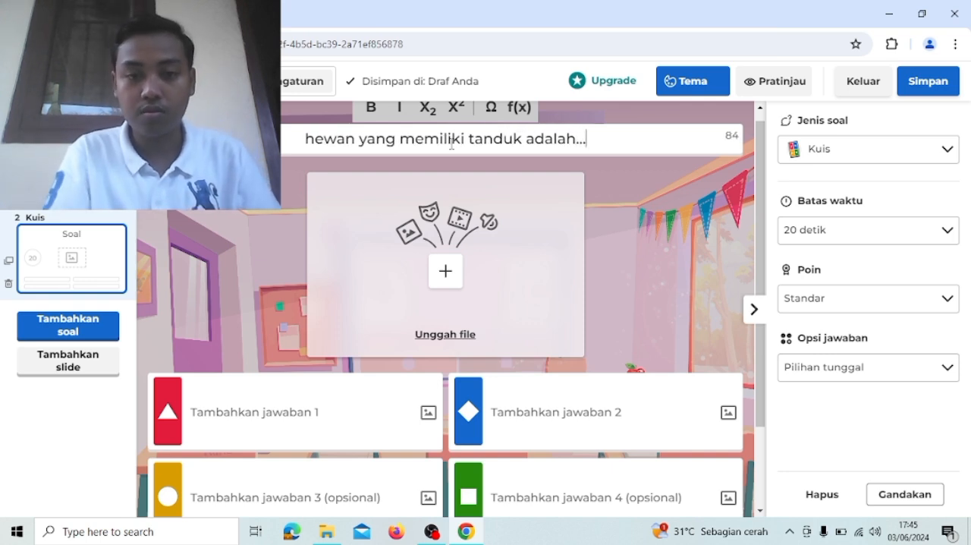
- Fill in the second question's four answers in order: singa, rusa, harimau and gajah
{"action": "left_click", "coordinate": [297, 412]}
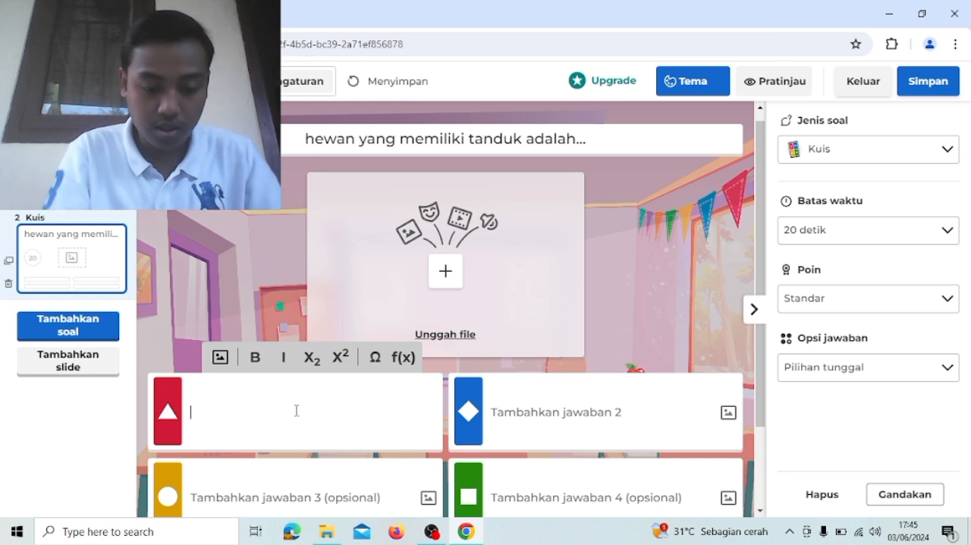
{"action": "type", "text": "si"}
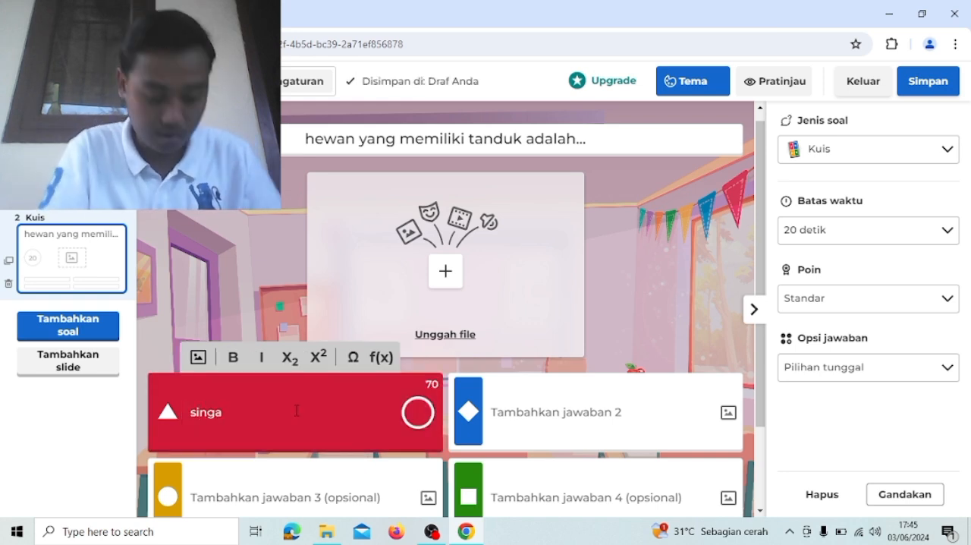
{"action": "type", "text": "nga"}
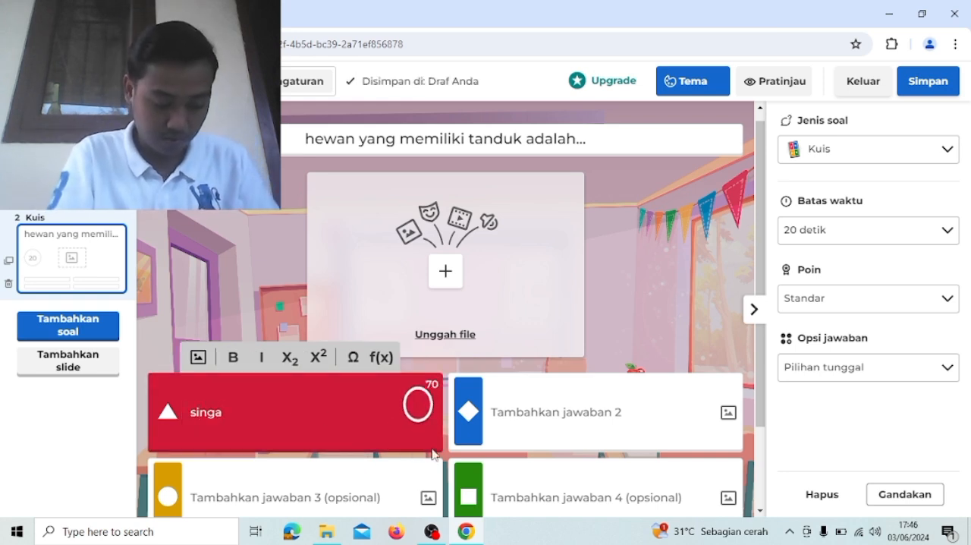
{"action": "left_click", "coordinate": [552, 425]}
{"action": "type", "text": "rusa"}
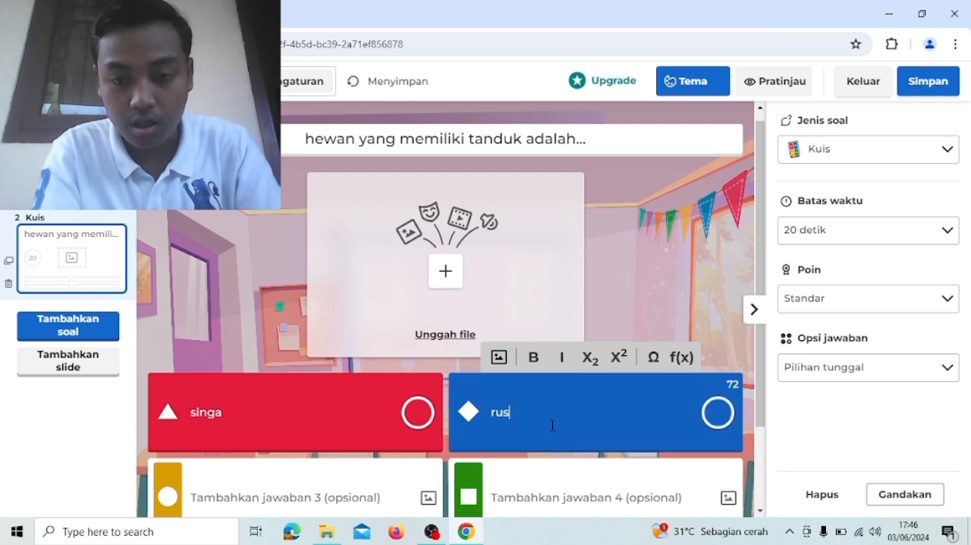
{"action": "left_click", "coordinate": [381, 494]}
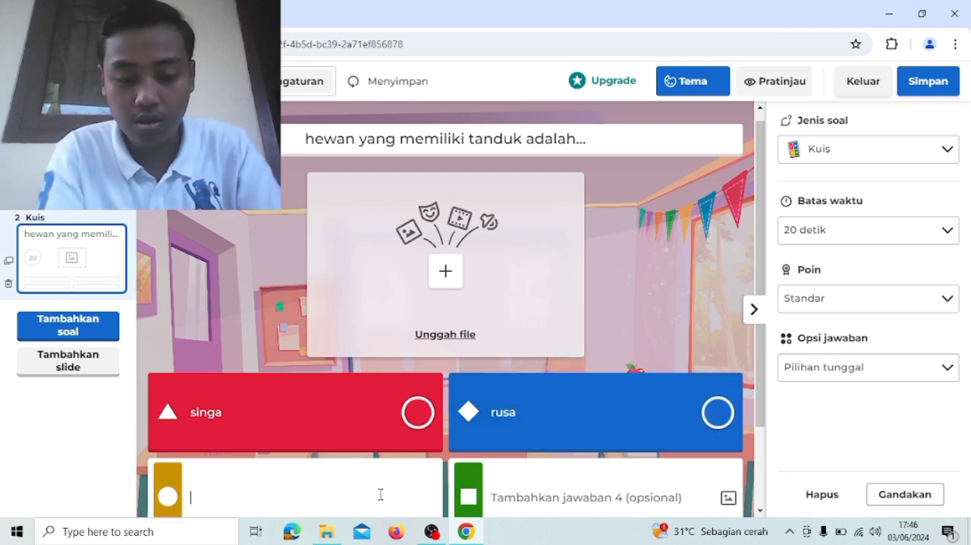
{"action": "type", "text": "harimau"}
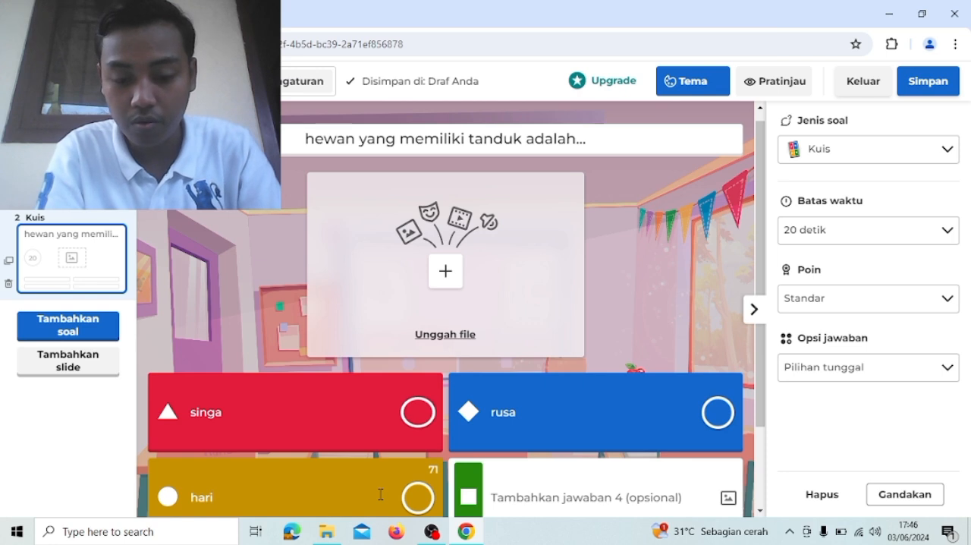
{"action": "left_click", "coordinate": [536, 496]}
{"action": "type", "text": "gajah"}
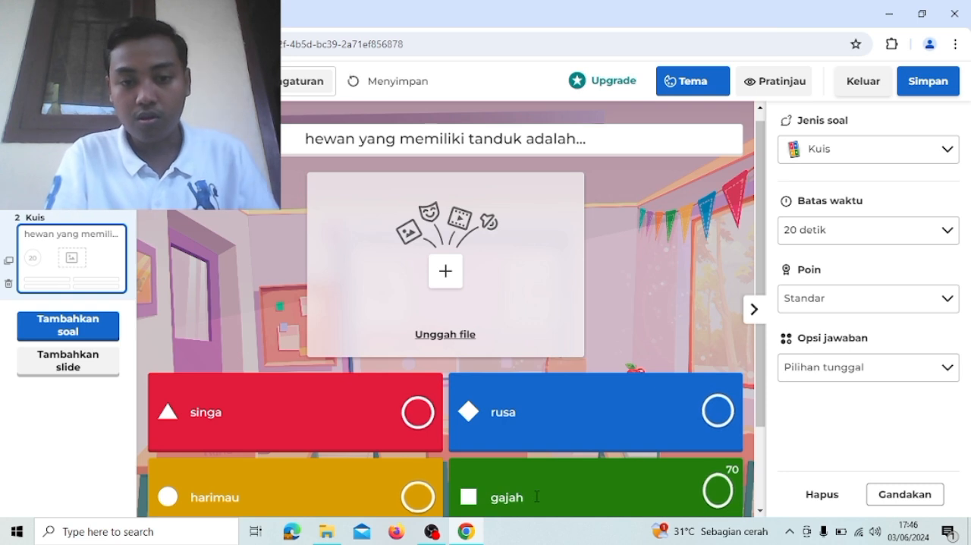
{"action": "scroll", "coordinate": [536, 496], "scroll_direction": "down", "scroll_amount": 1}
{"action": "scroll", "coordinate": [536, 496], "scroll_direction": "up", "scroll_amount": 1}
{"action": "scroll", "coordinate": [536, 496], "scroll_direction": "down", "scroll_amount": 1}
{"action": "scroll", "coordinate": [536, 496], "scroll_direction": "up", "scroll_amount": 1}
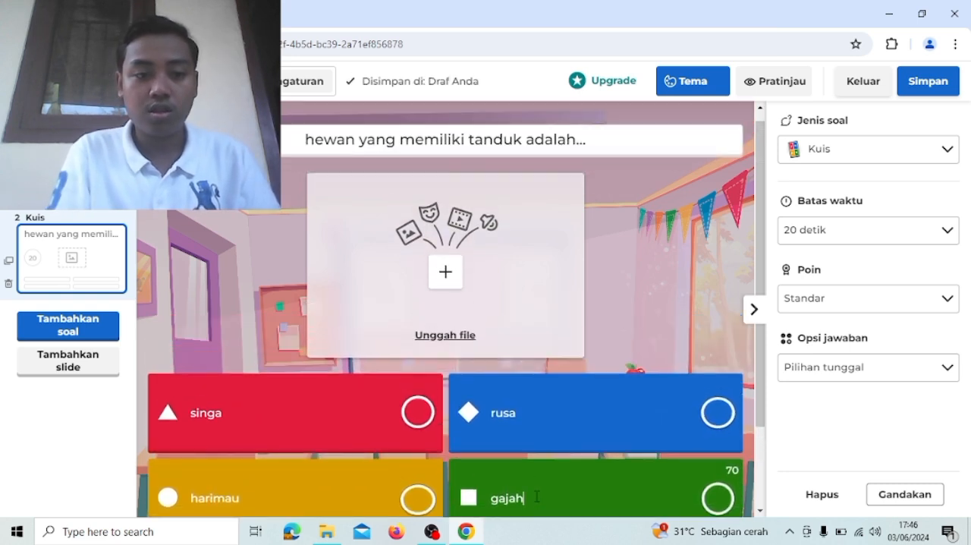
- Add a third question of the Kuis type with the text "hewan yang biasanya digunakan petani untuk membajak sawah adalah..."
{"action": "left_click", "coordinate": [78, 333]}
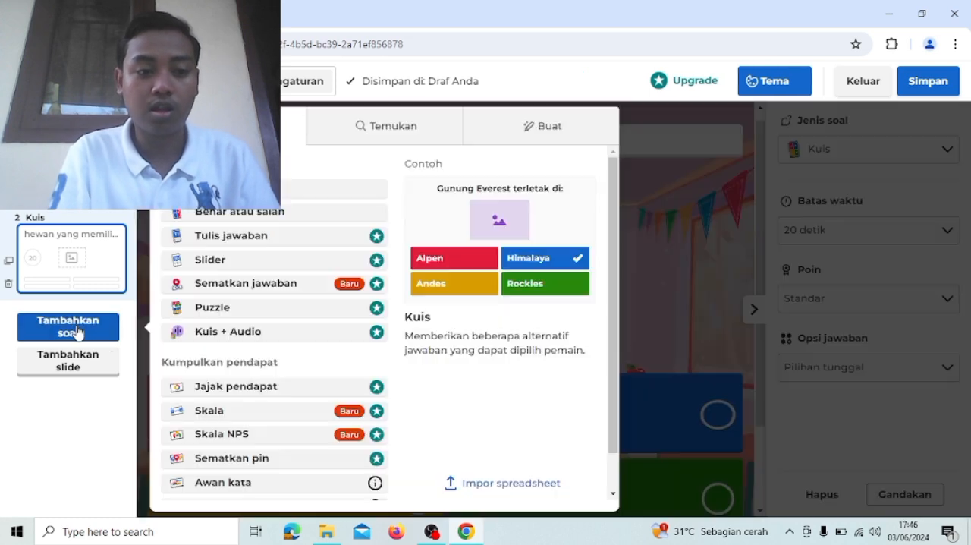
{"action": "left_click", "coordinate": [291, 192]}
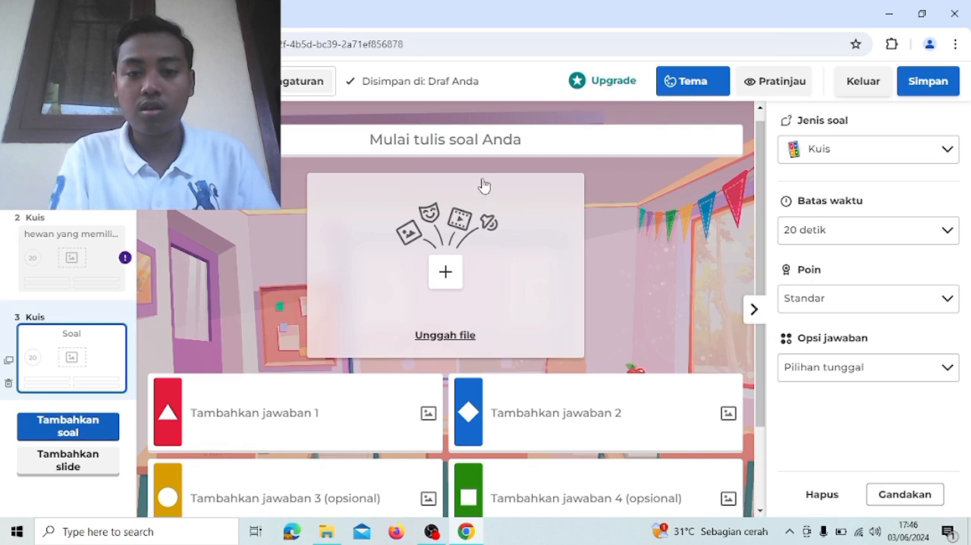
{"action": "left_click", "coordinate": [442, 144]}
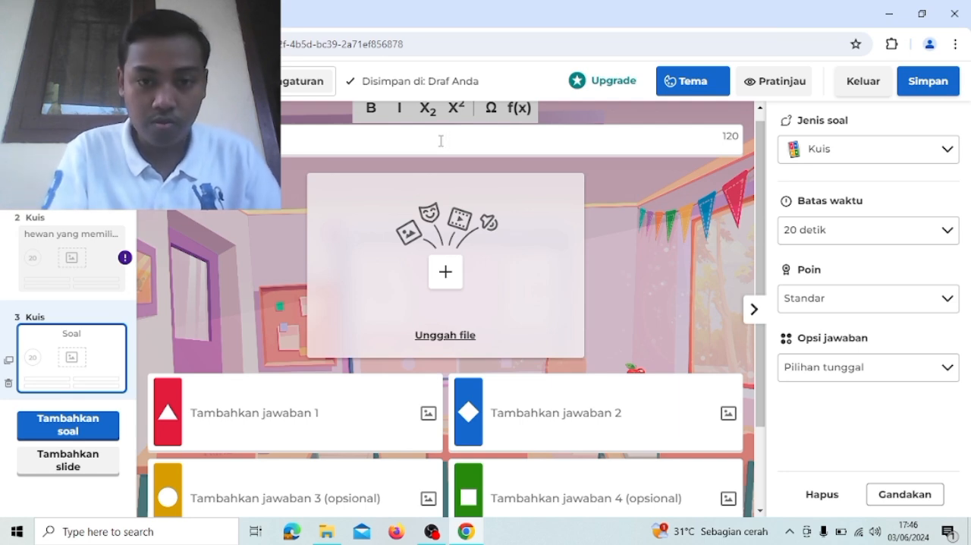
{"action": "type", "text": "hewan"}
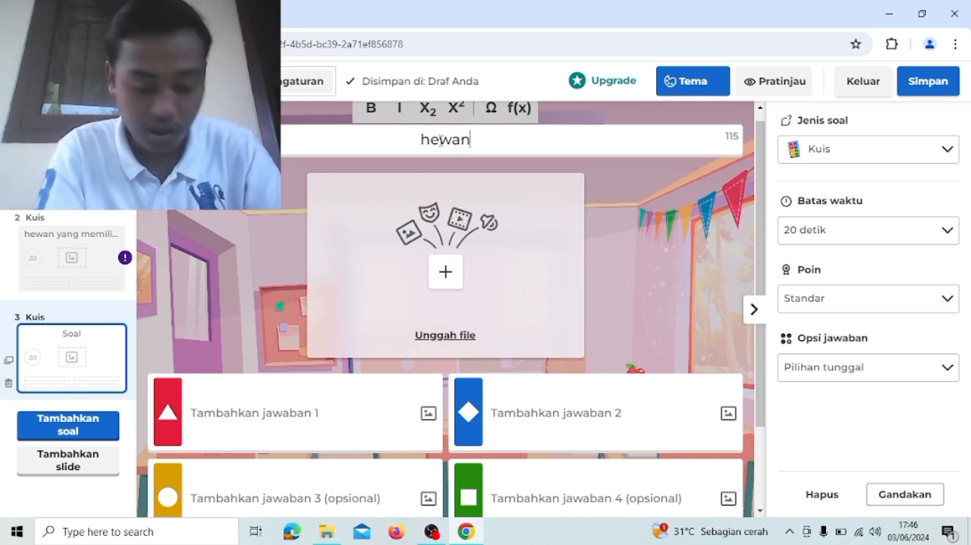
{"action": "type", "text": " yang b"}
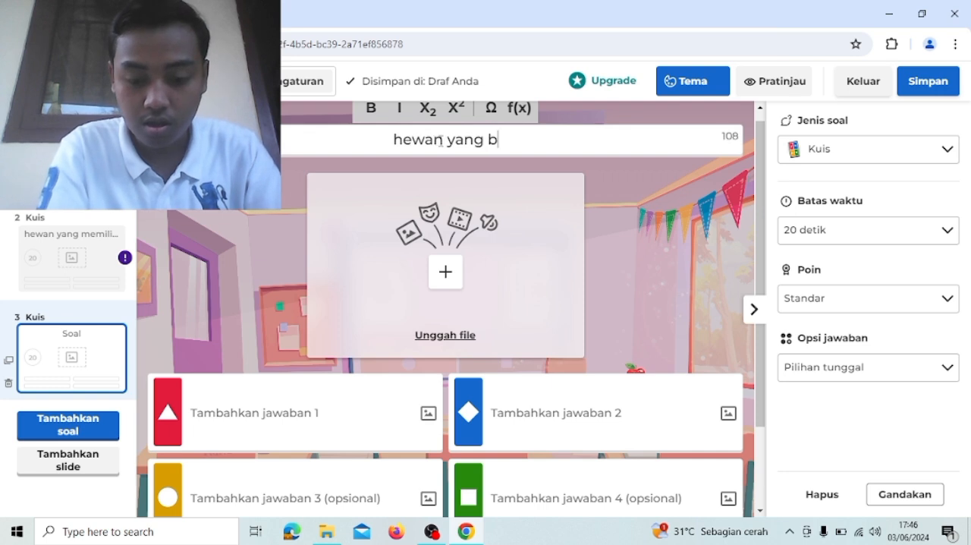
{"action": "type", "text": "iasanya"}
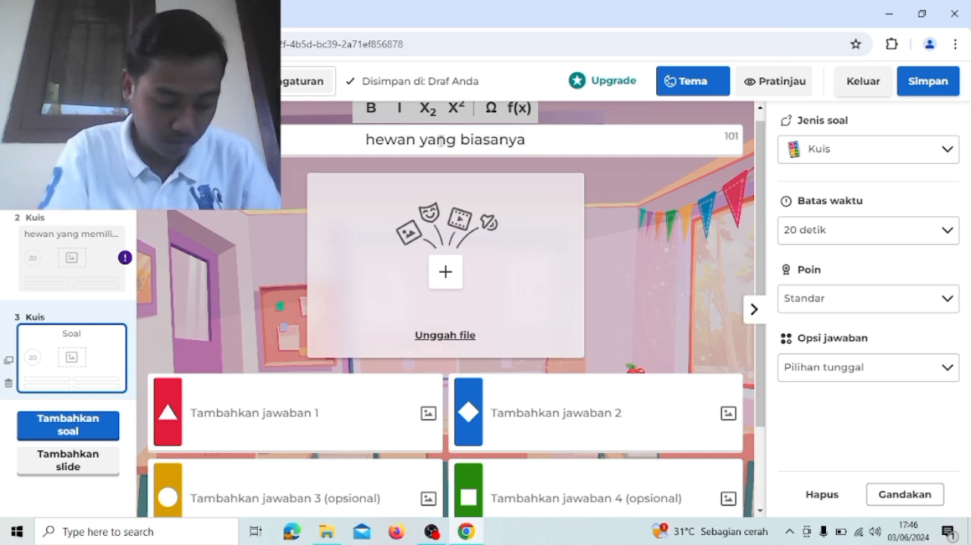
{"action": "type", "text": " digunakan "}
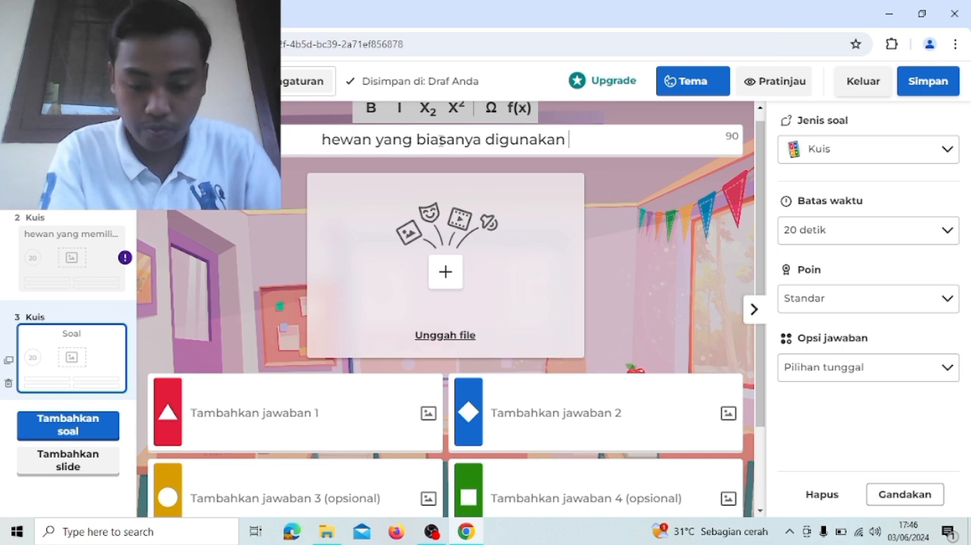
{"action": "type", "text": "peta"}
{"action": "type", "text": "untuk "}
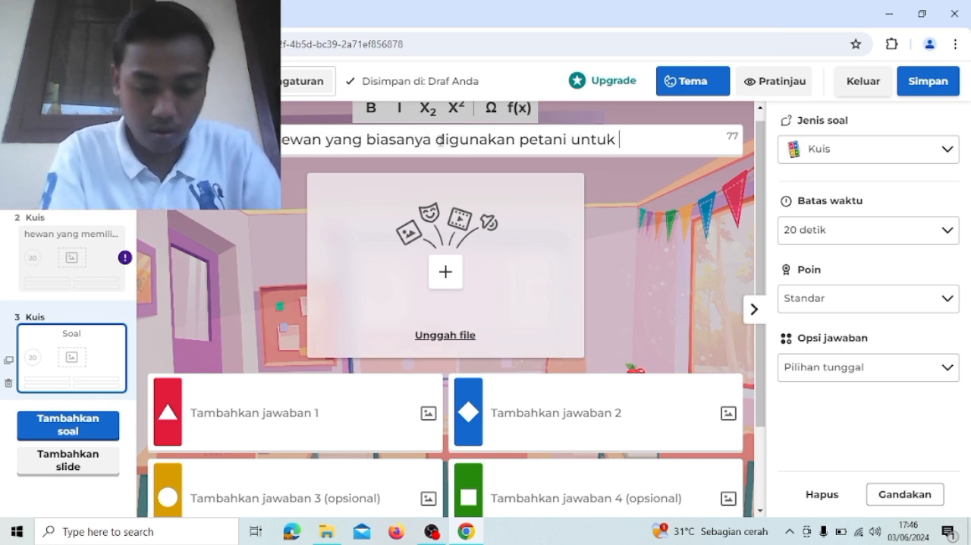
{"action": "type", "text": "membajak sawah a"}
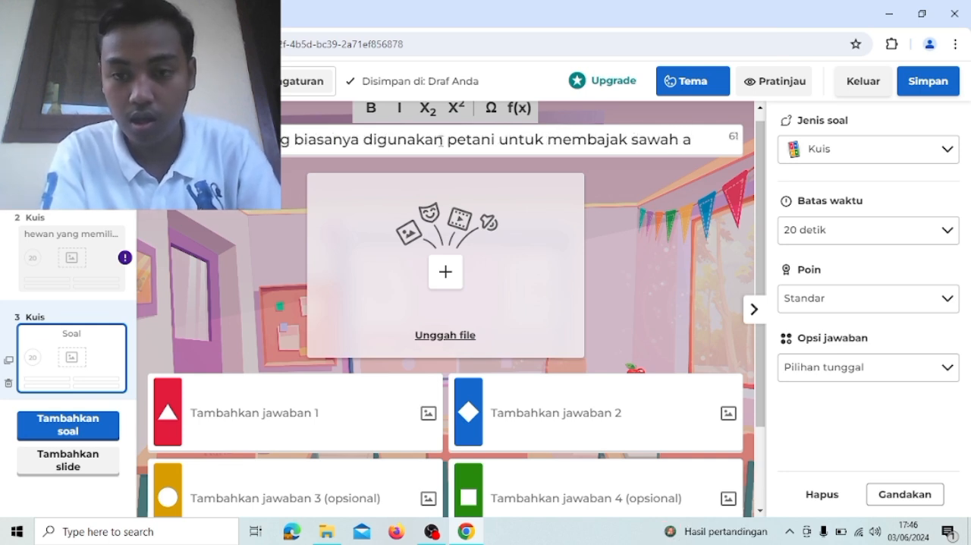
{"action": "type", "text": "dalah..."}
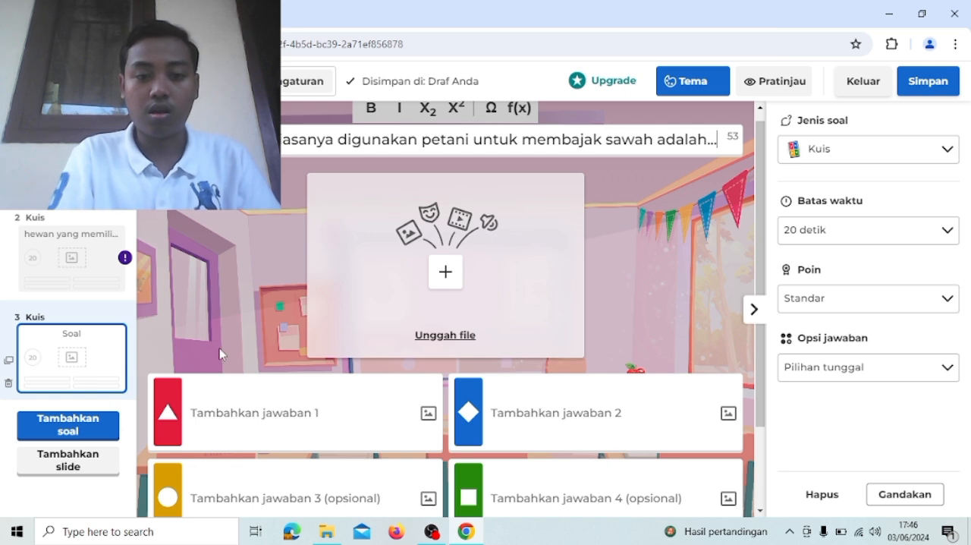
- Fill in the third question's four answers in order: kambing, kerbau, kuda and ayam
{"action": "scroll", "coordinate": [220, 353], "scroll_direction": "down", "scroll_amount": 1}
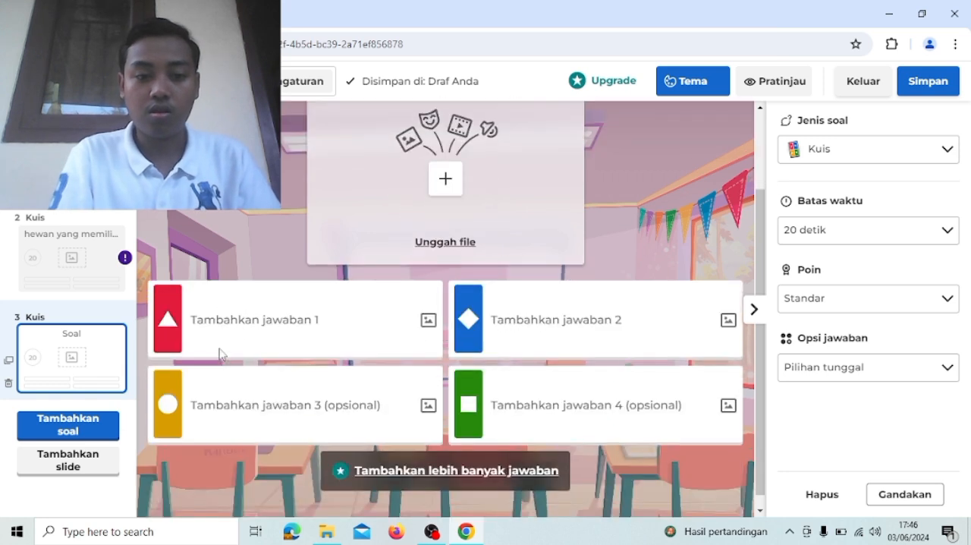
{"action": "left_click", "coordinate": [346, 317]}
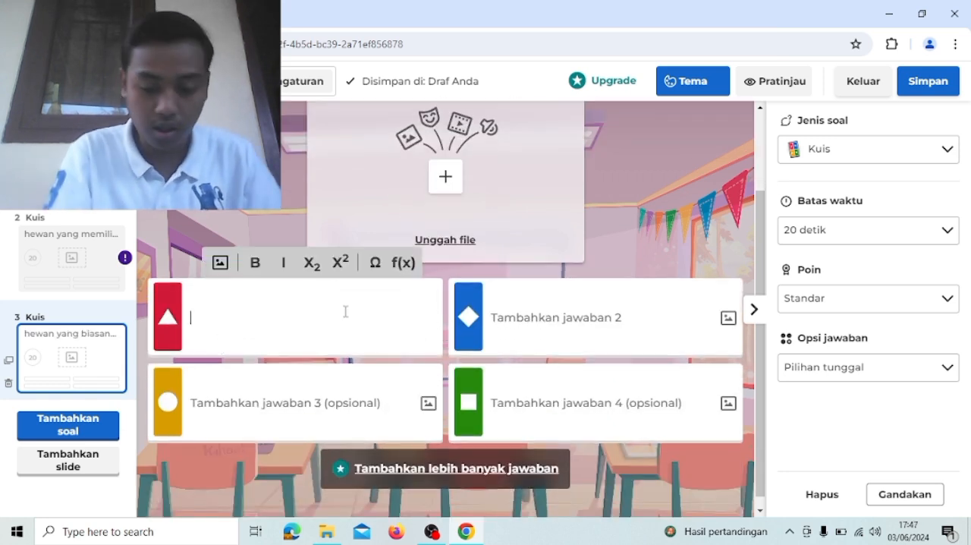
{"action": "type", "text": "kambing"}
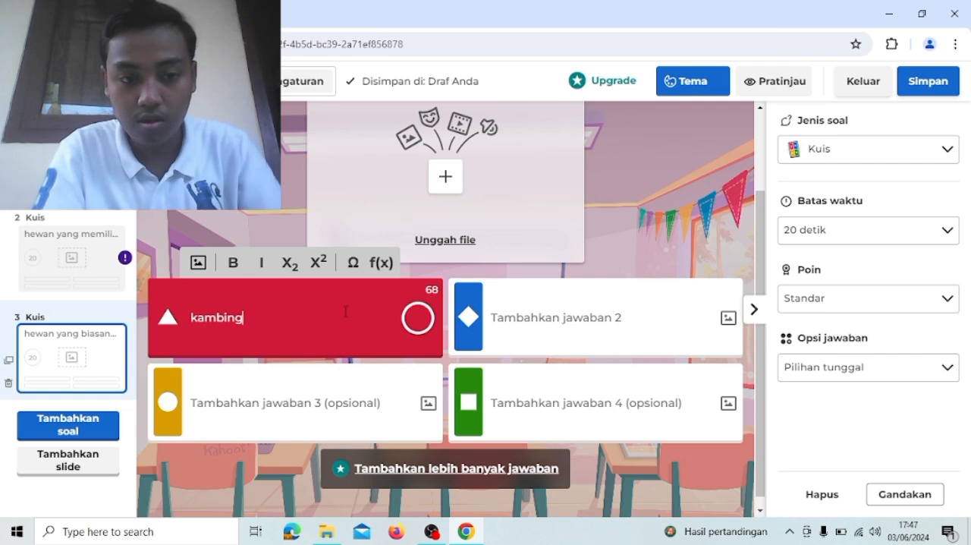
{"action": "left_click", "coordinate": [585, 328]}
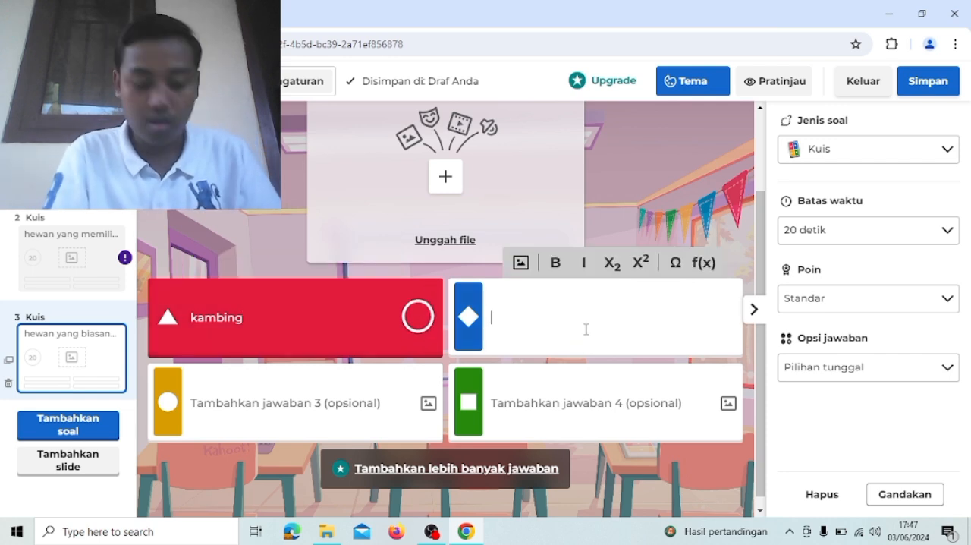
{"action": "type", "text": "kerb"}
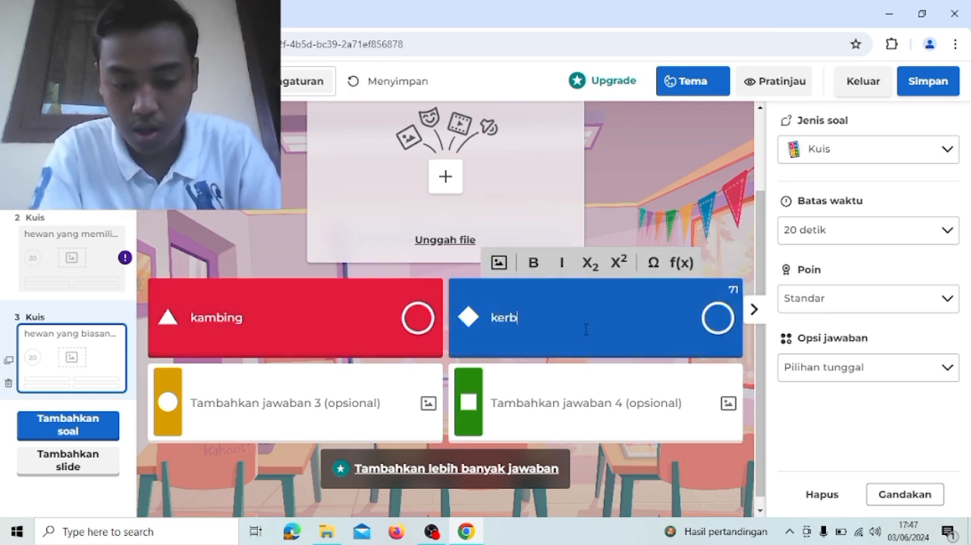
{"action": "type", "text": "au"}
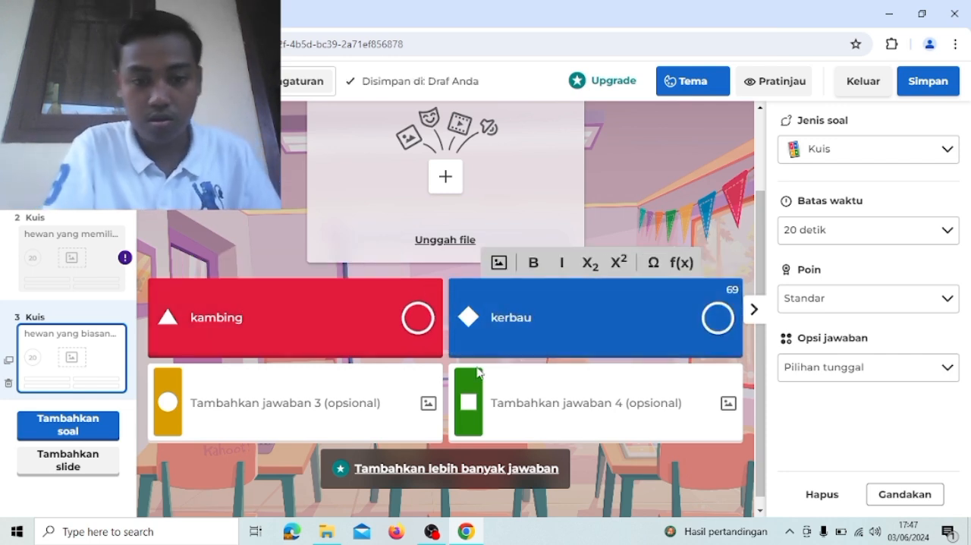
{"action": "left_click", "coordinate": [365, 407]}
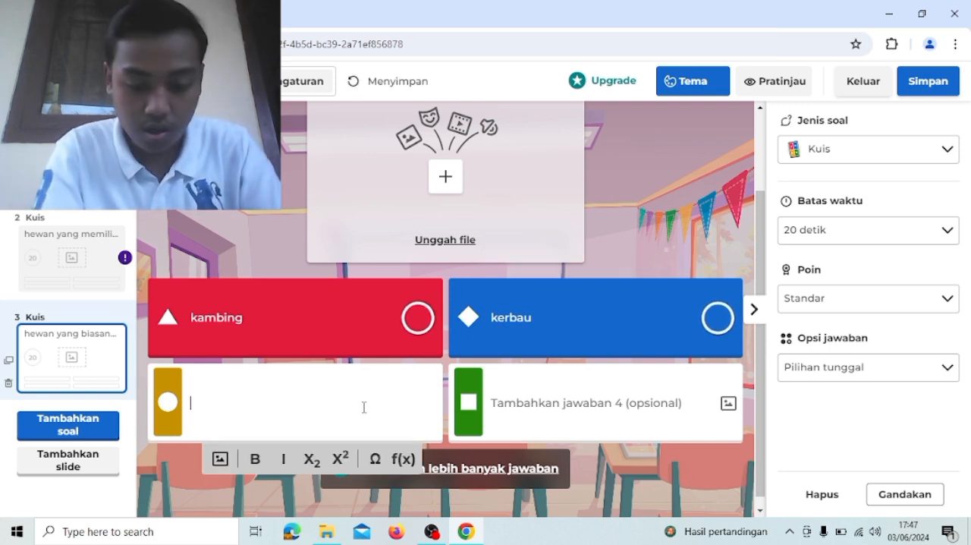
{"action": "type", "text": "kuda"}
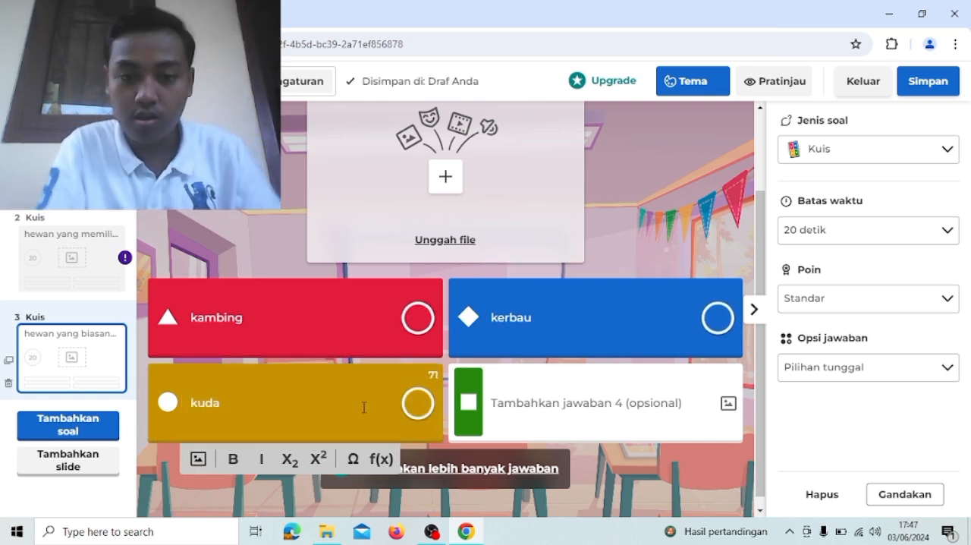
{"action": "left_click", "coordinate": [528, 406]}
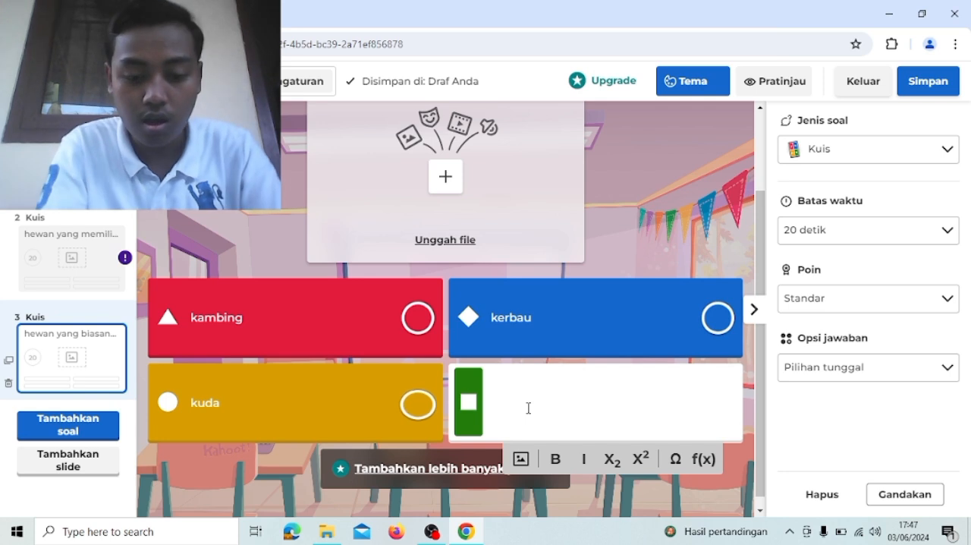
{"action": "type", "text": "ayam"}
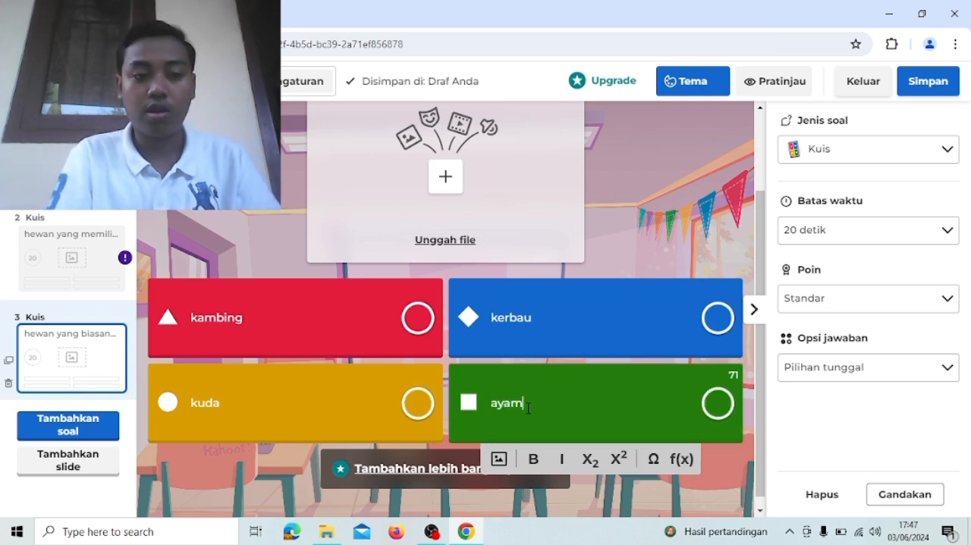
{"action": "scroll", "coordinate": [528, 408], "scroll_direction": "up", "scroll_amount": 2}
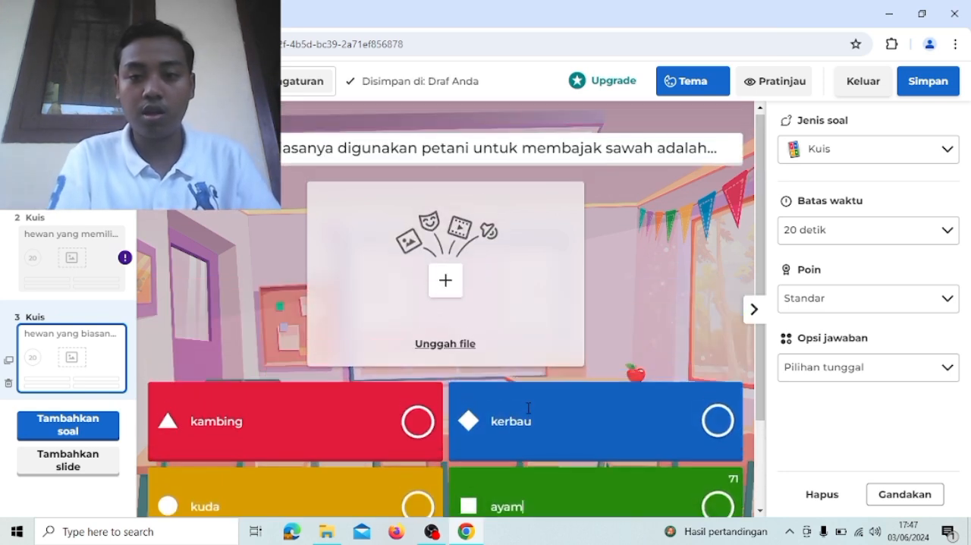
{"action": "scroll", "coordinate": [528, 408], "scroll_direction": "down", "scroll_amount": 1}
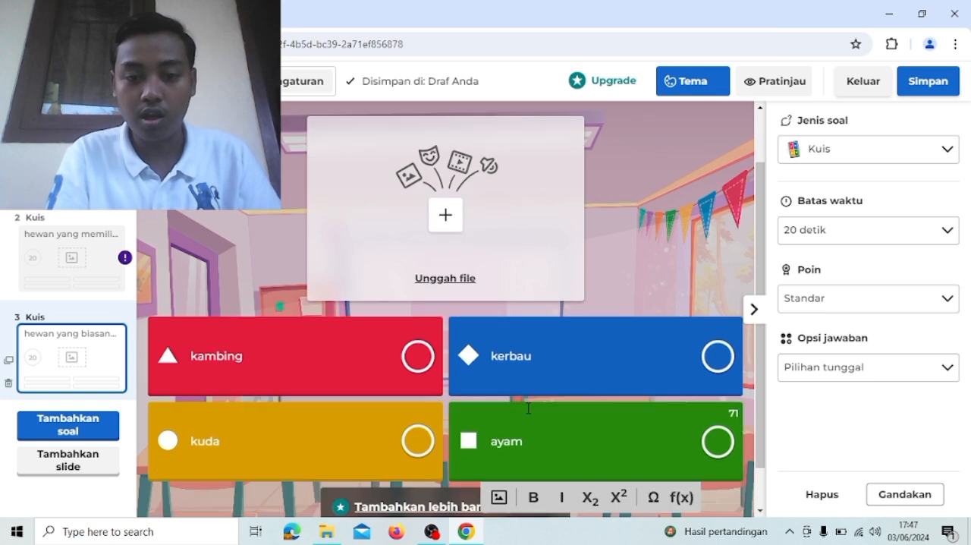
{"action": "scroll", "coordinate": [528, 408], "scroll_direction": "down", "scroll_amount": 1}
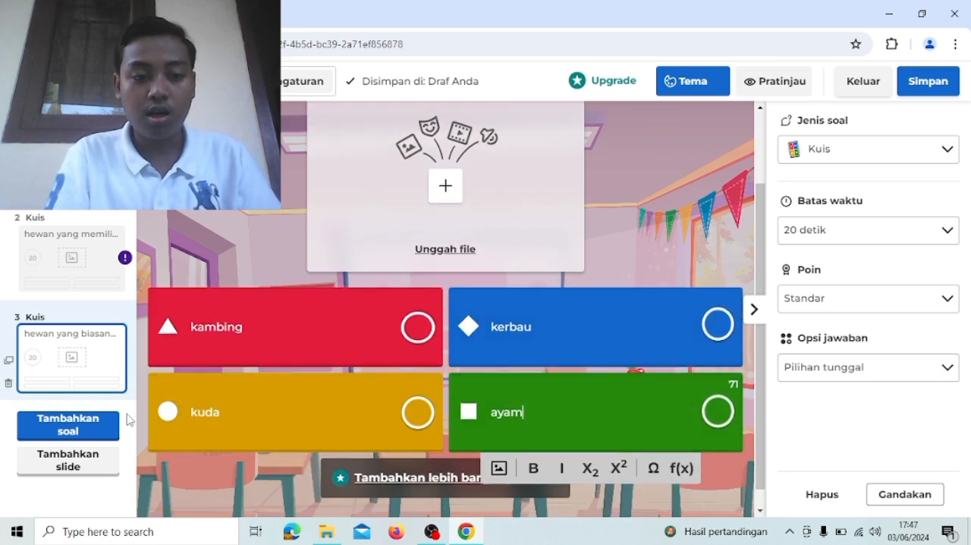
- Add a fourth question of the Kuis type with the text "contoh hewan amphibi adalah..."
{"action": "left_click", "coordinate": [104, 428]}
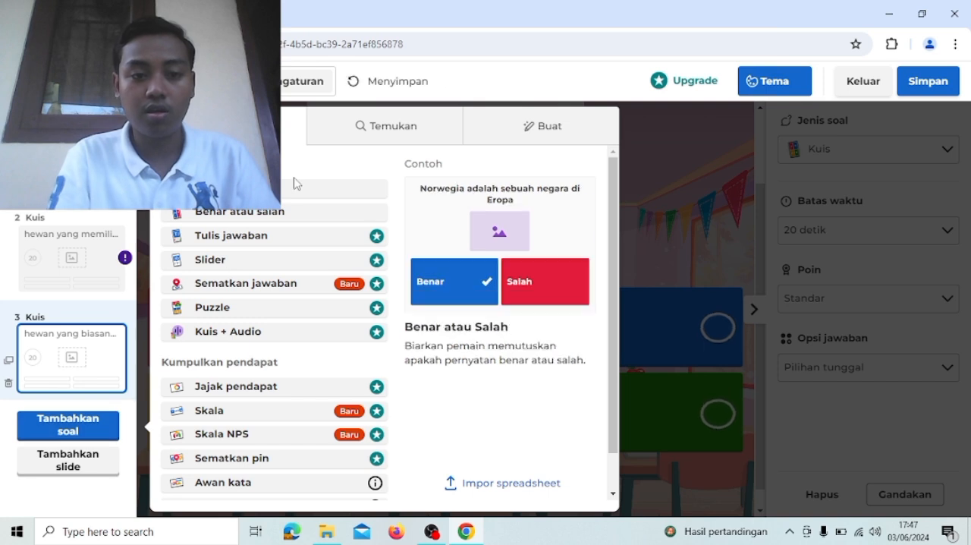
{"action": "left_click", "coordinate": [293, 190]}
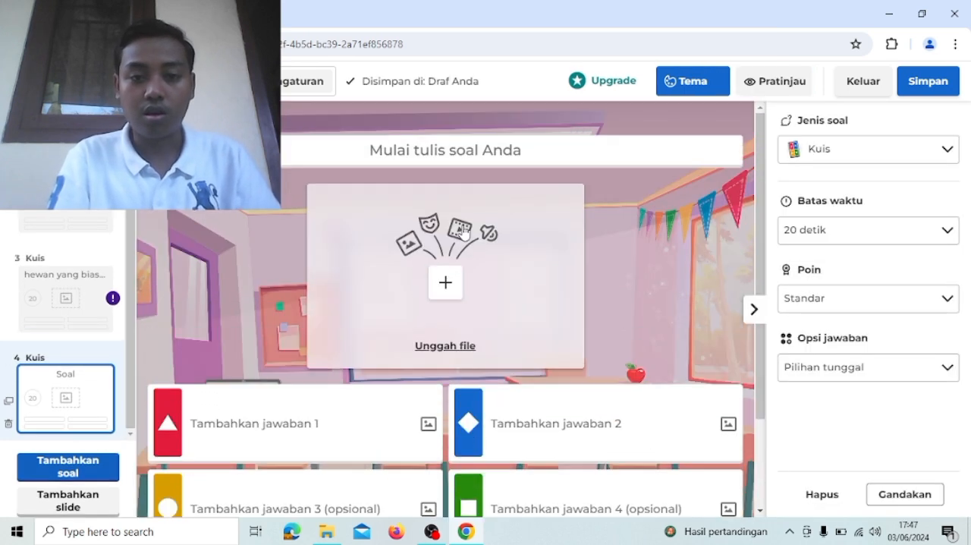
{"action": "left_click", "coordinate": [459, 152]}
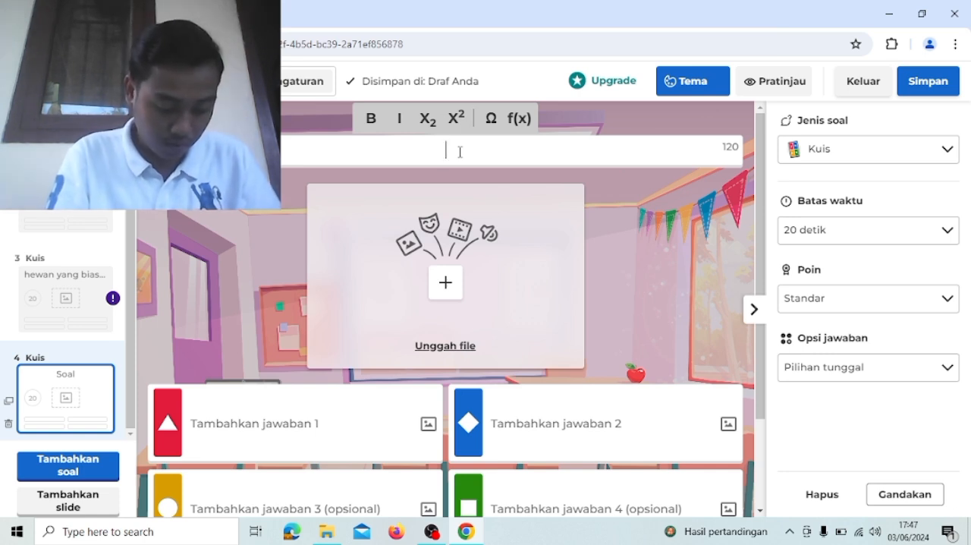
{"action": "type", "text": "contoh "}
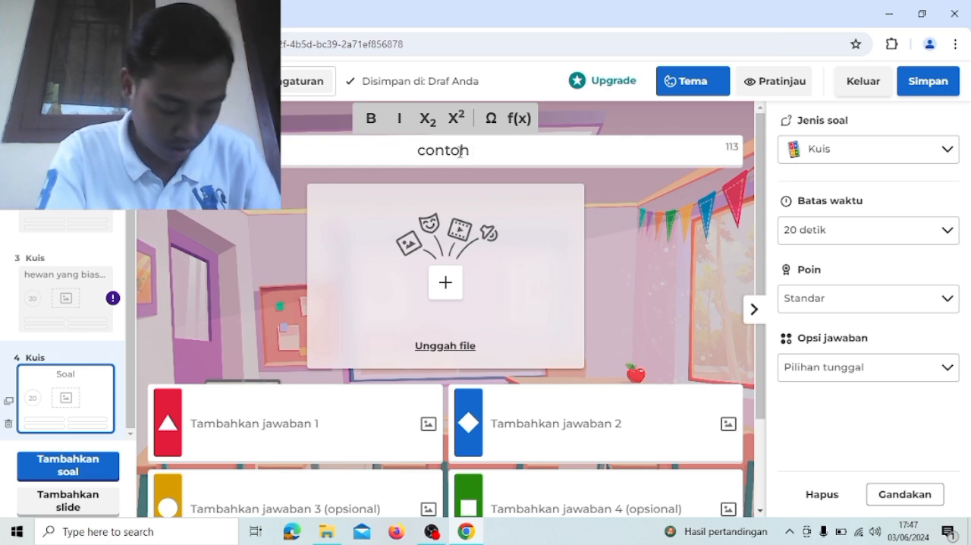
{"action": "type", "text": "hewan "}
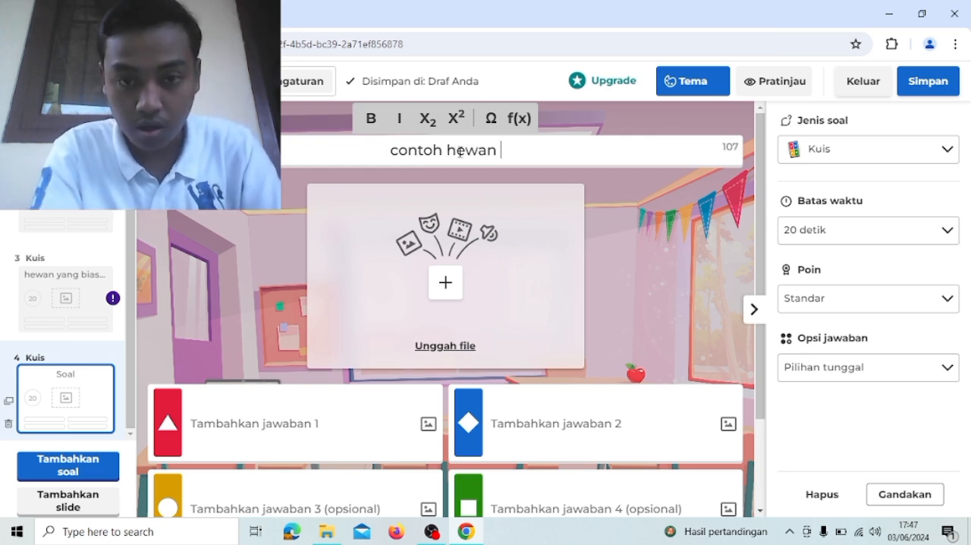
{"action": "type", "text": "amp"}
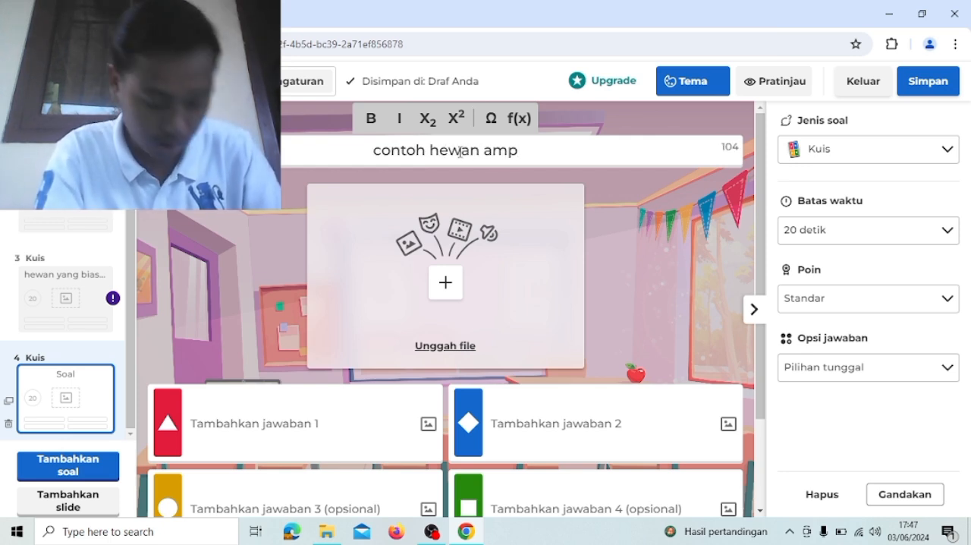
{"action": "type", "text": "hib"}
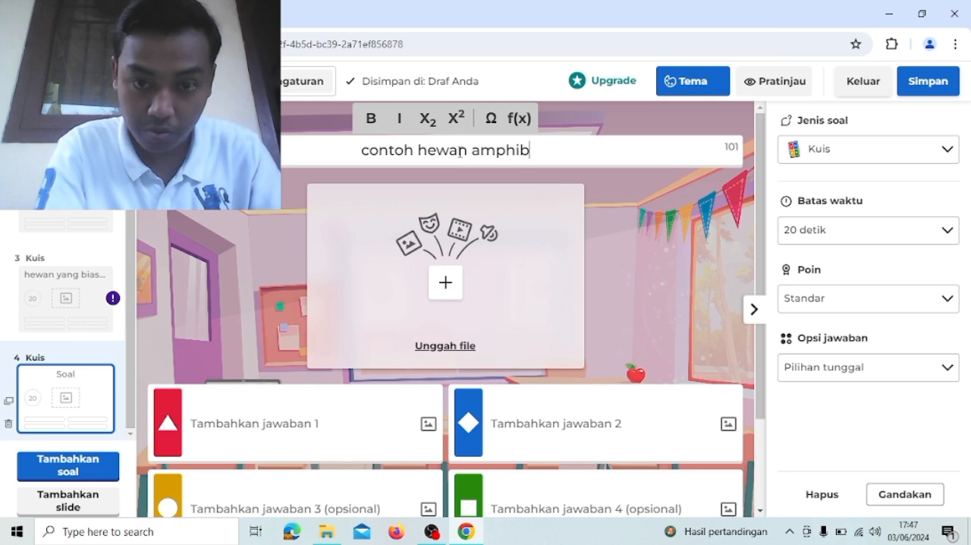
{"action": "type", "text": "i ada"}
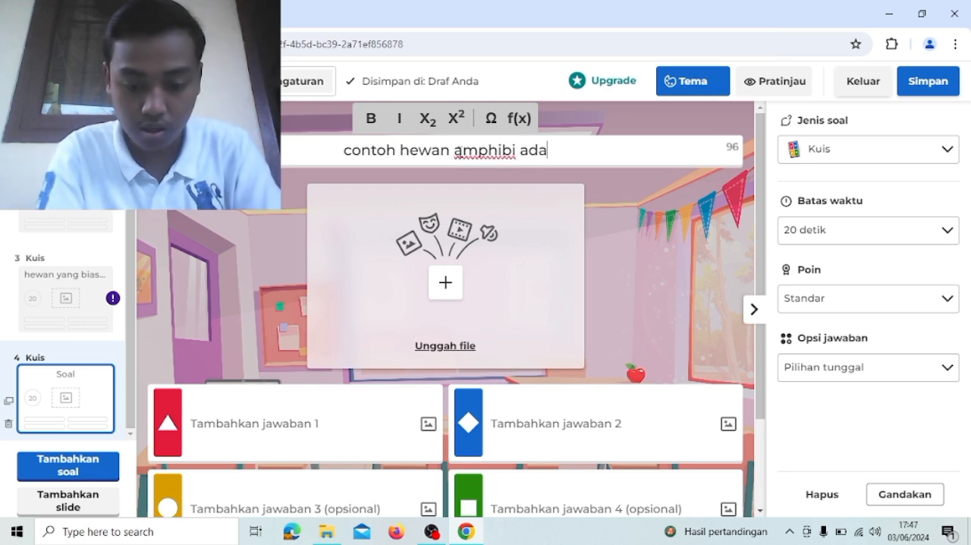
{"action": "type", "text": "lah..."}
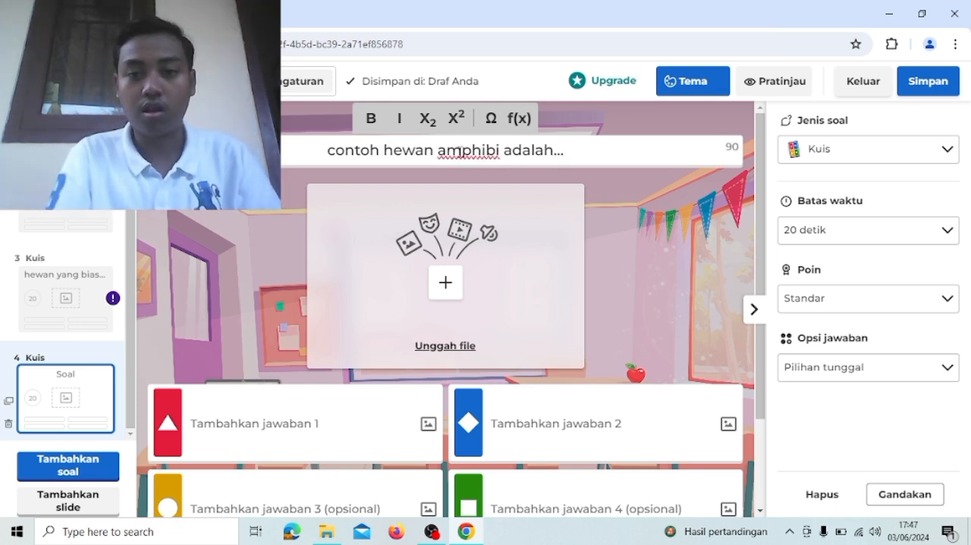
- Fill in the fourth question's four answers in order: ikan, kucing, katak and harimau
{"action": "scroll", "coordinate": [459, 150], "scroll_direction": "down", "scroll_amount": 1}
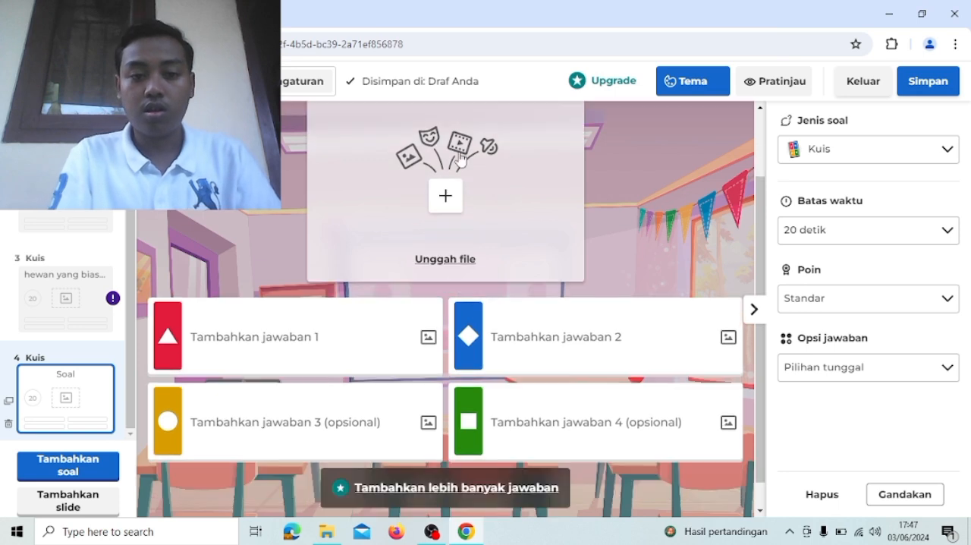
{"action": "left_click", "coordinate": [315, 327]}
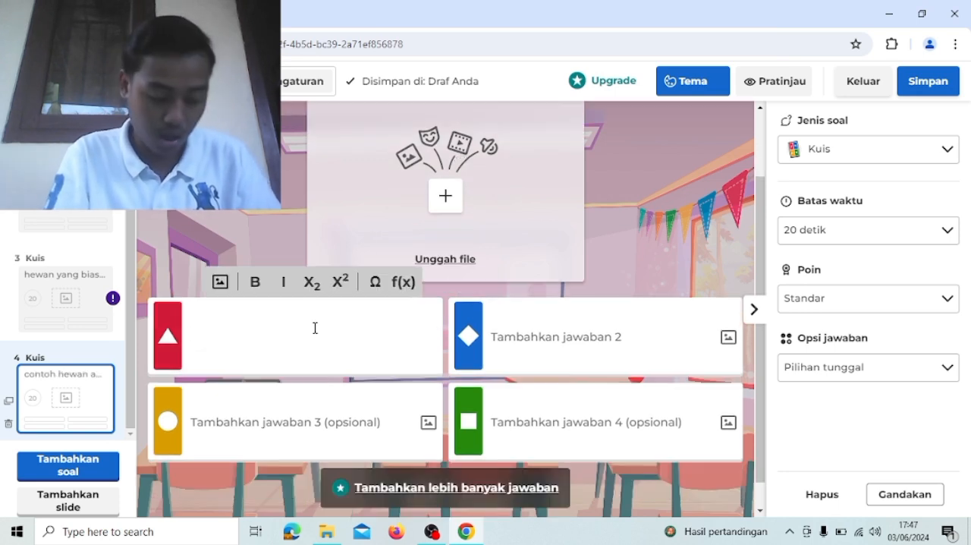
{"action": "type", "text": "ikan"}
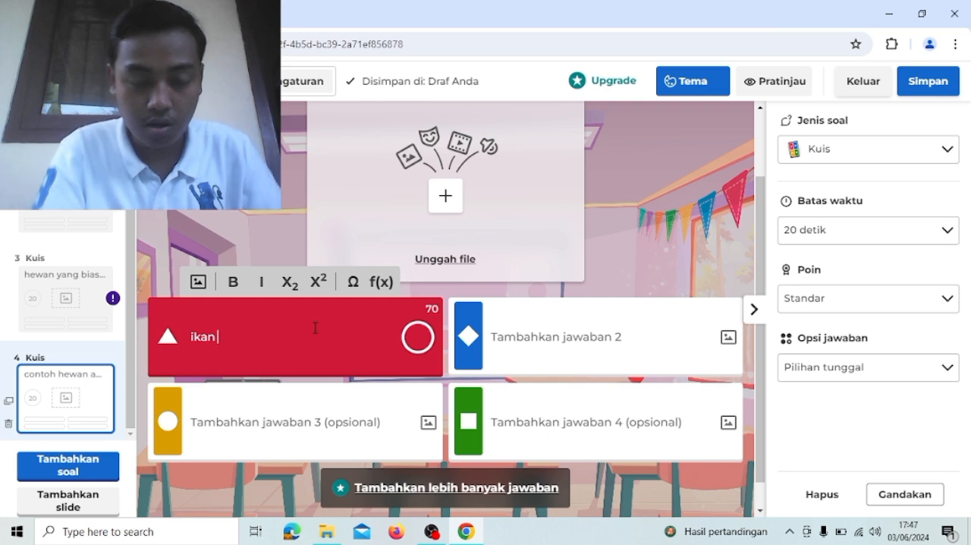
{"action": "left_click", "coordinate": [514, 337]}
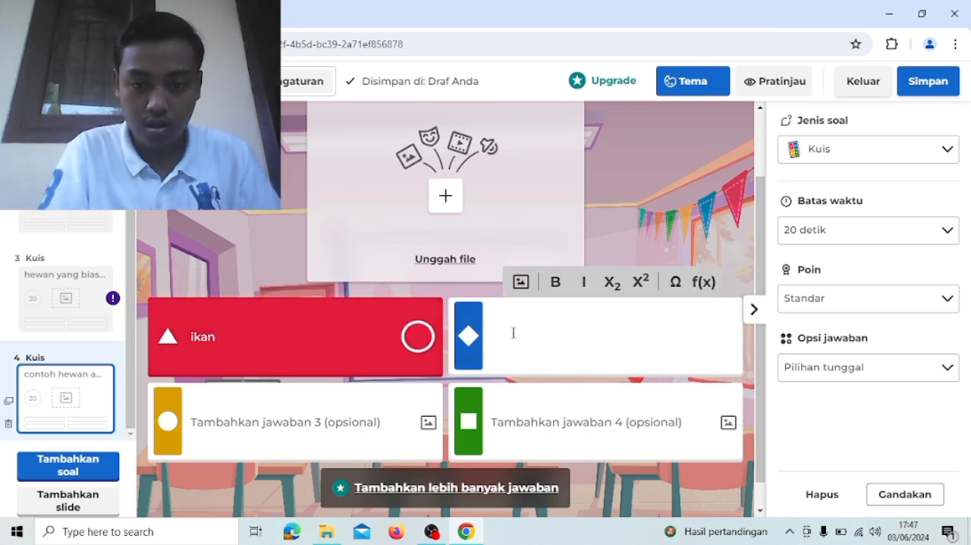
{"action": "type", "text": "kuci"}
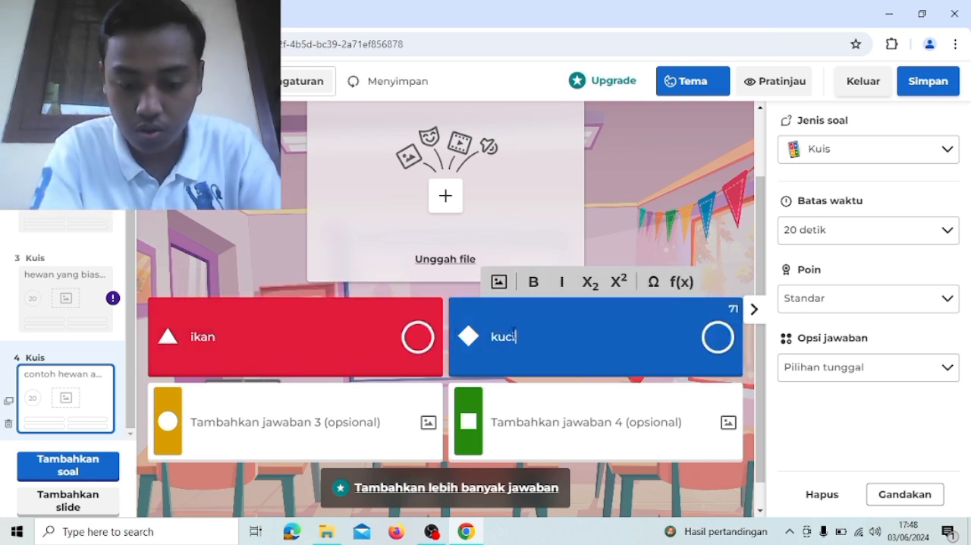
{"action": "type", "text": "ng"}
{"action": "left_click", "coordinate": [403, 418]}
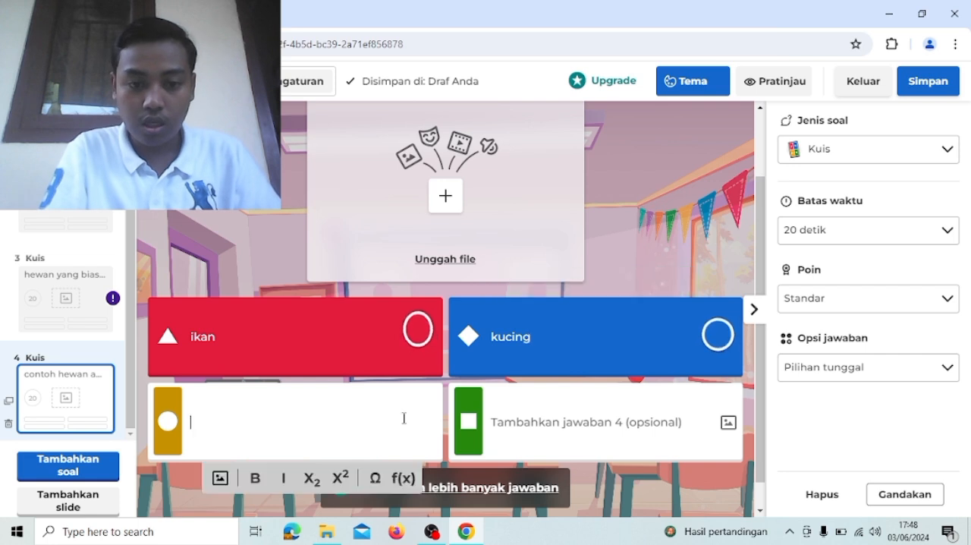
{"action": "type", "text": "kat"}
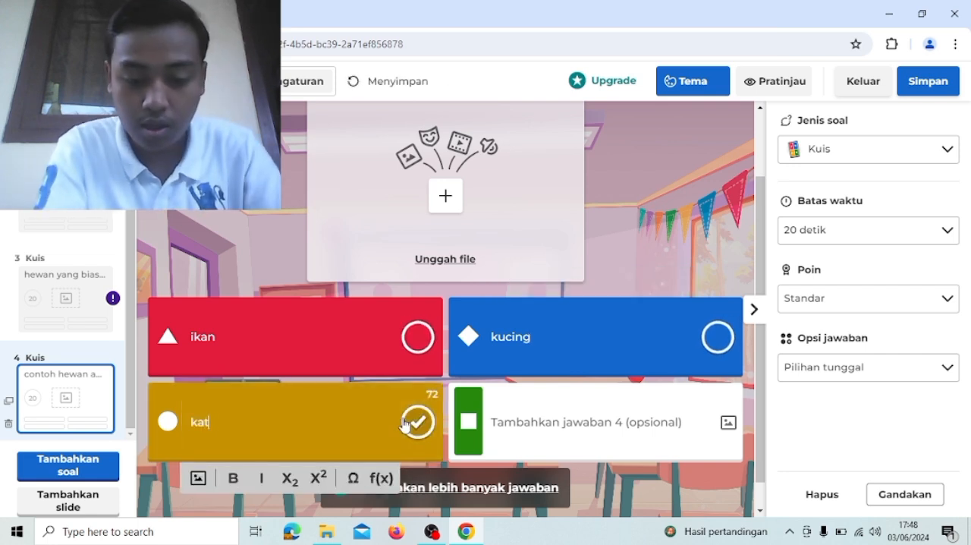
{"action": "type", "text": "ak"}
{"action": "left_click", "coordinate": [597, 409]}
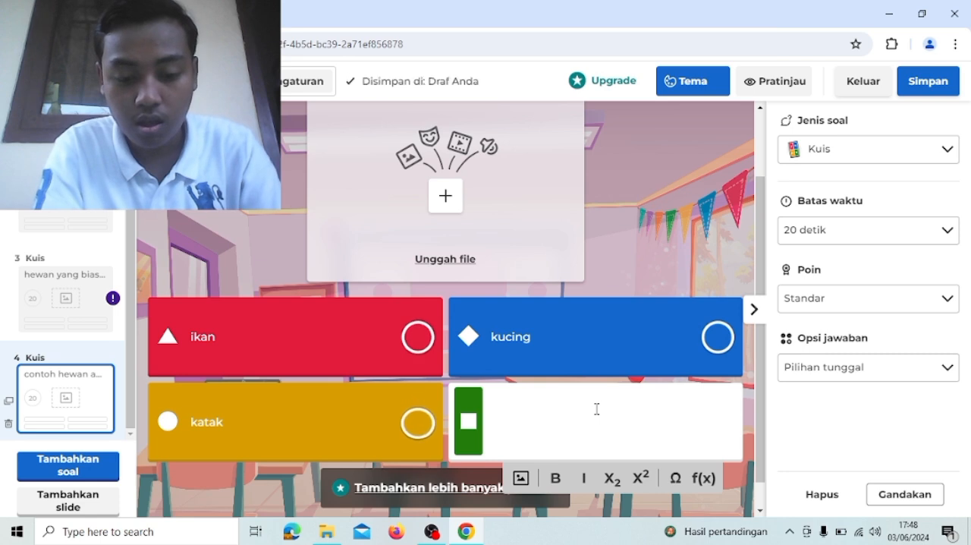
{"action": "type", "text": "harimau"}
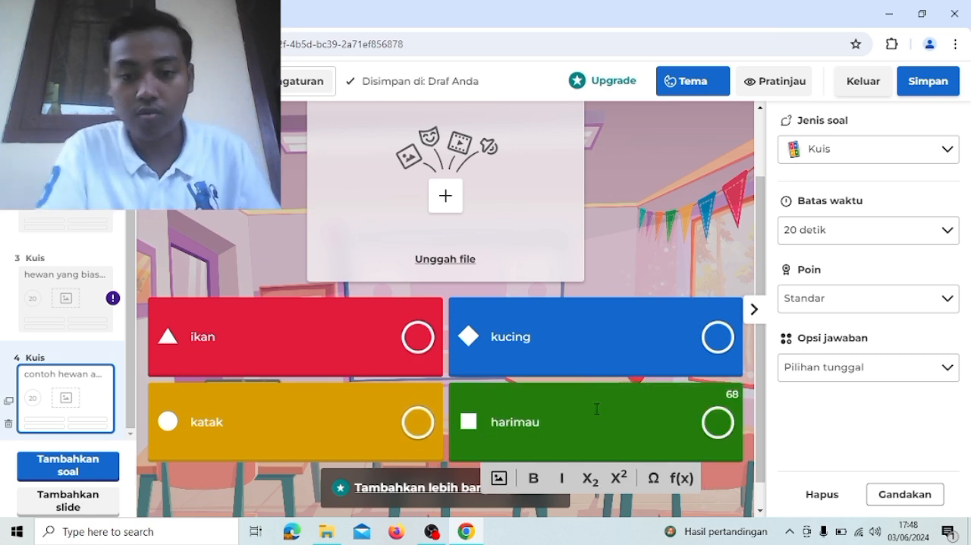
- Add a fifth question of the Kuis type to the quiz
{"action": "scroll", "coordinate": [597, 409], "scroll_direction": "up", "scroll_amount": 1}
{"action": "scroll", "coordinate": [596, 409], "scroll_direction": "down", "scroll_amount": 1}
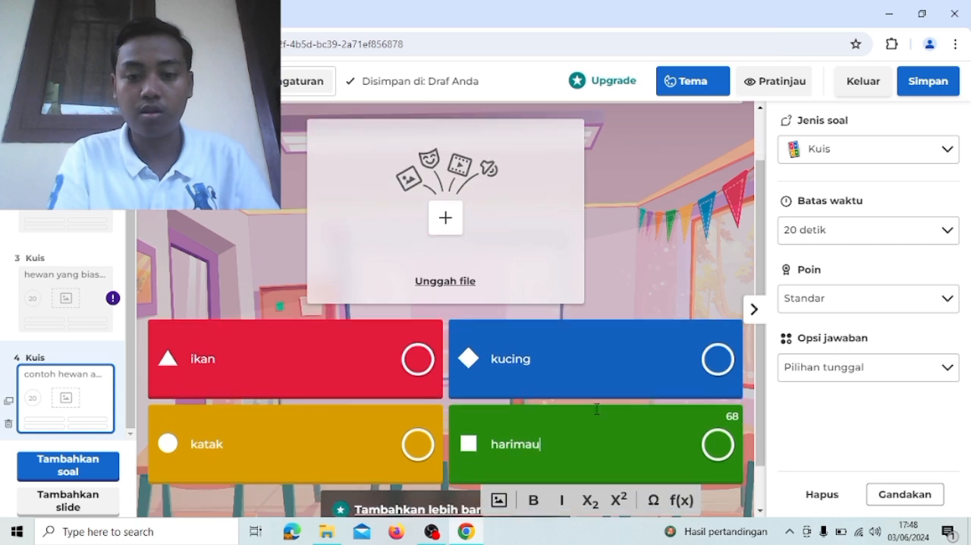
{"action": "scroll", "coordinate": [596, 409], "scroll_direction": "down", "scroll_amount": 1}
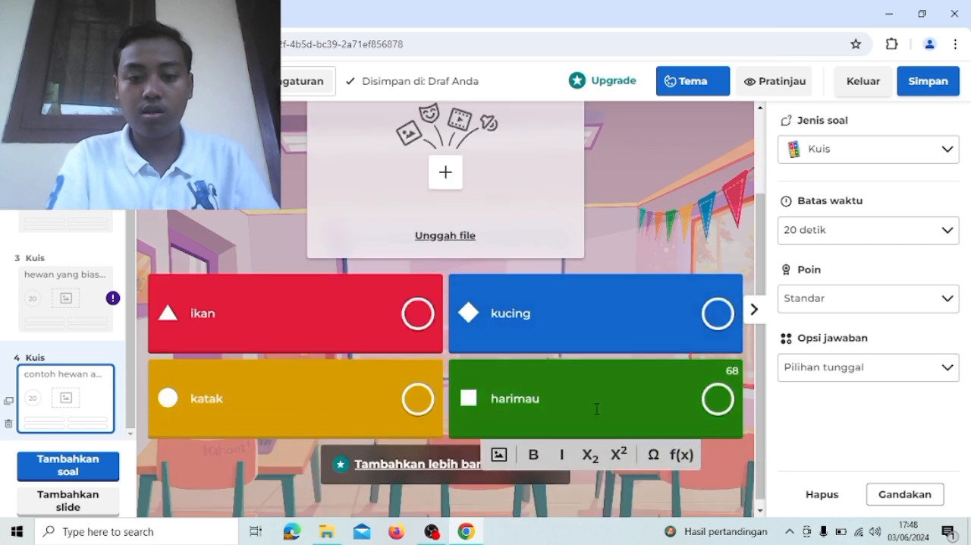
{"action": "left_click", "coordinate": [63, 476]}
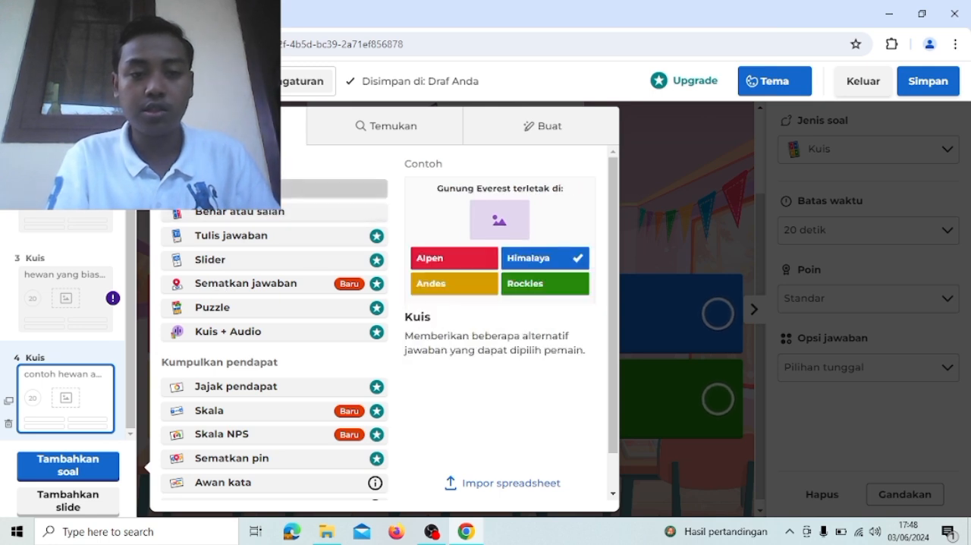
{"action": "left_click", "coordinate": [220, 188]}
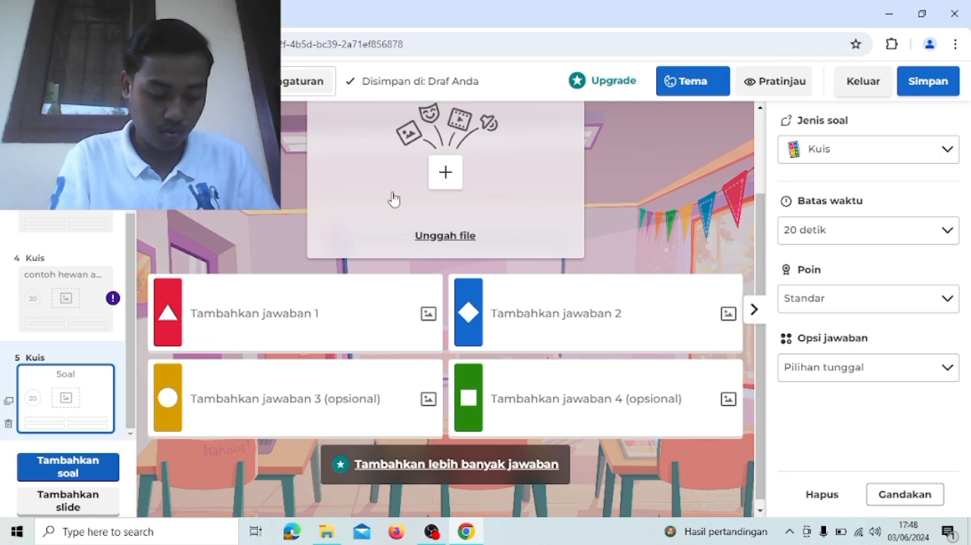
{"action": "scroll", "coordinate": [435, 219], "scroll_direction": "up", "scroll_amount": 3}
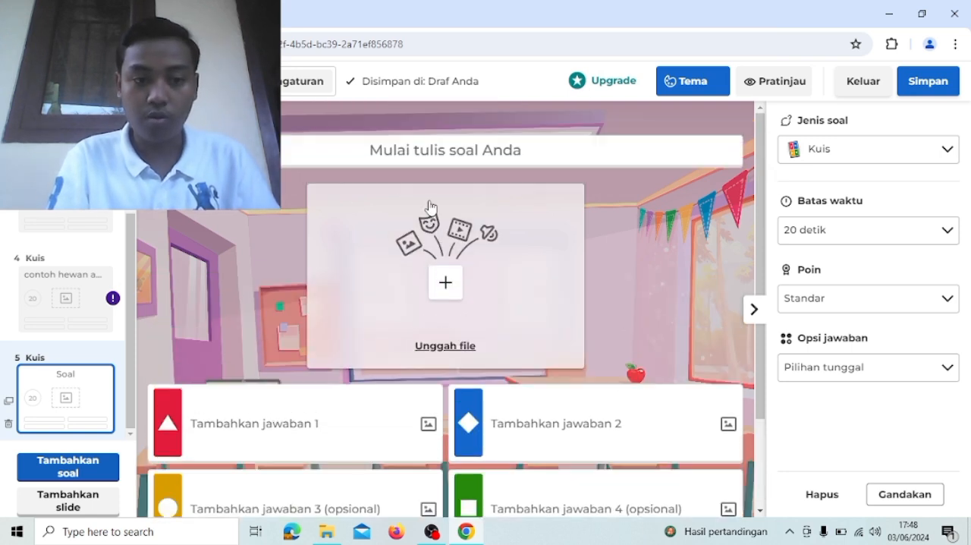
- Enter the fifth question's text as "hewan yang berkembang biak dengan cara melahirkan adalah..."
{"action": "left_click", "coordinate": [408, 153]}
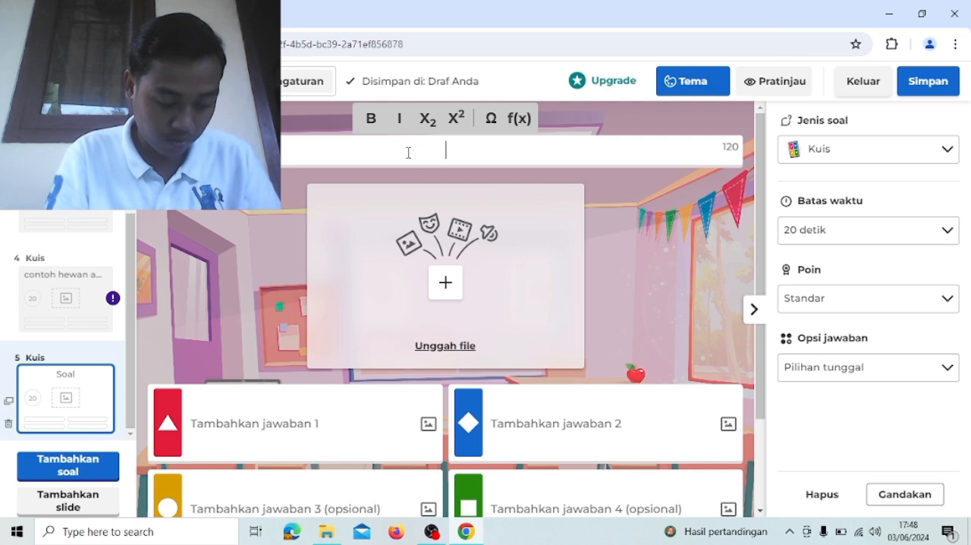
{"action": "type", "text": "hewan "}
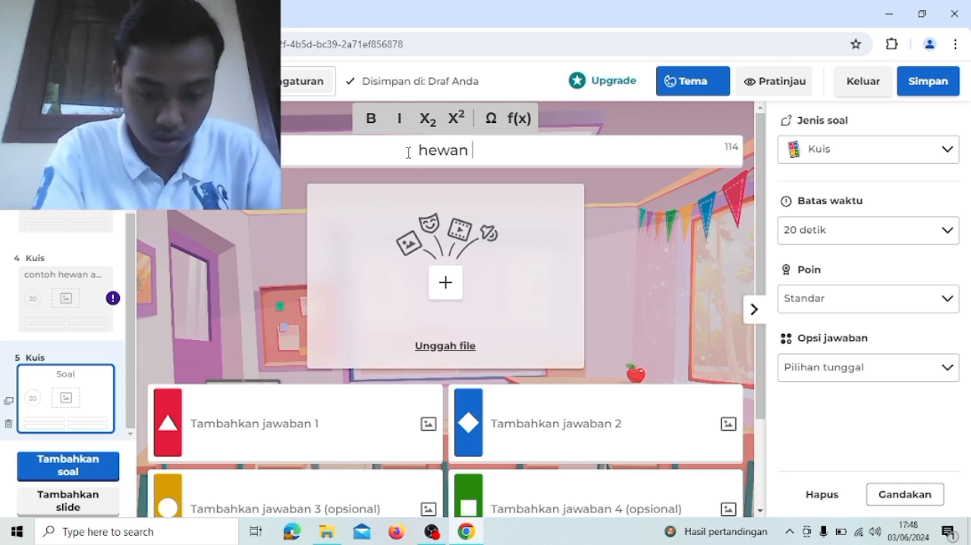
{"action": "type", "text": "yang berkembang biak"}
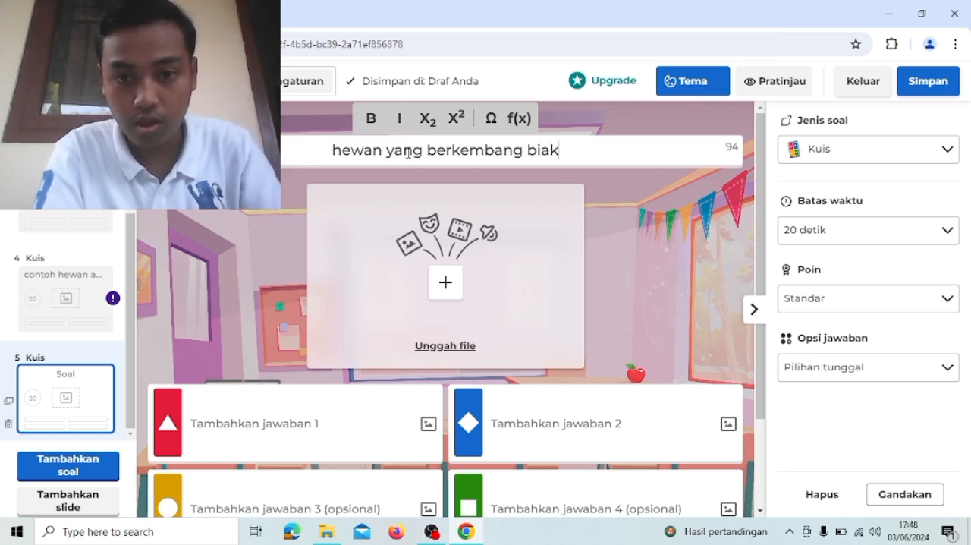
{"action": "type", "text": " de"}
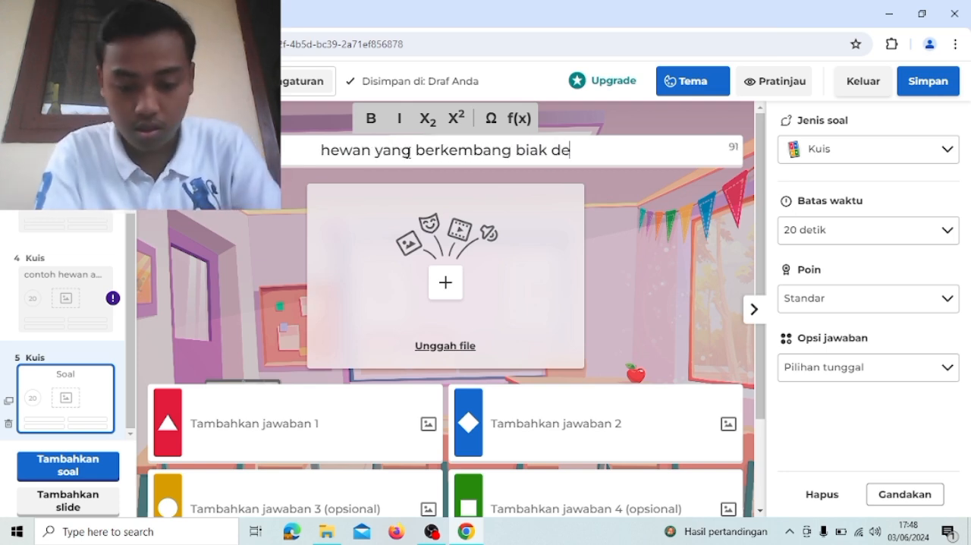
{"action": "type", "text": "ngan cara"}
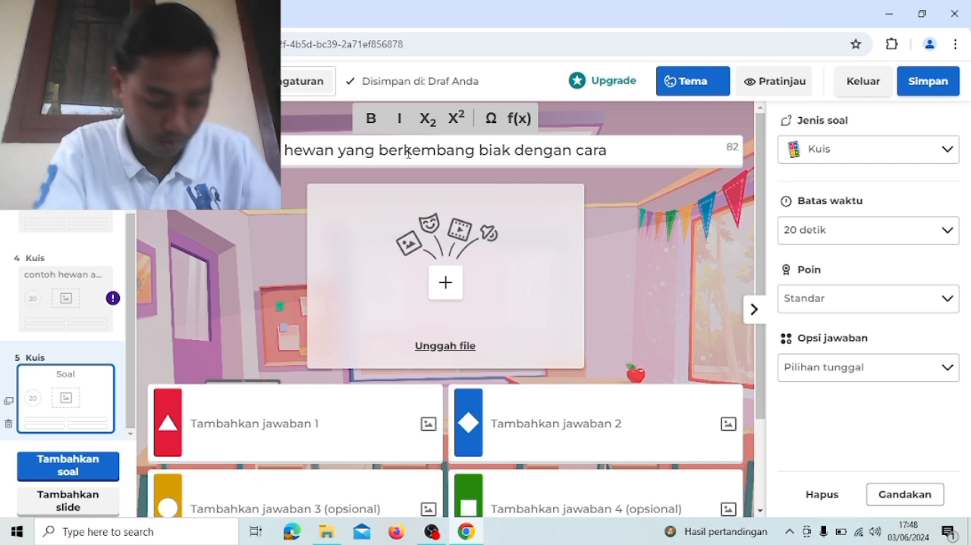
{"action": "type", "text": " melahi"}
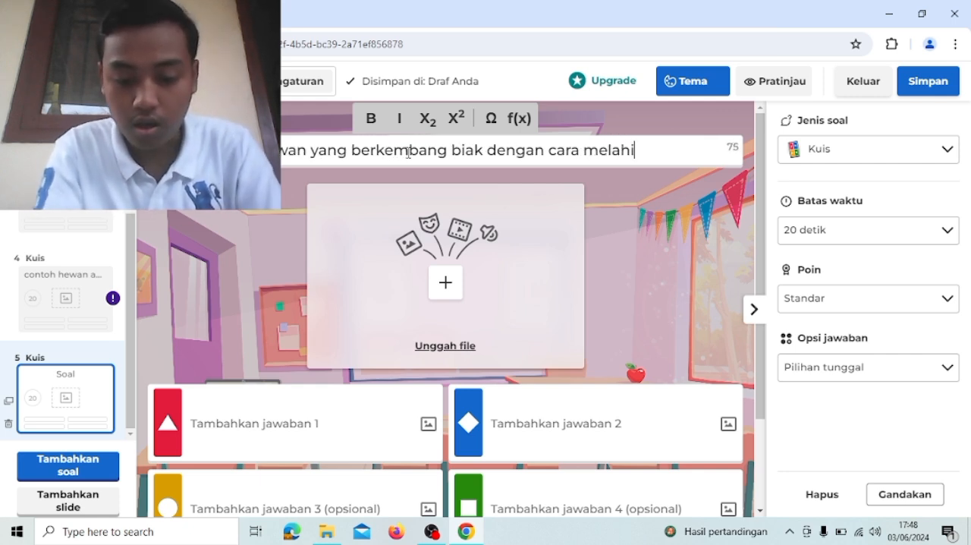
{"action": "type", "text": "rkan adlaah"}
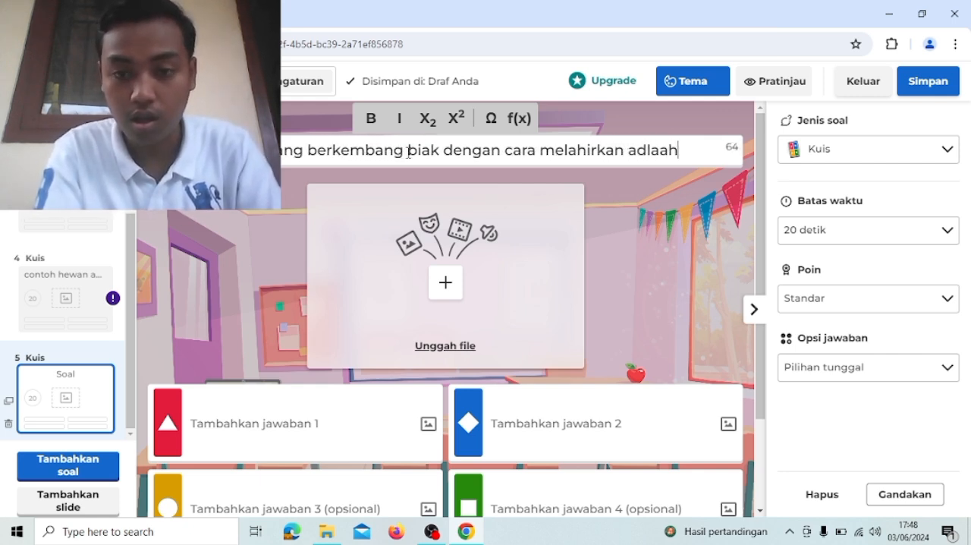
{"action": "key", "text": "BackSpace"}
{"action": "key", "text": "BackSpace"}
{"action": "key", "text": "BackSpace"}
{"action": "key", "text": "BackSpace"}
{"action": "type", "text": "al"}
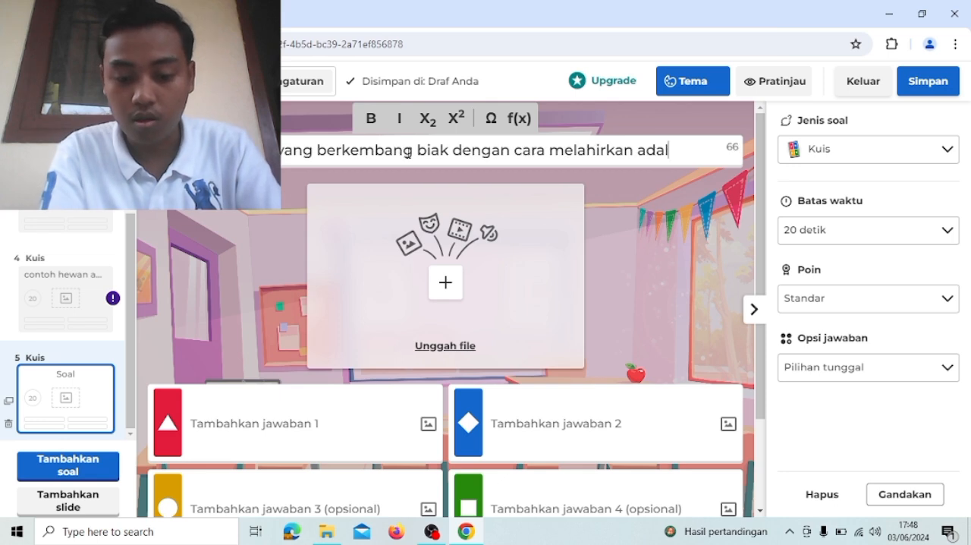
{"action": "type", "text": "ah..."}
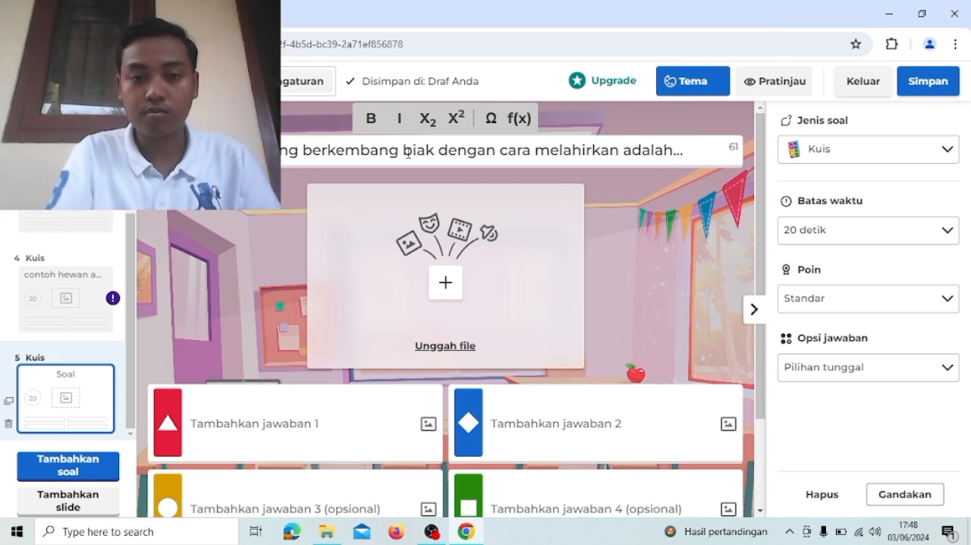
- Fill in the fifth question's first two answers as kucing and ayam
{"action": "scroll", "coordinate": [408, 154], "scroll_direction": "down", "scroll_amount": 2}
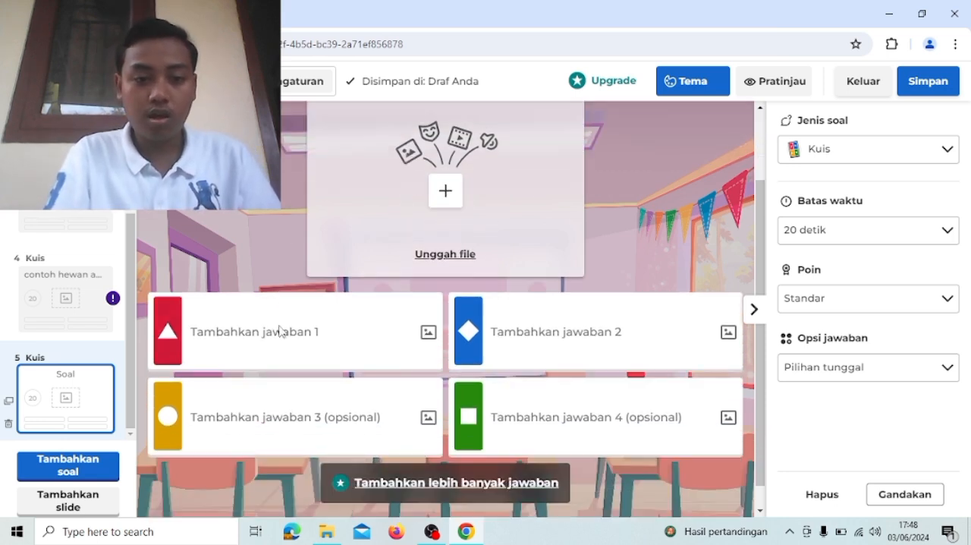
{"action": "left_click", "coordinate": [279, 331]}
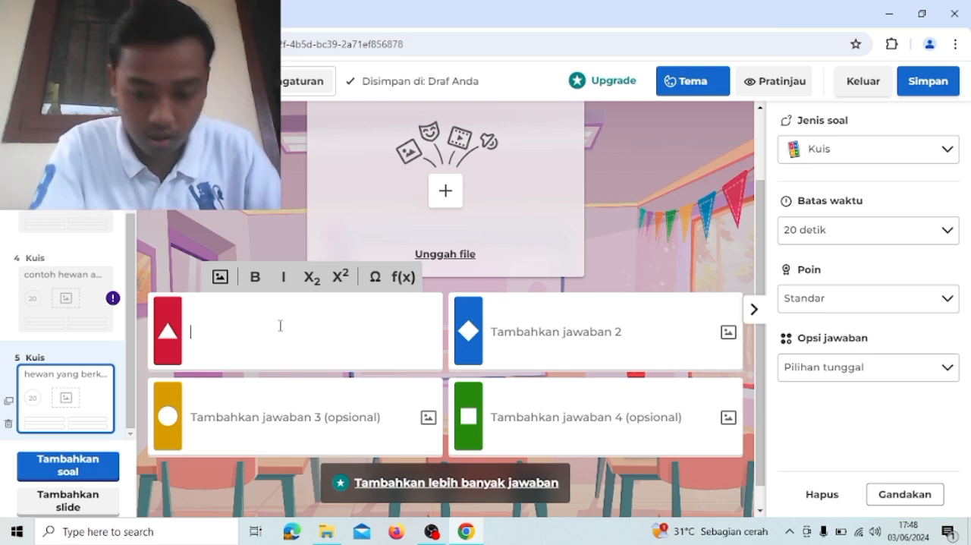
{"action": "type", "text": "kud"}
{"action": "key", "text": "BackSpace"}
{"action": "type", "text": "cing"}
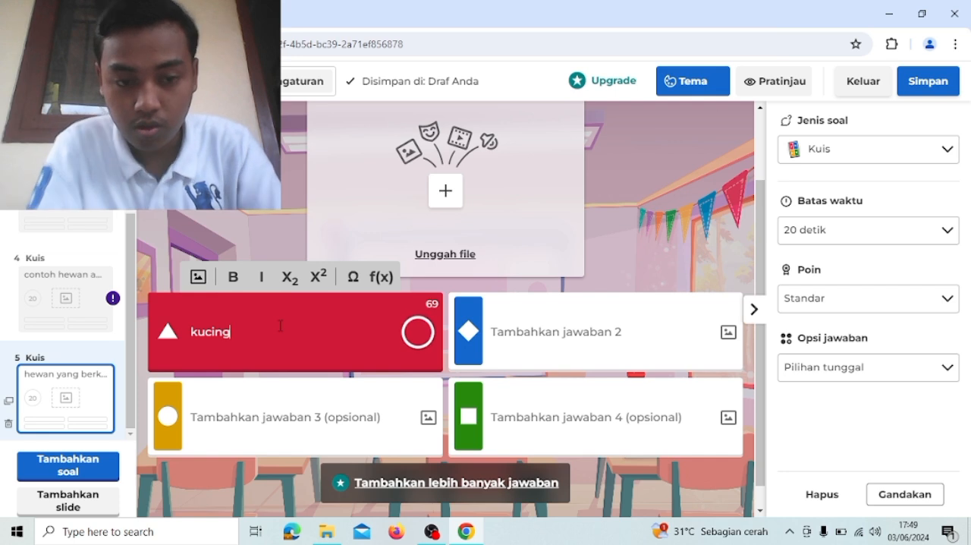
{"action": "left_click", "coordinate": [513, 342]}
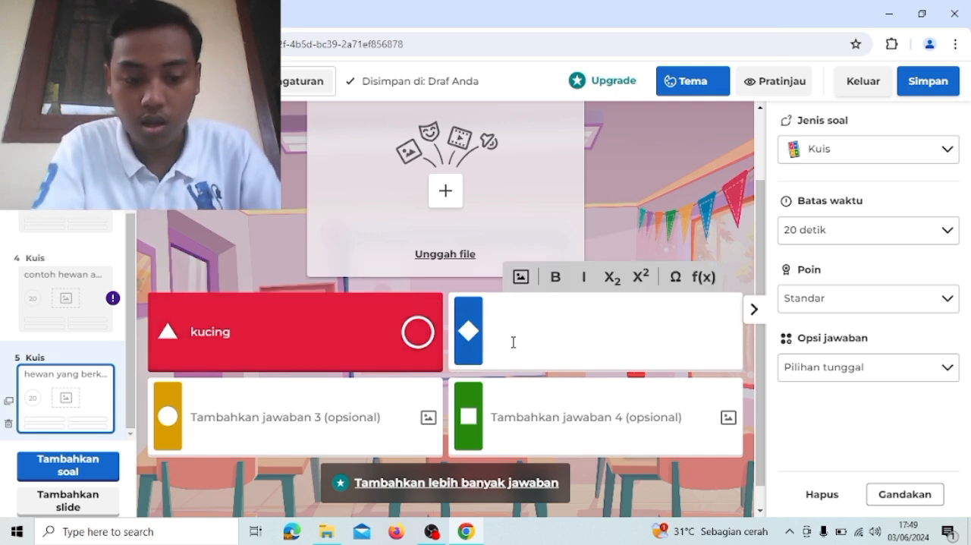
{"action": "type", "text": "ayam"}
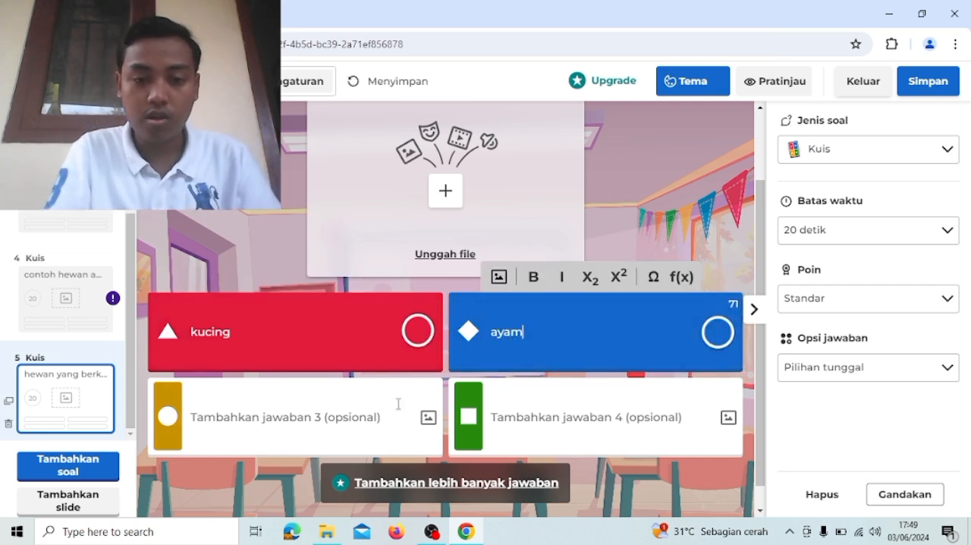
- Fill in the fifth question's third and fourth answers as bebek and burung
{"action": "left_click", "coordinate": [399, 404]}
{"action": "type", "text": "bebek"}
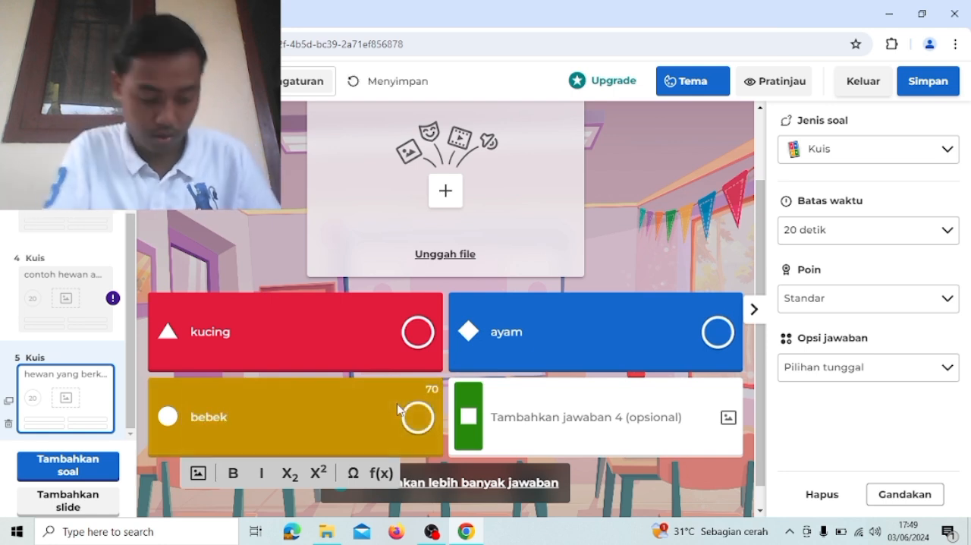
{"action": "left_click", "coordinate": [577, 409]}
{"action": "type", "text": "b"}
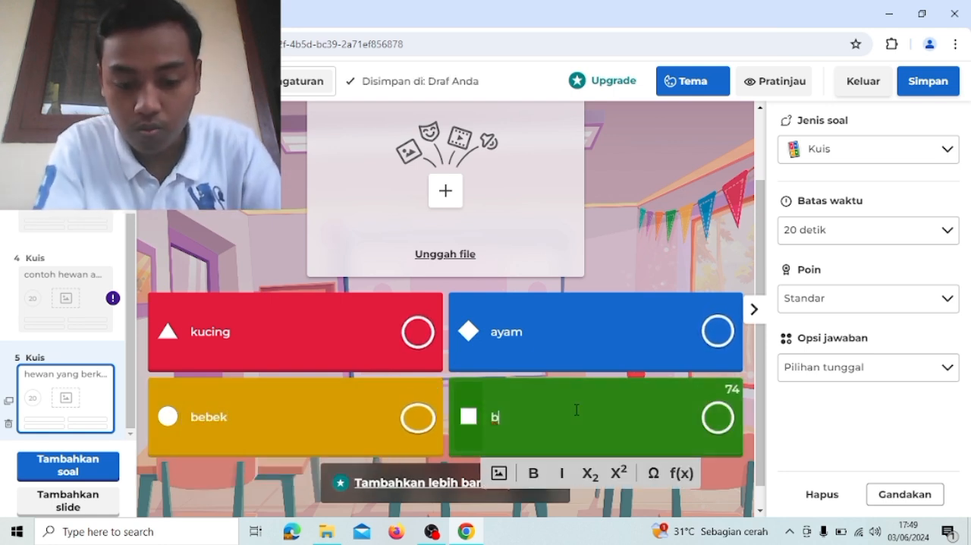
{"action": "type", "text": "urung"}
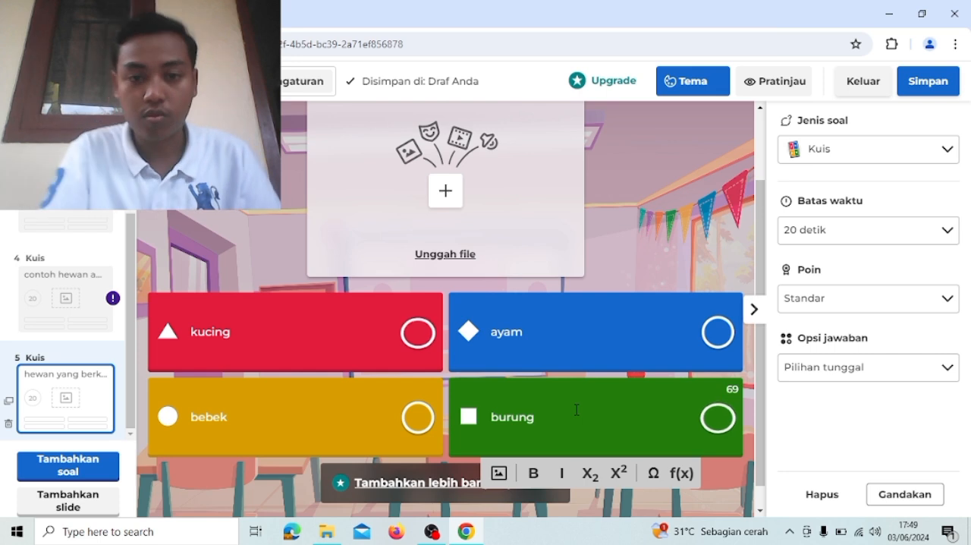
- Add a sixth question of the Kuis type to the quiz
{"action": "scroll", "coordinate": [576, 410], "scroll_direction": "up", "scroll_amount": 1}
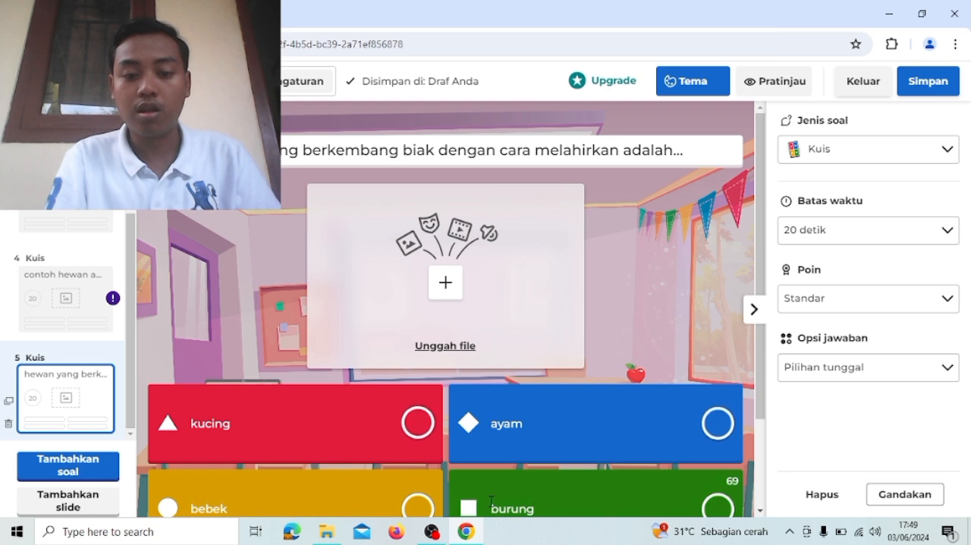
{"action": "left_click", "coordinate": [101, 476]}
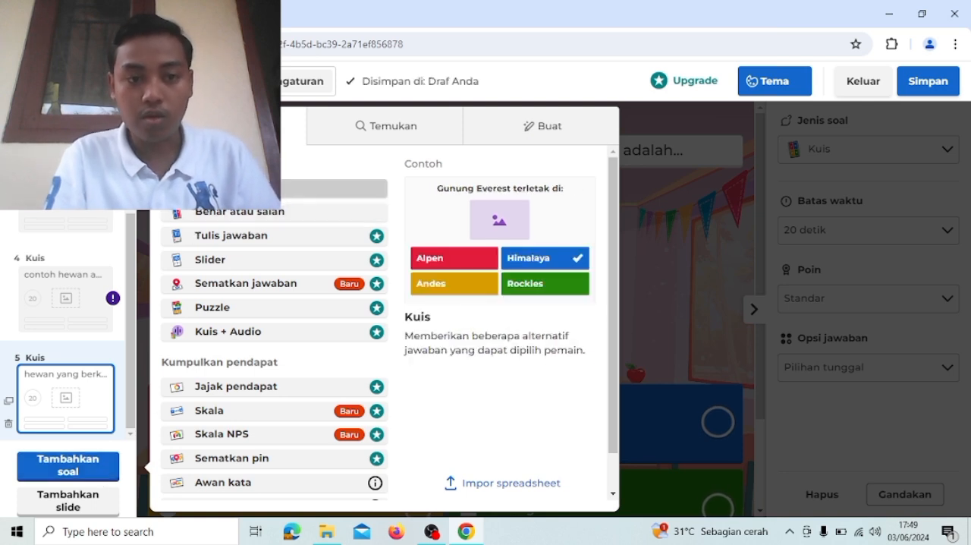
{"action": "left_click", "coordinate": [334, 188]}
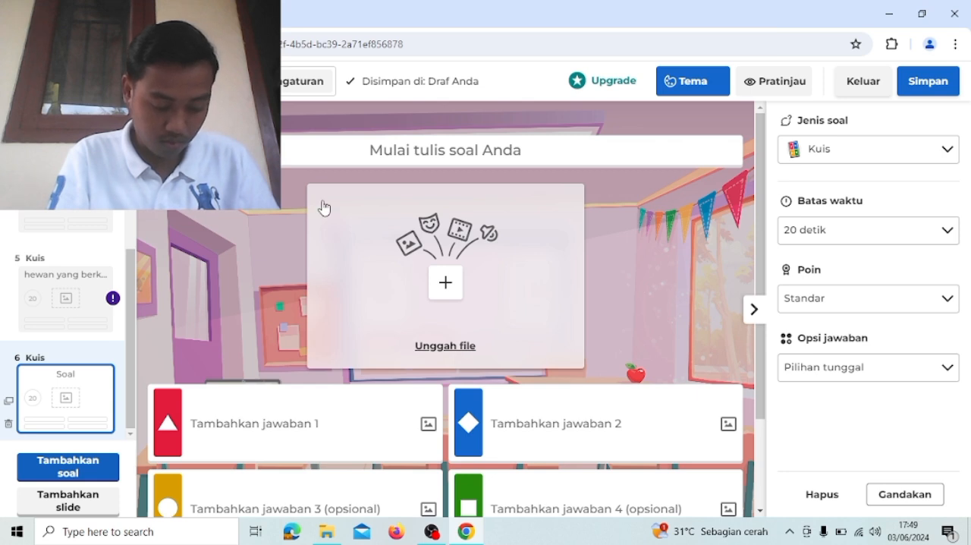
- Enter the sixth question's text as "insang pada ikan berguna untuk...."
{"action": "left_click", "coordinate": [395, 152]}
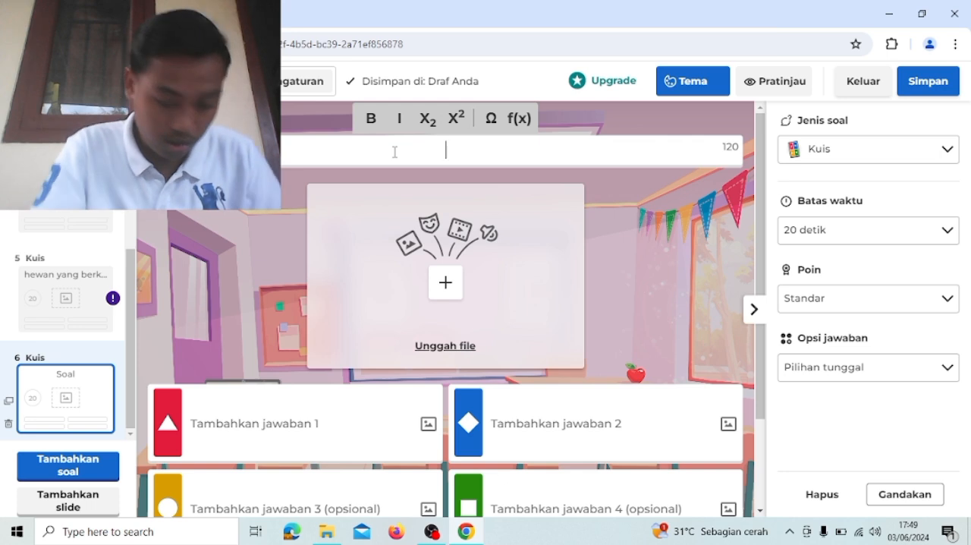
{"action": "type", "text": "insang p"}
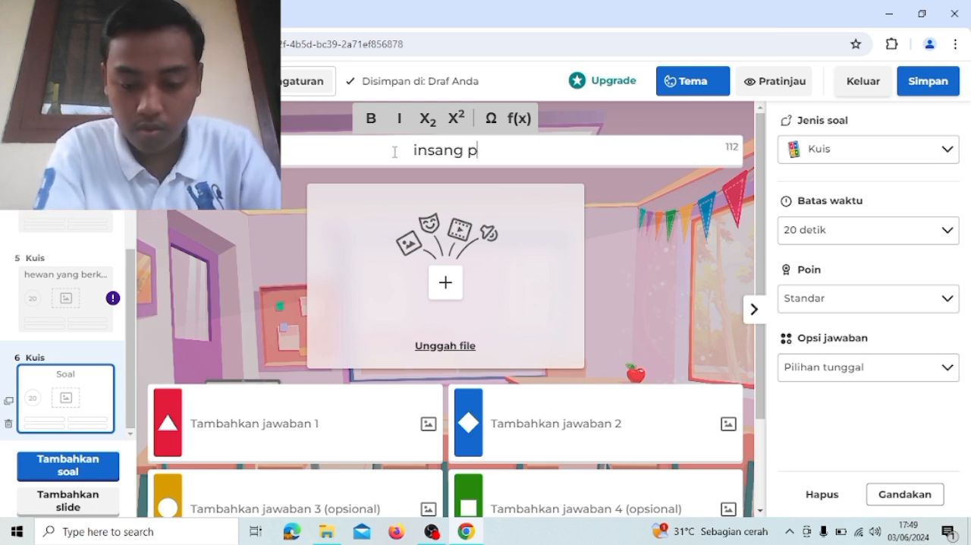
{"action": "type", "text": "ada i"}
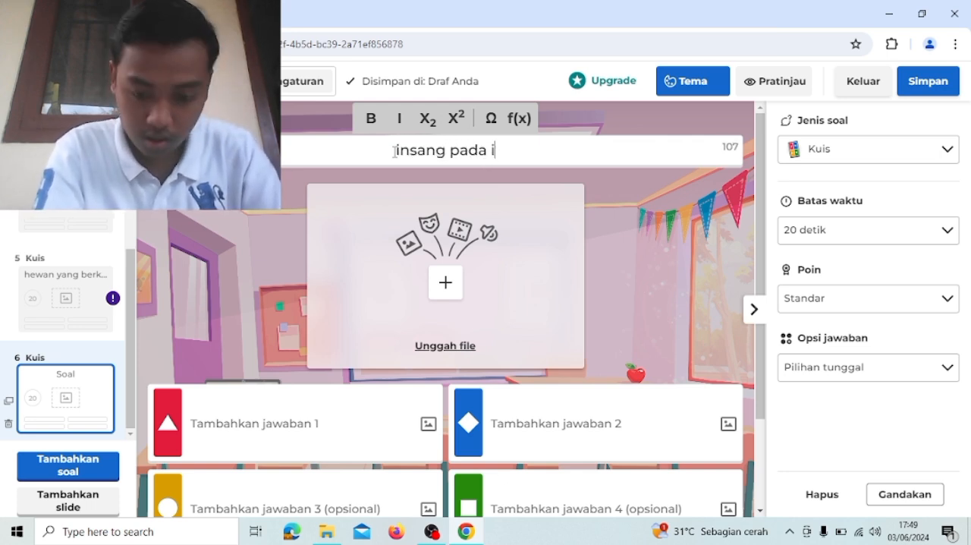
{"action": "type", "text": "kan berh"}
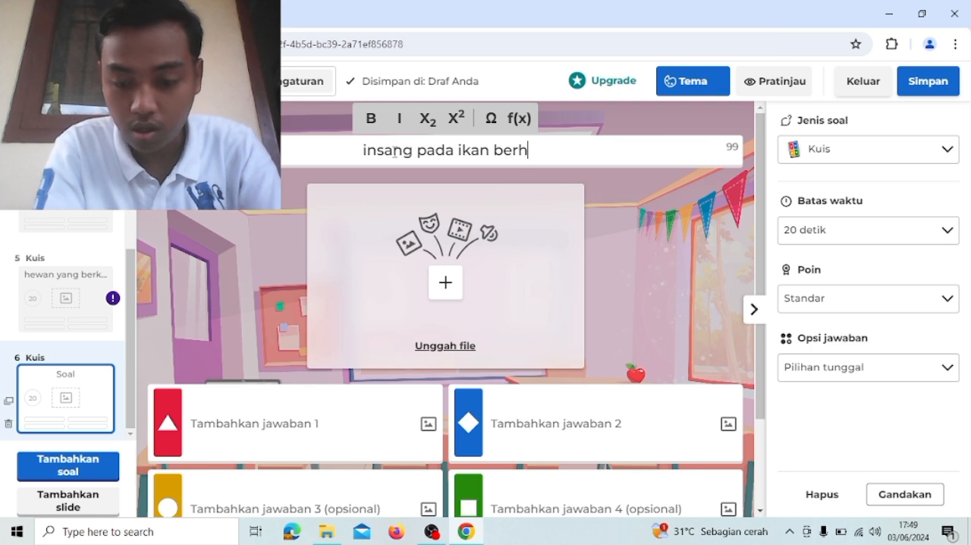
{"action": "key", "text": "BackSpace"}
{"action": "type", "text": "guna untuk"}
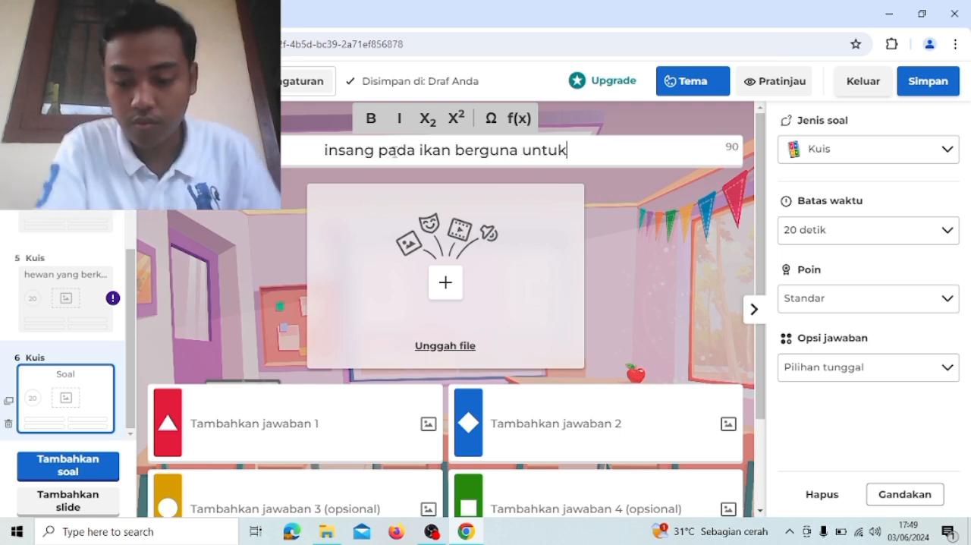
{"action": "type", "text": "...."}
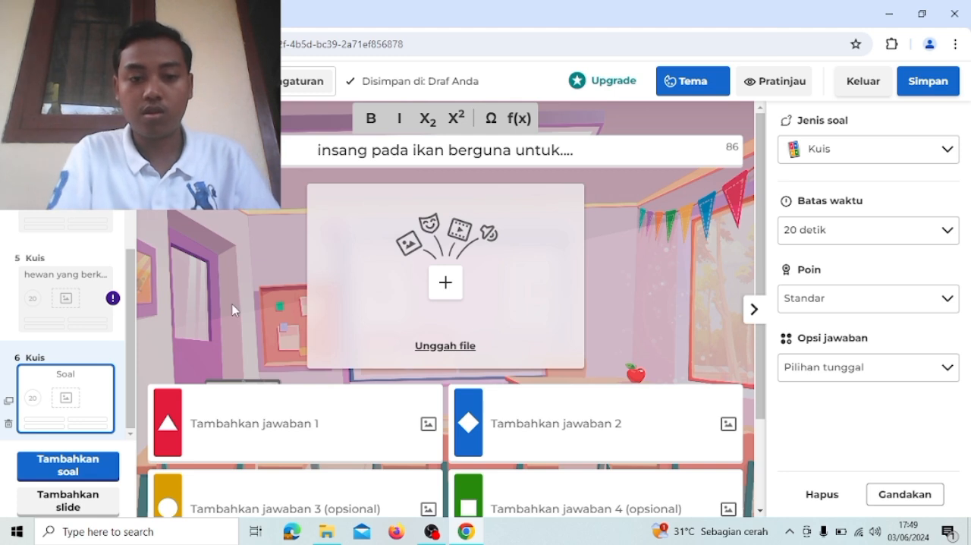
- Fill in the sixth question's first two answers as berenang and bernapas
{"action": "scroll", "coordinate": [233, 309], "scroll_direction": "down", "scroll_amount": 1}
{"action": "left_click", "coordinate": [233, 336]}
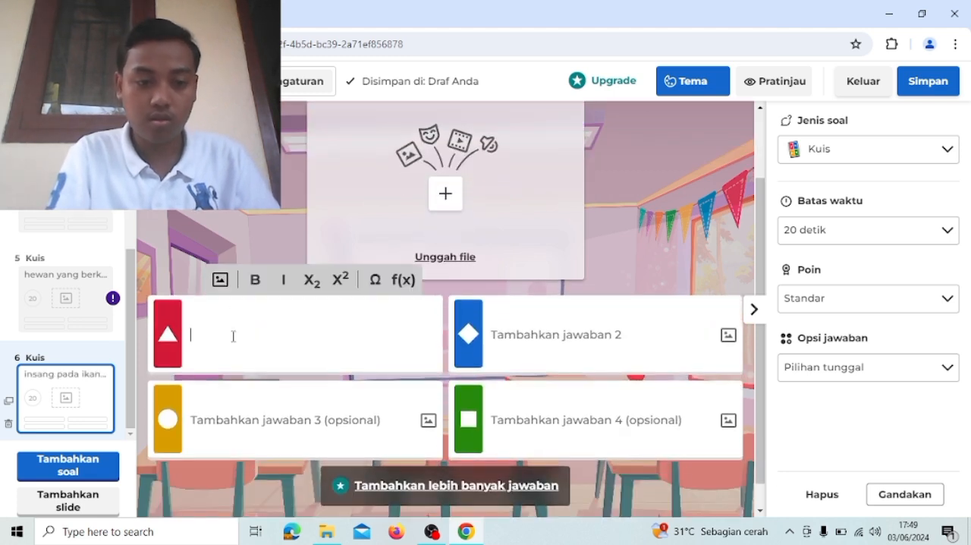
{"action": "type", "text": "berenang"}
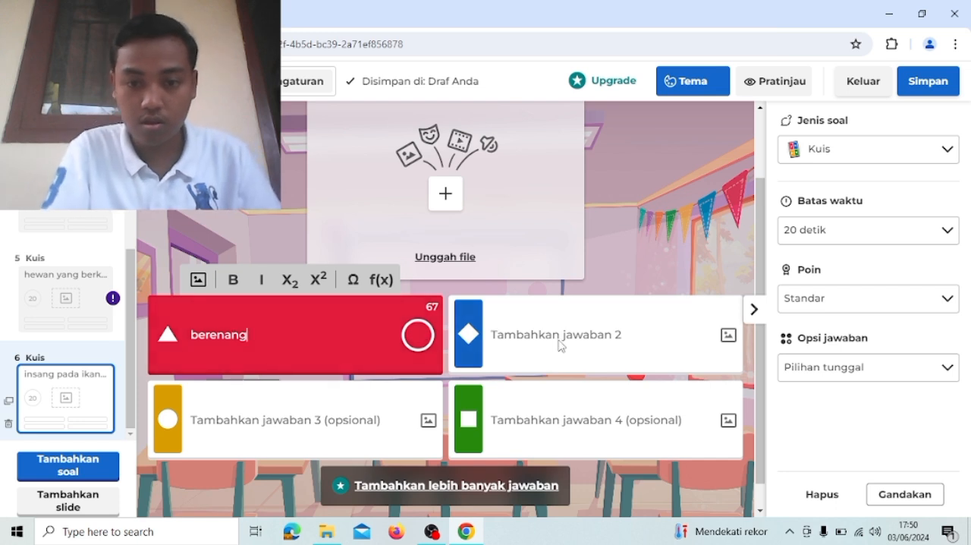
{"action": "left_click", "coordinate": [559, 340]}
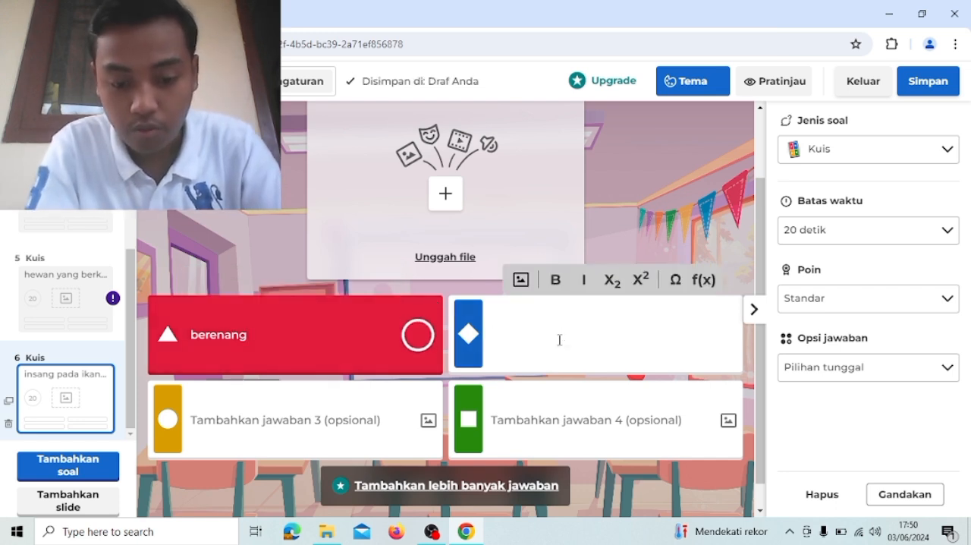
{"action": "type", "text": "bernapas"}
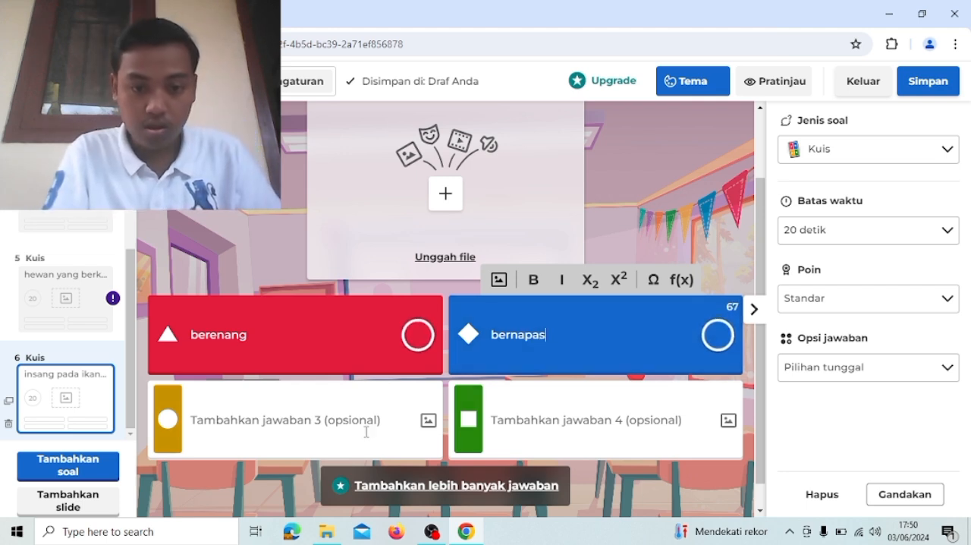
- Fill in the sixth question's third and fourth answers as keseimbangan and berjalan
{"action": "left_click", "coordinate": [366, 432]}
{"action": "type", "text": "ke"}
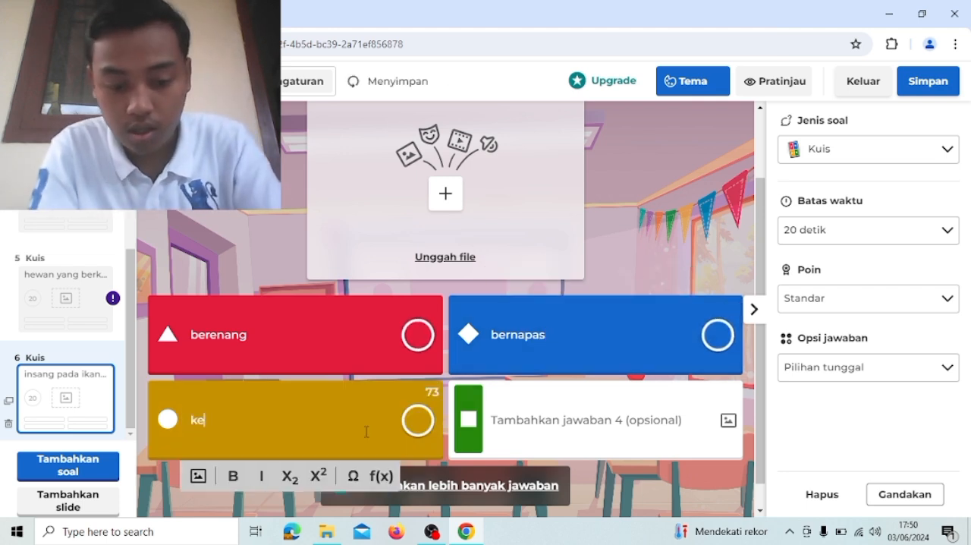
{"action": "type", "text": "seimbna"}
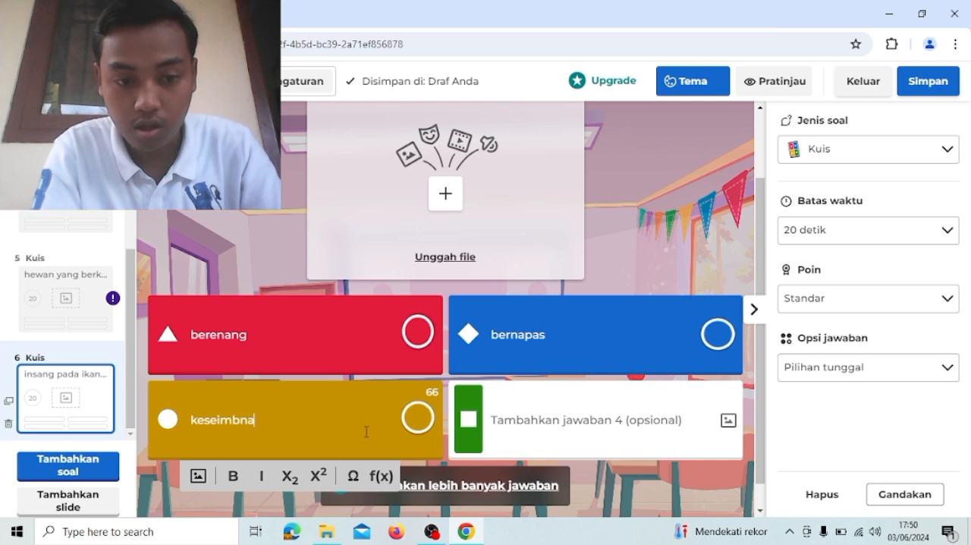
{"action": "key", "text": "BackSpace"}
{"action": "key", "text": "BackSpace"}
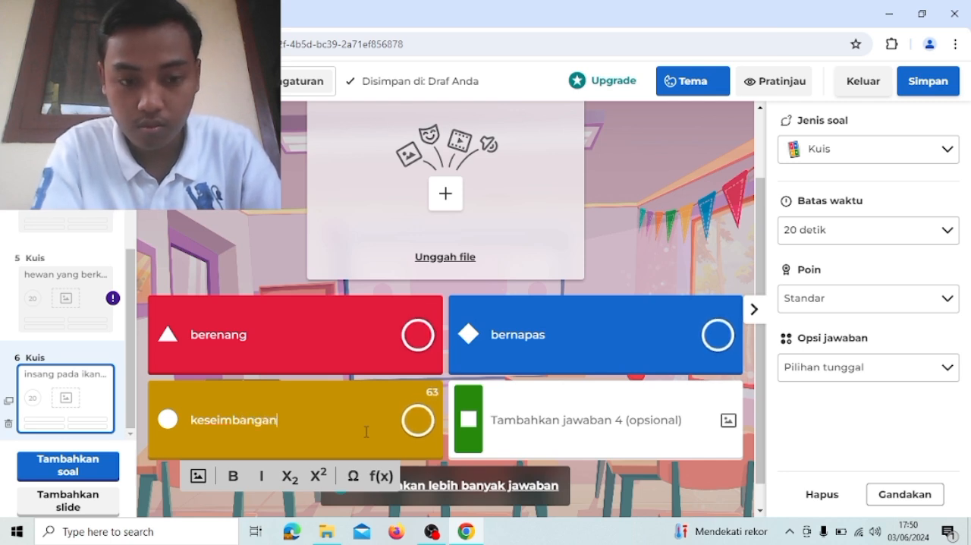
{"action": "left_click", "coordinate": [616, 428]}
{"action": "type", "text": "berjalan"}
- Add a seventh question of the Kuis type to the quiz
{"action": "scroll", "coordinate": [616, 428], "scroll_direction": "up", "scroll_amount": 1}
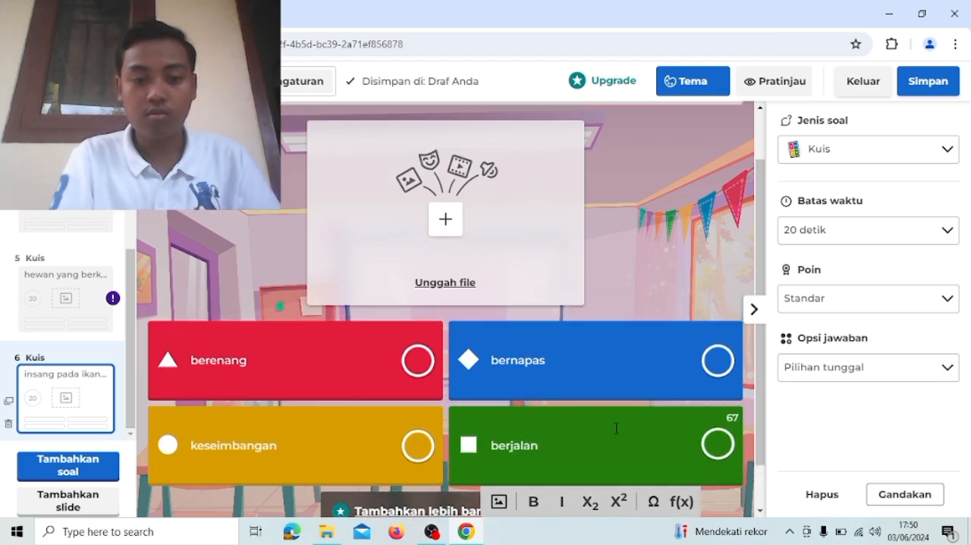
{"action": "scroll", "coordinate": [616, 428], "scroll_direction": "up", "scroll_amount": 1}
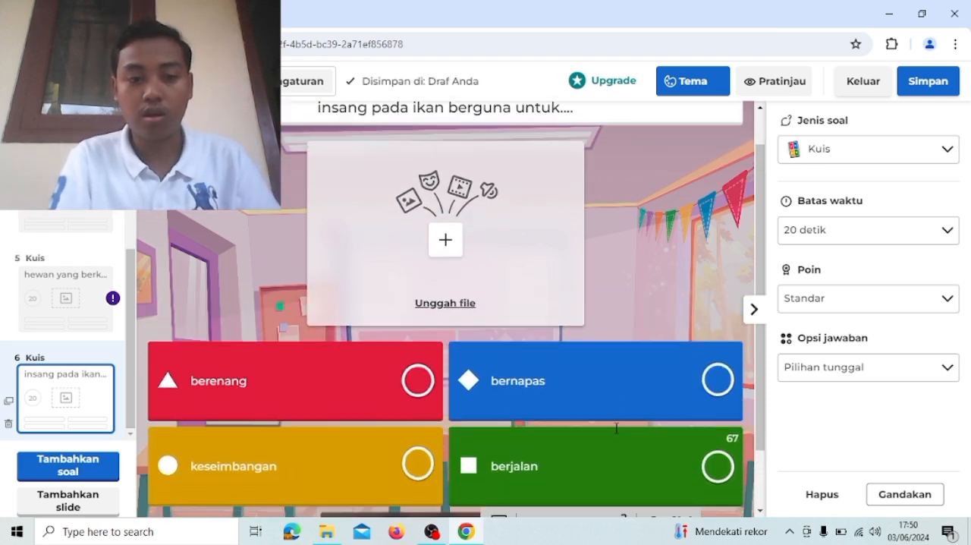
{"action": "scroll", "coordinate": [616, 428], "scroll_direction": "down", "scroll_amount": 1}
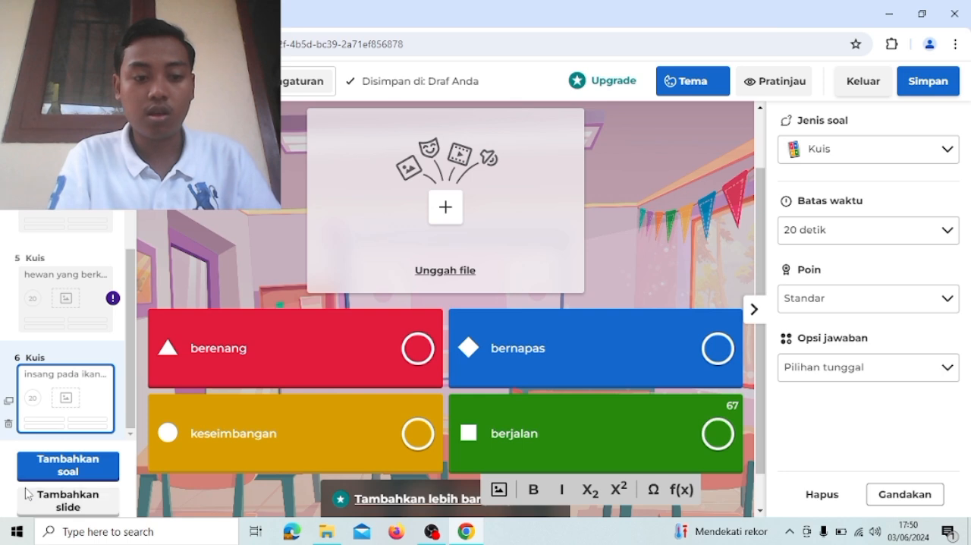
{"action": "left_click", "coordinate": [73, 470]}
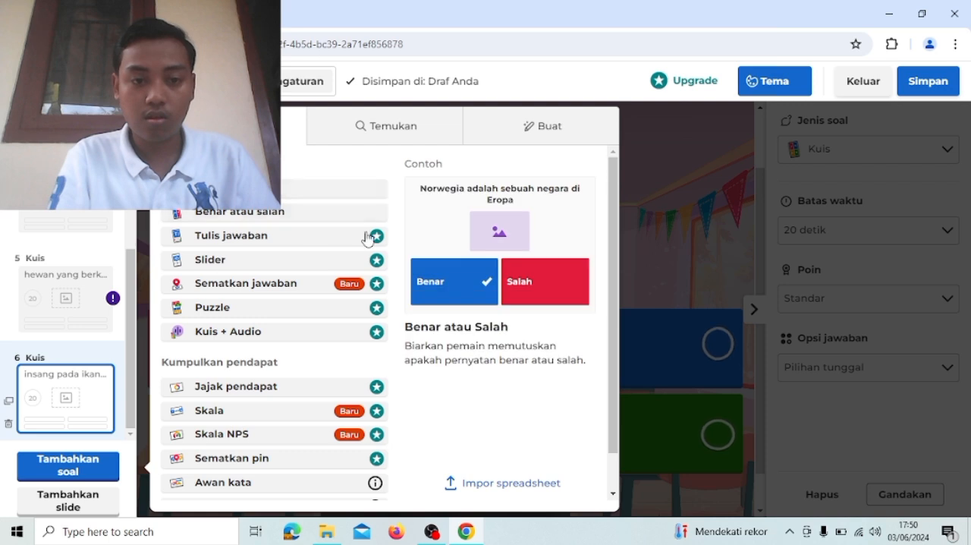
{"action": "left_click", "coordinate": [304, 190]}
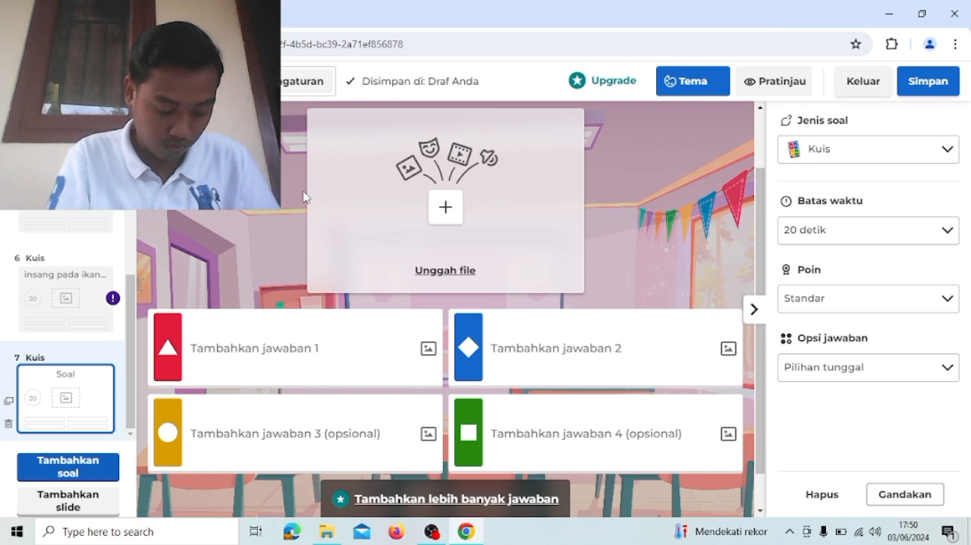
- Enter the seventh question's text as "tumbuhan yang hidupnya menempel pada tumbuhan lain adalah..."
{"action": "scroll", "coordinate": [429, 190], "scroll_direction": "up", "scroll_amount": 1}
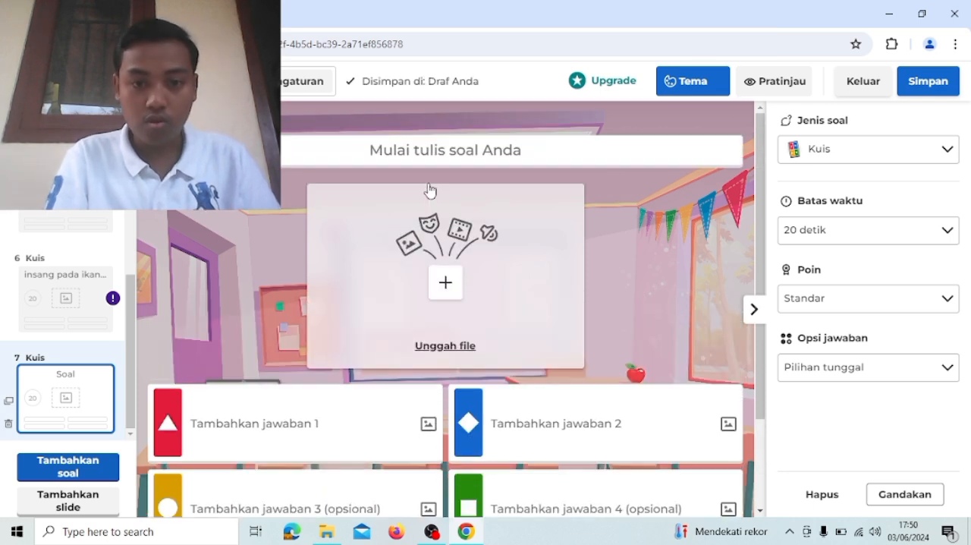
{"action": "left_click", "coordinate": [408, 151]}
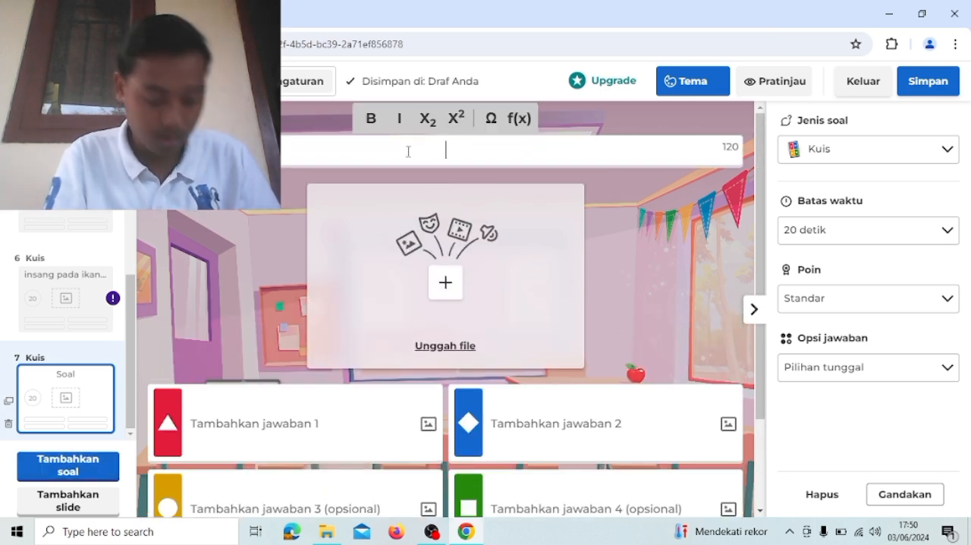
{"action": "type", "text": "tum"}
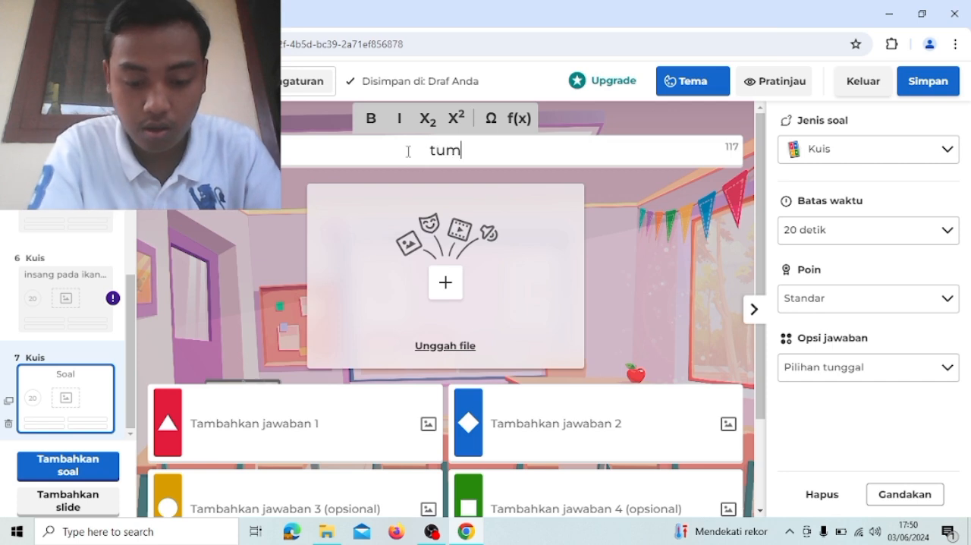
{"action": "type", "text": "buhan yan"}
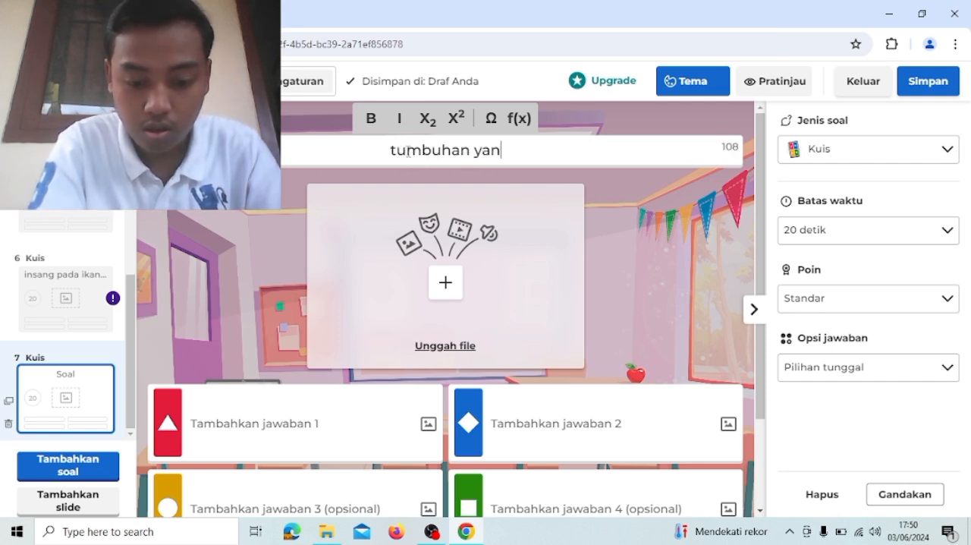
{"action": "type", "text": "g hidupnya "}
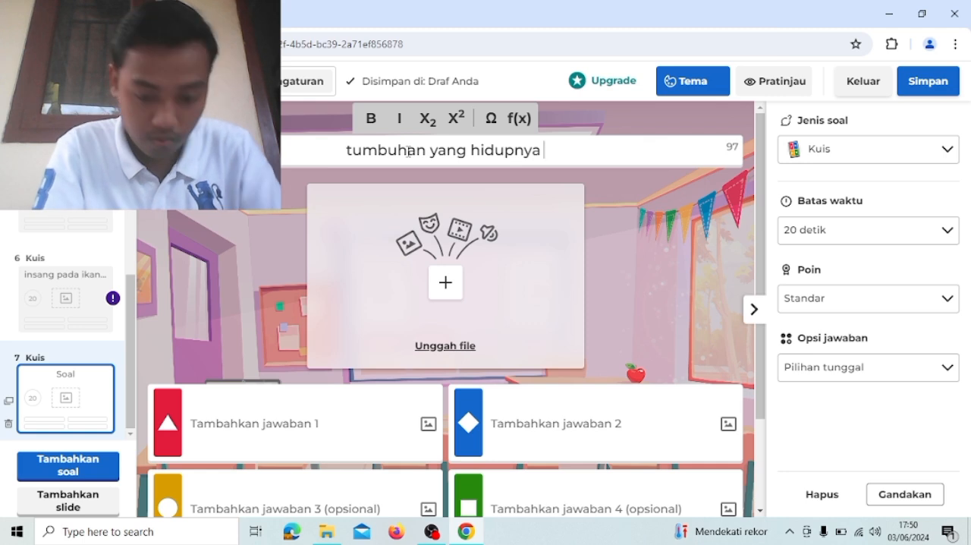
{"action": "type", "text": "menempelk"}
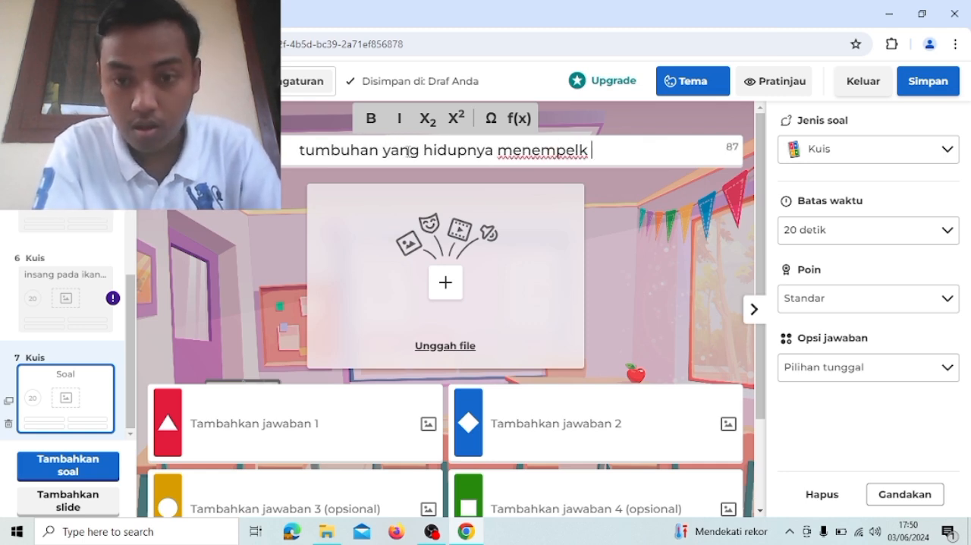
{"action": "key", "text": "BackSpace"}
{"action": "key", "text": "BackSpace"}
{"action": "type", "text": "pada "}
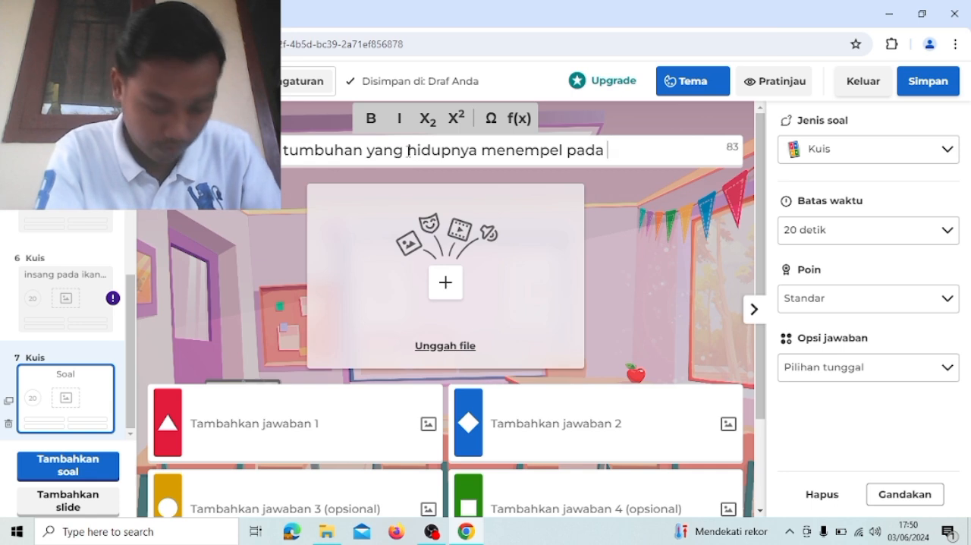
{"action": "type", "text": "tumbuhan lain"}
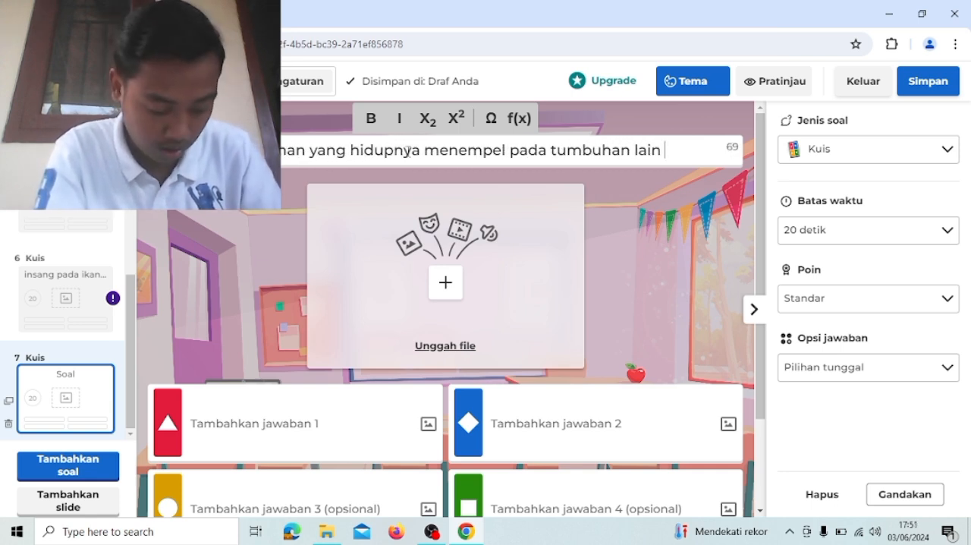
{"action": "type", "text": " ad"}
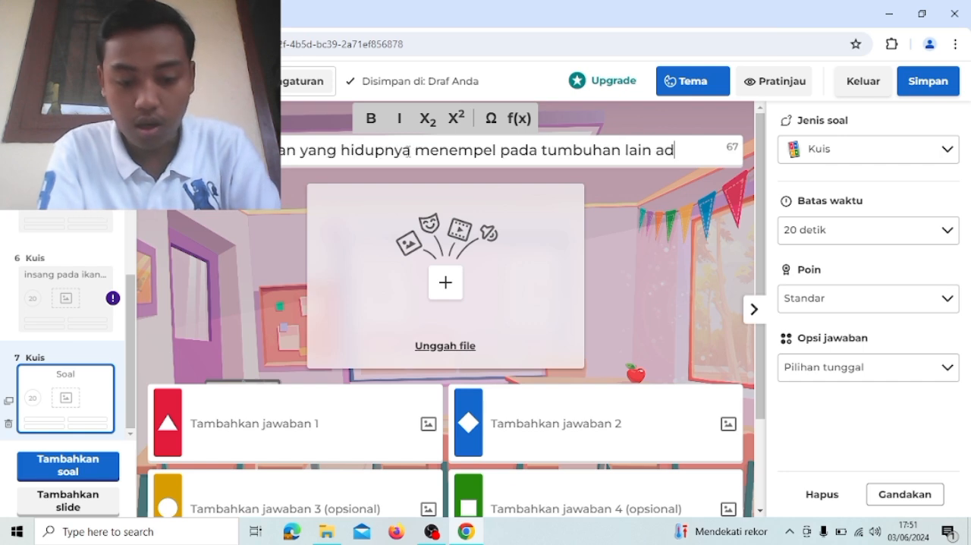
{"action": "type", "text": "alah..."}
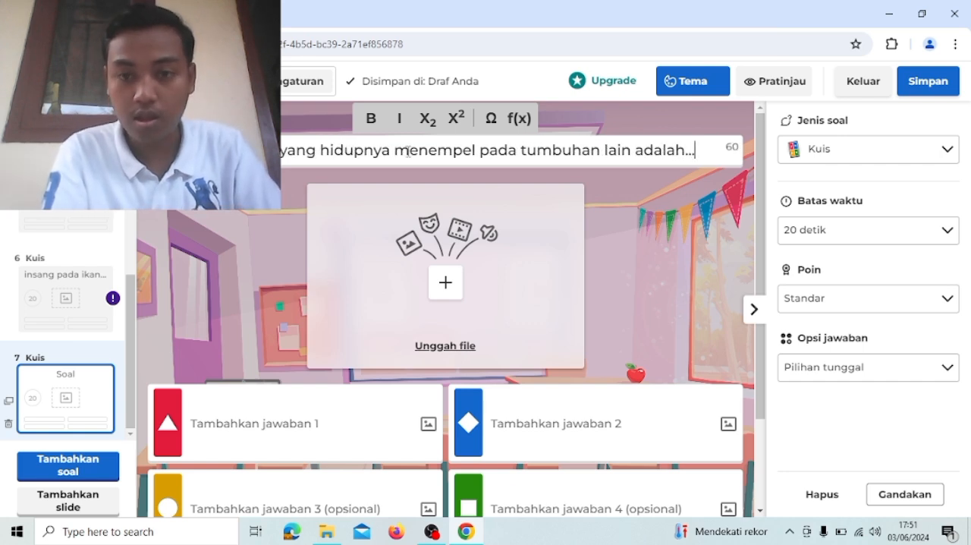
- Fill in the seventh question's first two answers as pisang and benalu
{"action": "scroll", "coordinate": [408, 151], "scroll_direction": "down", "scroll_amount": 2}
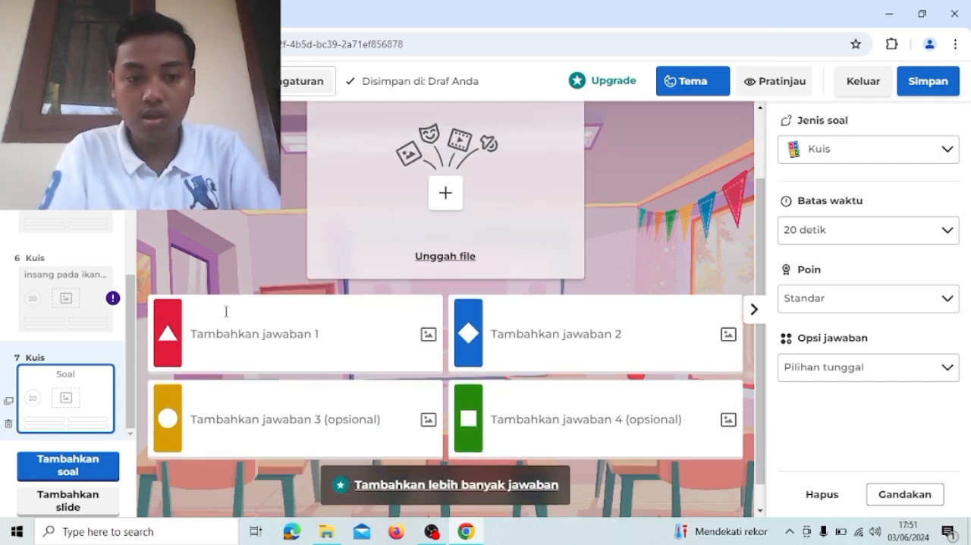
{"action": "left_click", "coordinate": [231, 318]}
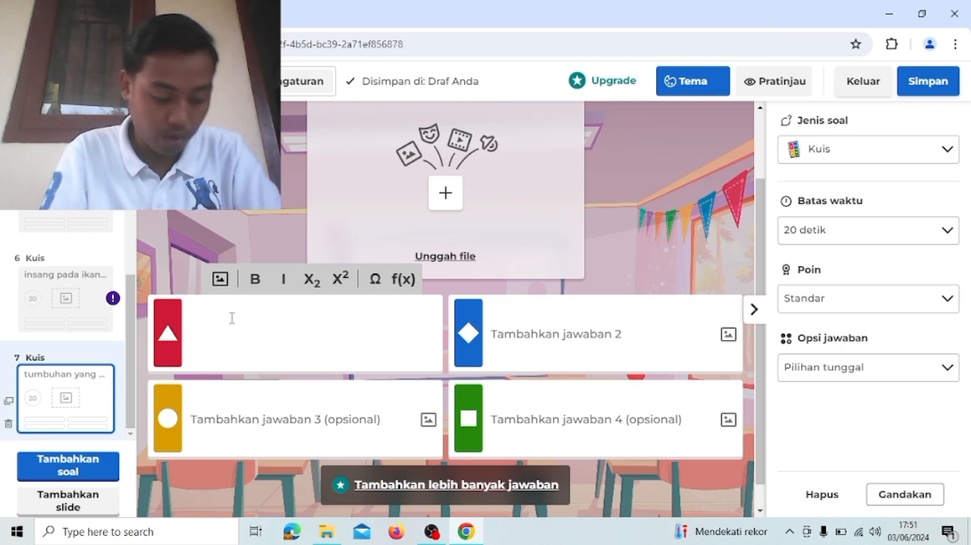
{"action": "type", "text": "pisan"}
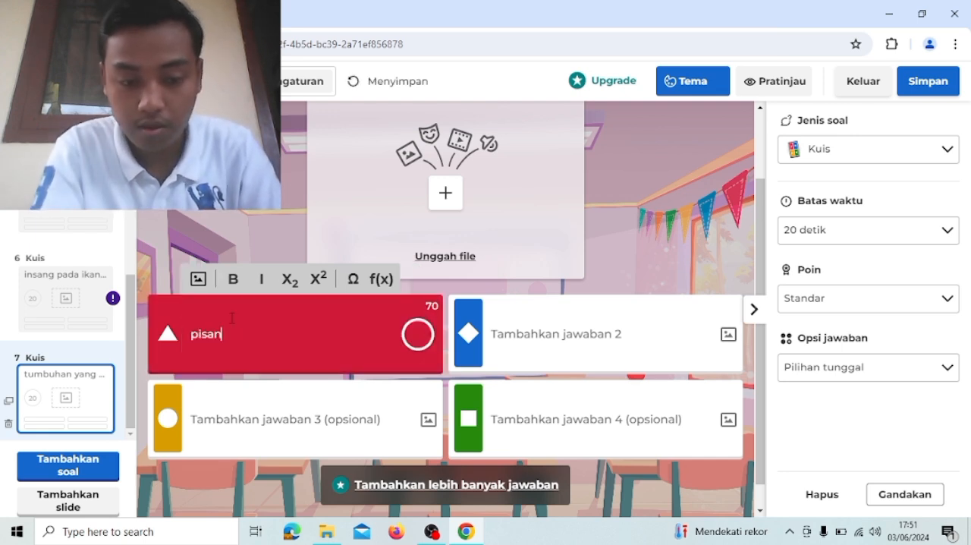
{"action": "type", "text": "g"}
{"action": "left_click", "coordinate": [562, 341]}
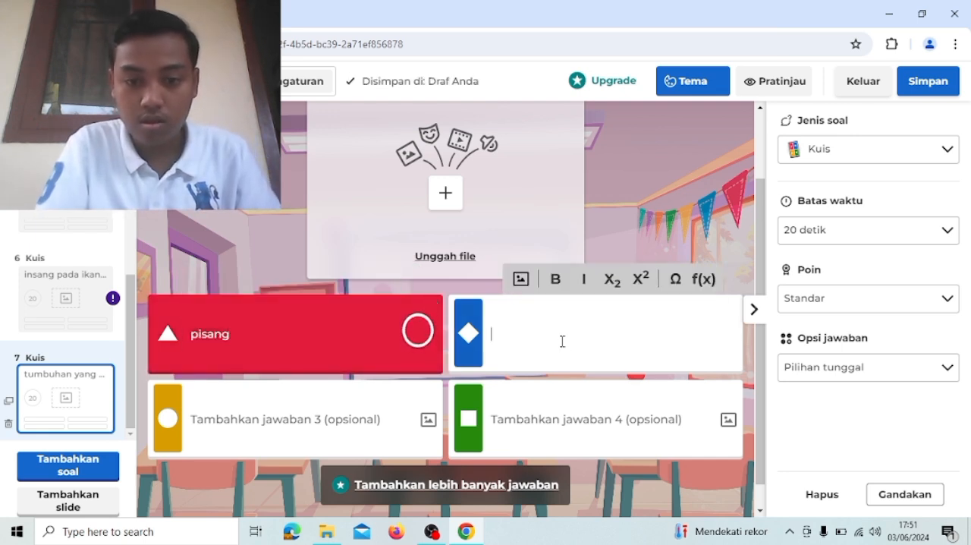
{"action": "type", "text": "b"}
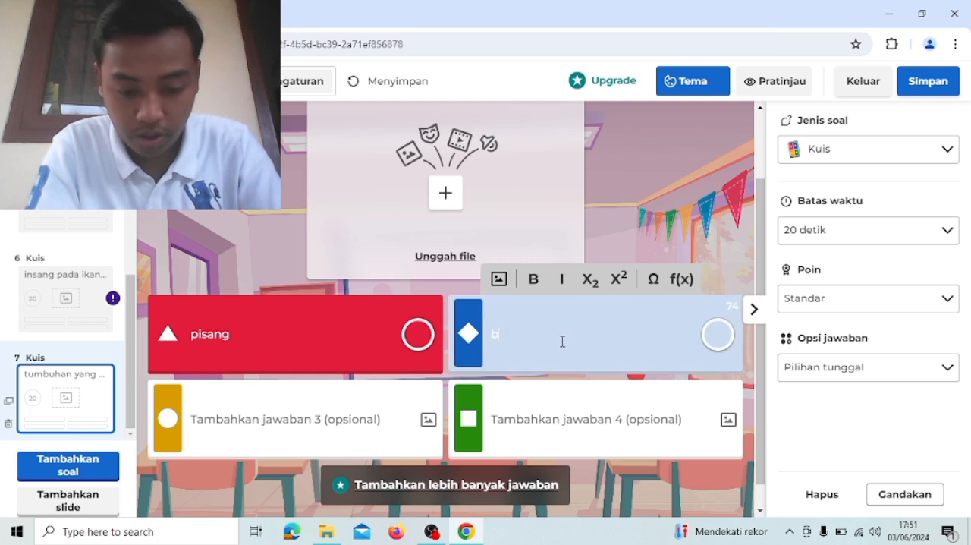
{"action": "type", "text": "enala"}
{"action": "key", "text": "BackSpace"}
{"action": "type", "text": "u"}
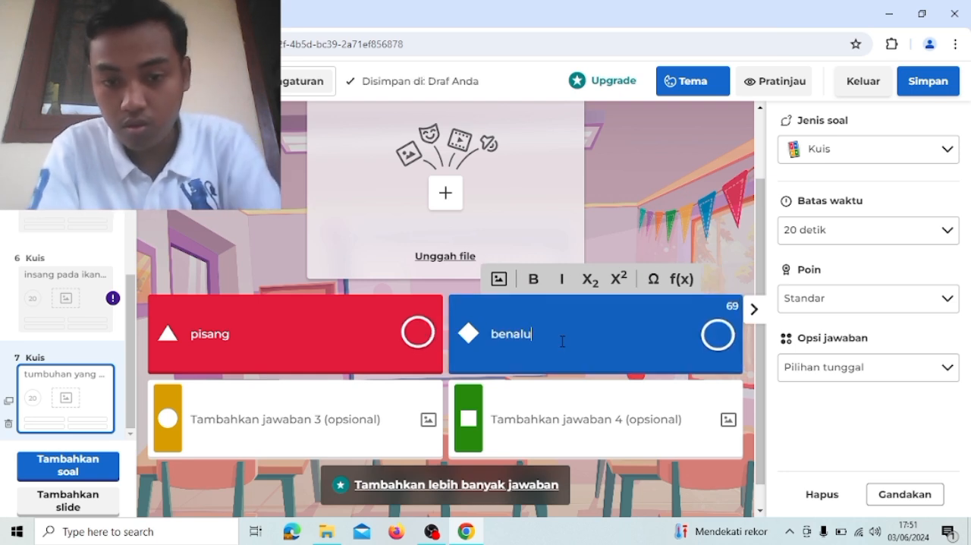
- Fill in the seventh question's third and fourth answers as mangga and rambutan
{"action": "left_click", "coordinate": [372, 419]}
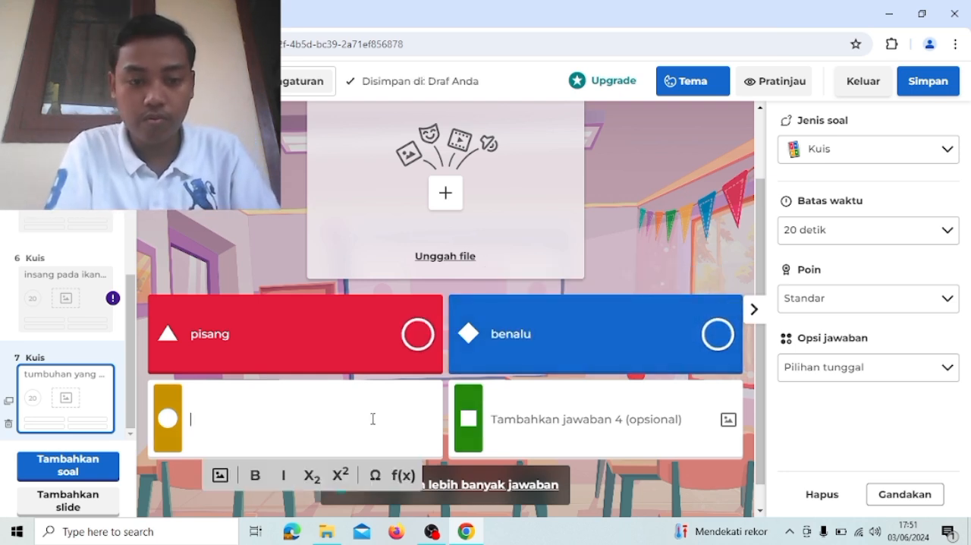
{"action": "type", "text": "mangga"}
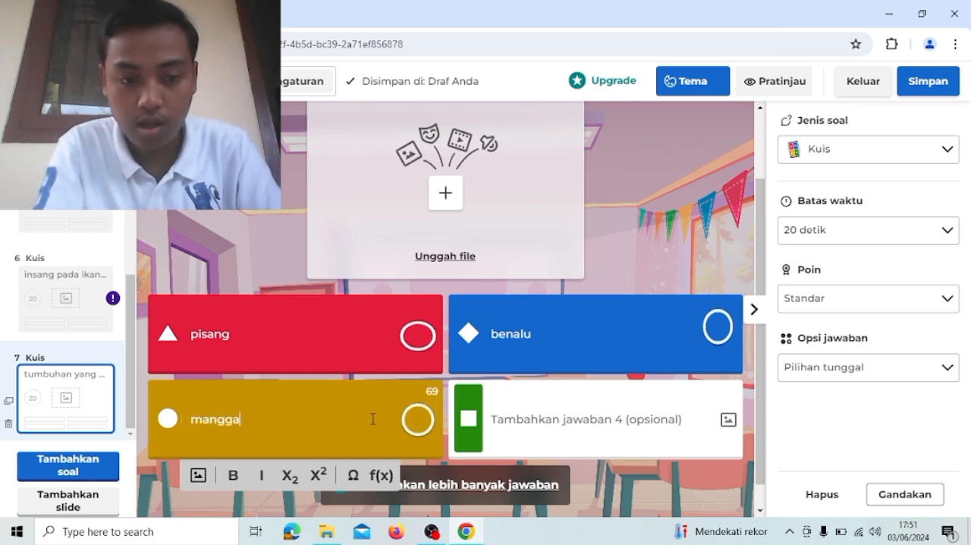
{"action": "left_click", "coordinate": [631, 431]}
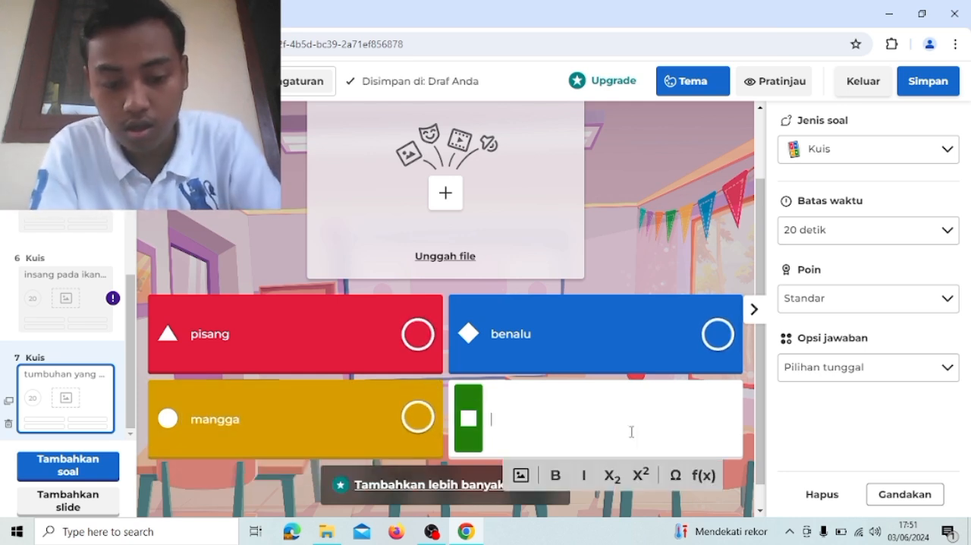
{"action": "type", "text": "rambutan"}
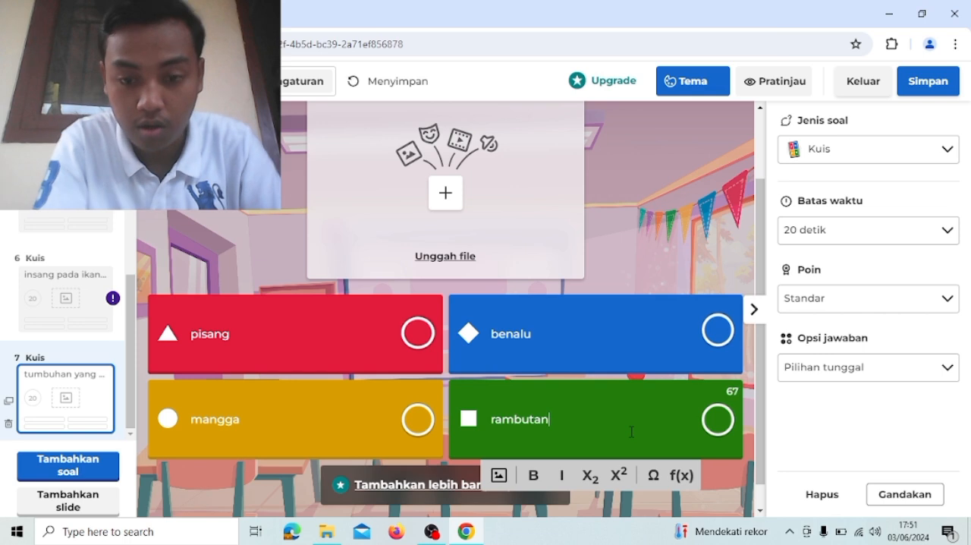
- Add an eighth question of the Kuis type to the quiz
{"action": "scroll", "coordinate": [632, 434], "scroll_direction": "down", "scroll_amount": 1}
{"action": "scroll", "coordinate": [631, 436], "scroll_direction": "up", "scroll_amount": 3}
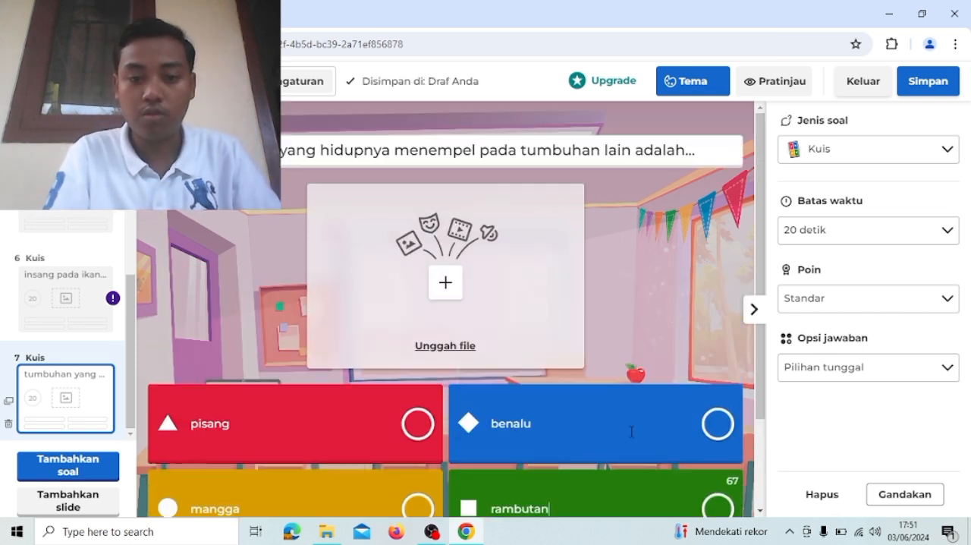
{"action": "scroll", "coordinate": [631, 431], "scroll_direction": "down", "scroll_amount": 2}
{"action": "scroll", "coordinate": [631, 432], "scroll_direction": "down", "scroll_amount": 2}
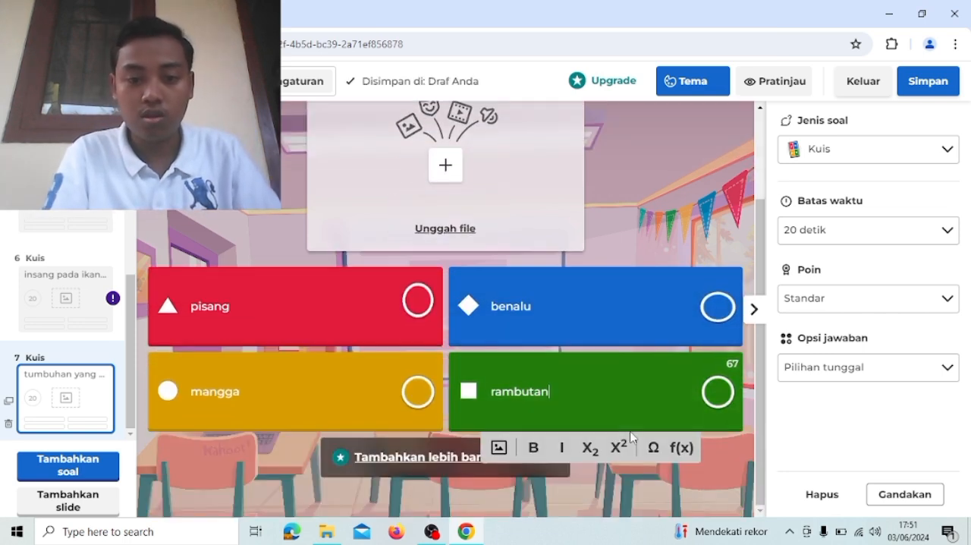
{"action": "left_click", "coordinate": [68, 468]}
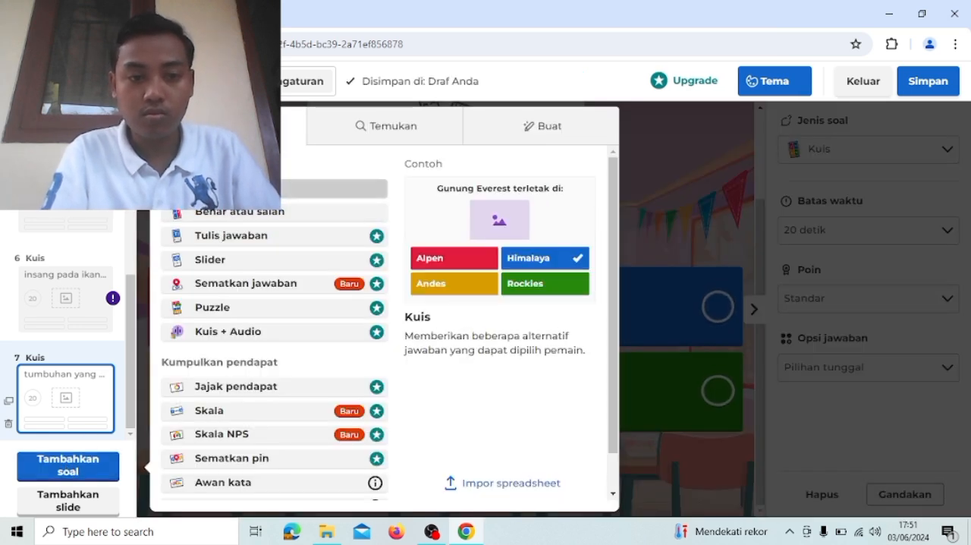
{"action": "left_click", "coordinate": [258, 188]}
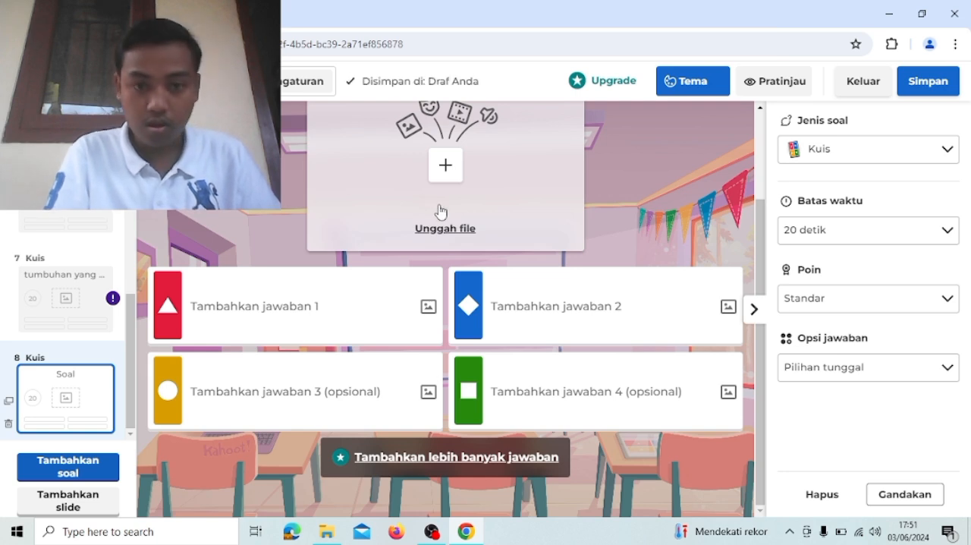
- Enter the eighth question's text as "tumbuhan yang hidup di air adalah...."
{"action": "scroll", "coordinate": [440, 211], "scroll_direction": "up", "scroll_amount": 2}
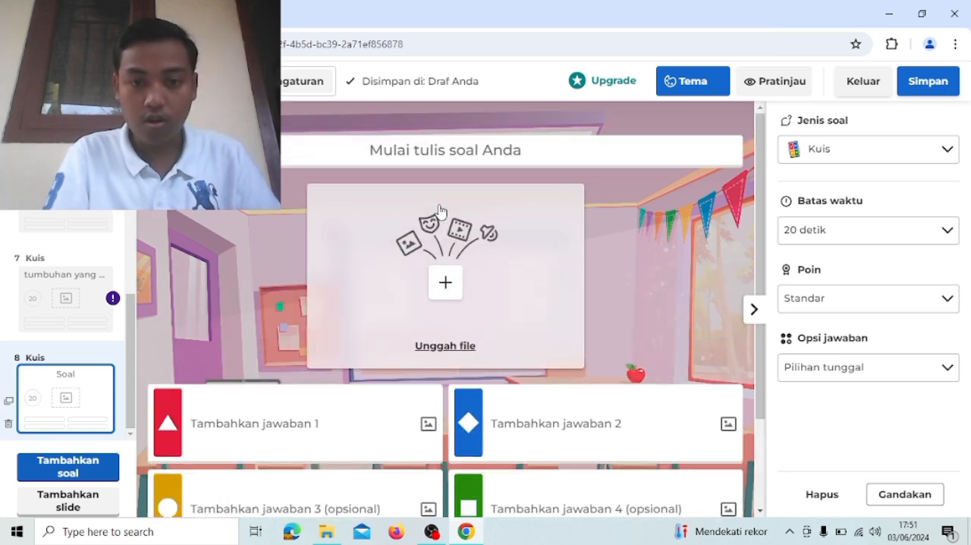
{"action": "left_click", "coordinate": [401, 150]}
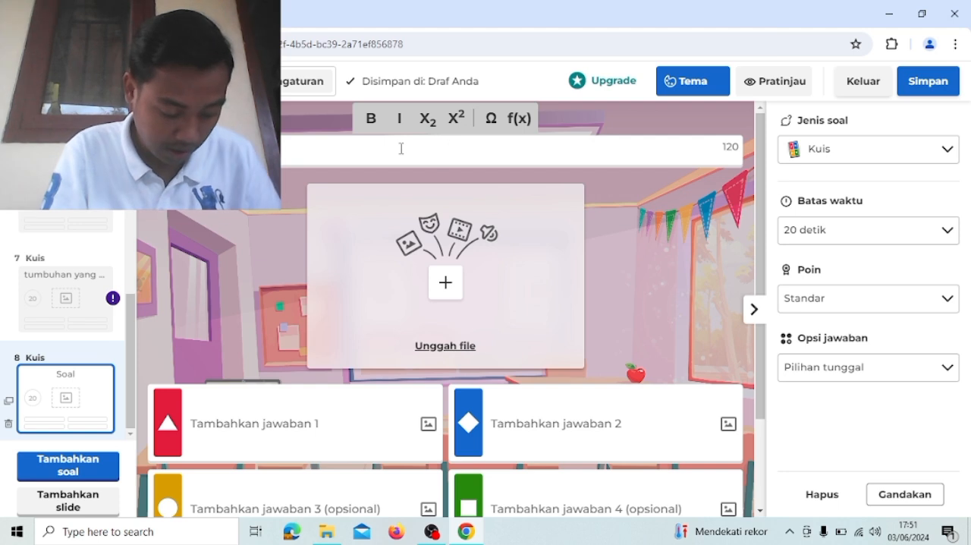
{"action": "type", "text": "tu"}
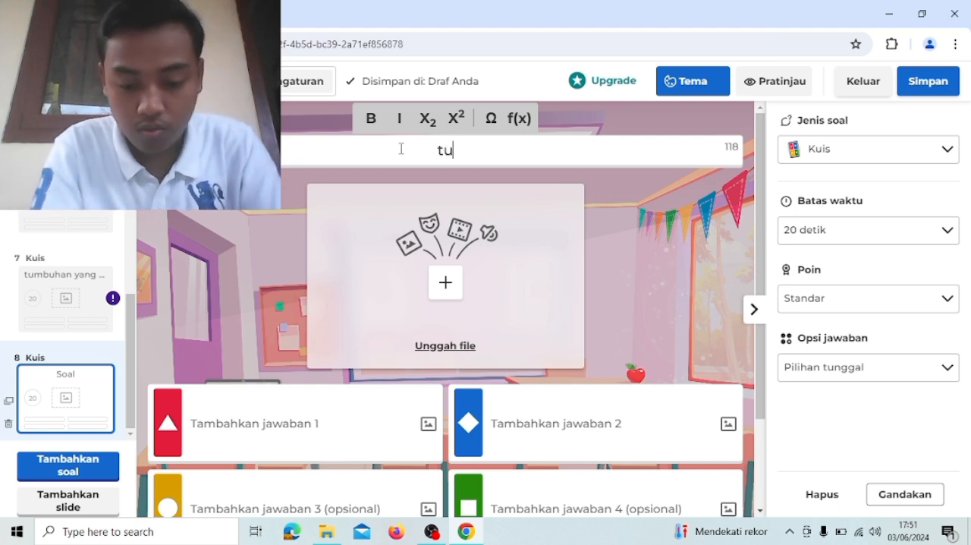
{"action": "type", "text": "mbuhan yang hidup di air adalah...."}
- Fill in the eighth question's first two answers as rumput and eceng gondok
{"action": "scroll", "coordinate": [303, 236], "scroll_direction": "down", "scroll_amount": 1}
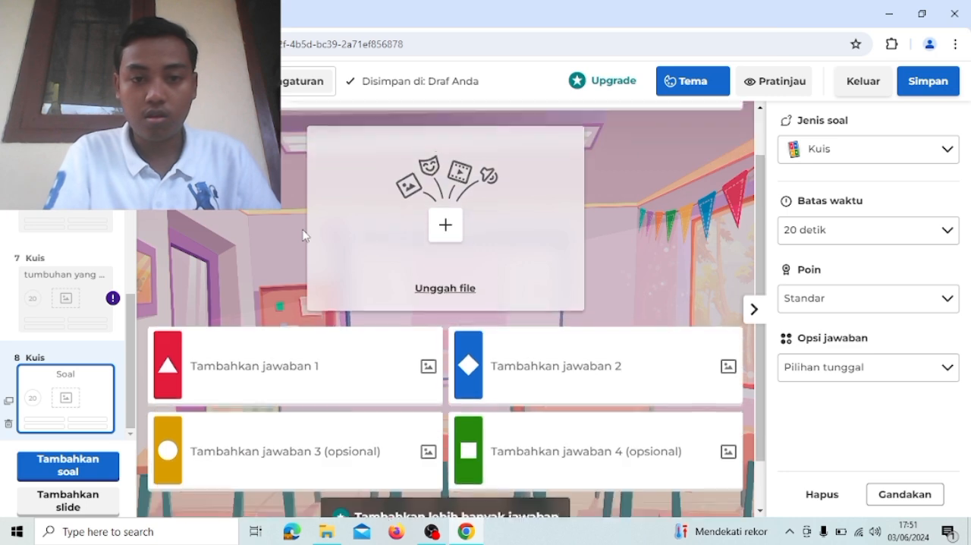
{"action": "left_click", "coordinate": [281, 346]}
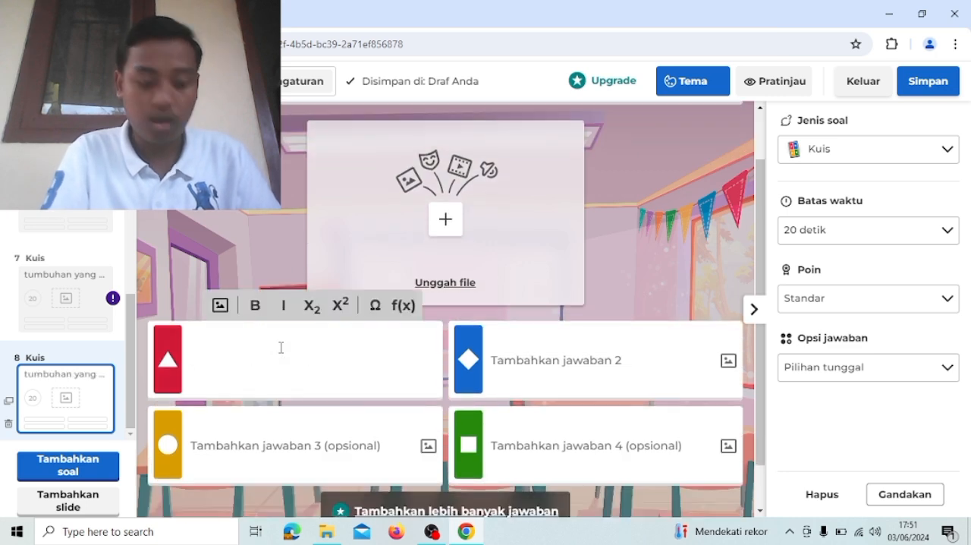
{"action": "type", "text": "rum"}
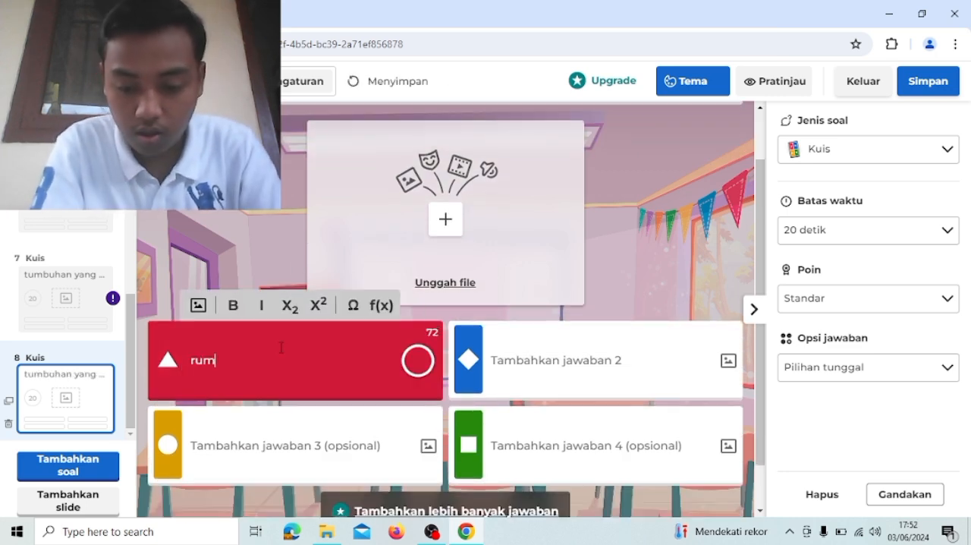
{"action": "type", "text": "put"}
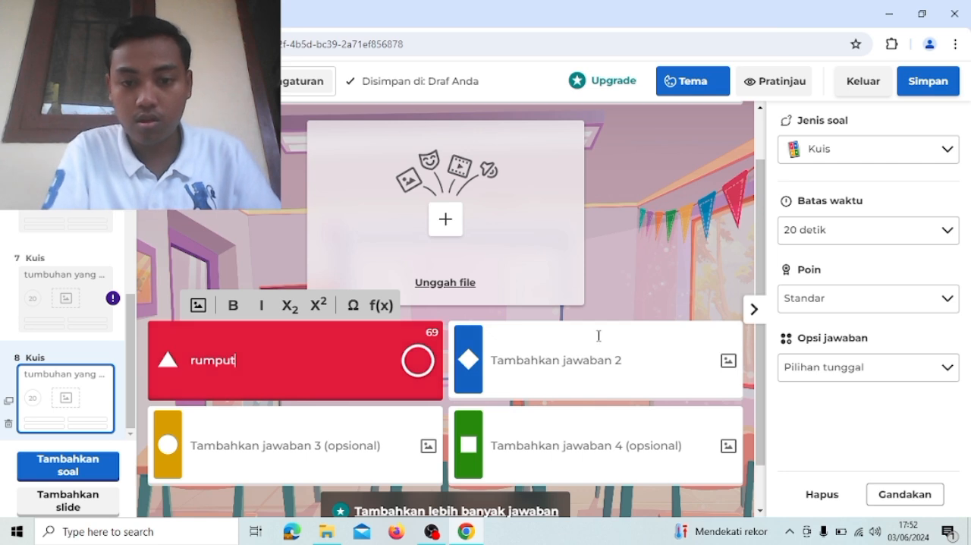
{"action": "left_click", "coordinate": [597, 347]}
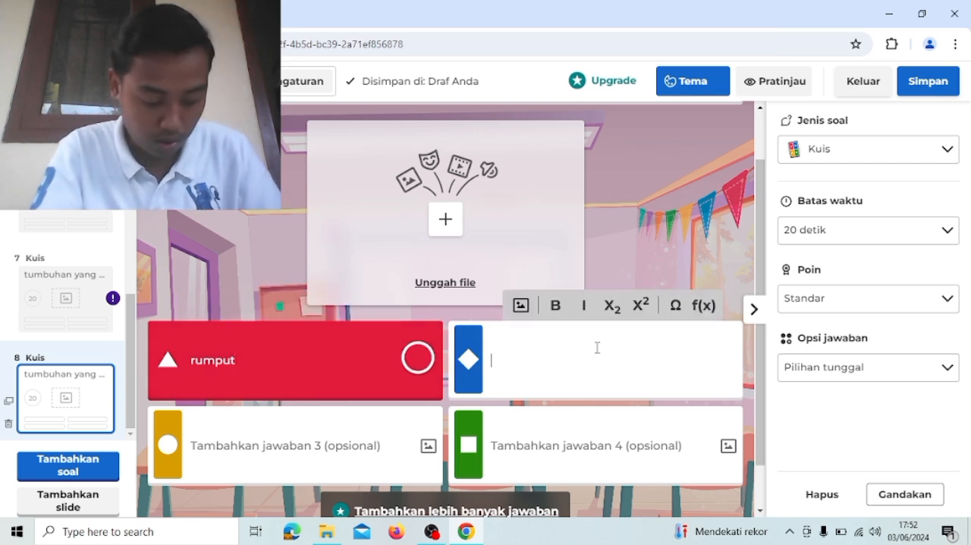
{"action": "type", "text": "e"}
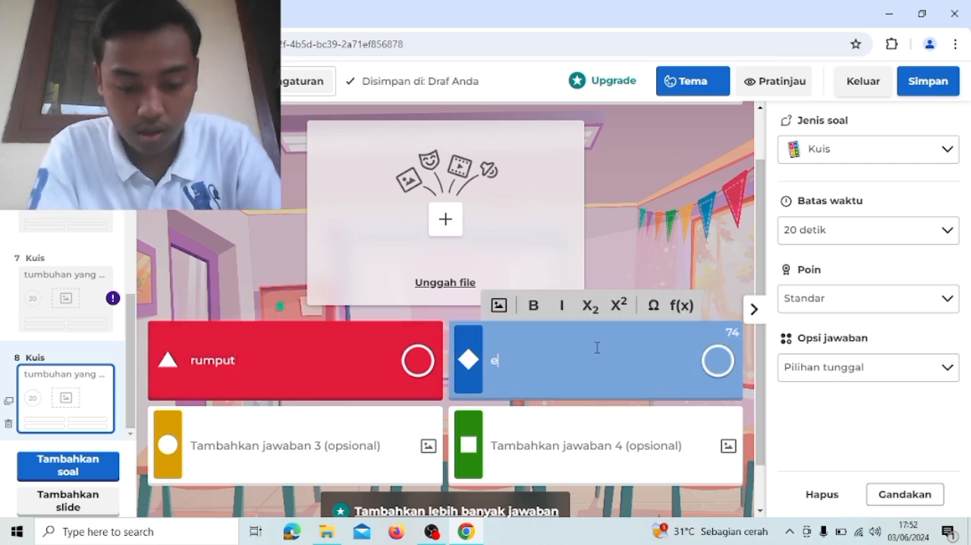
{"action": "type", "text": "ceng gondok"}
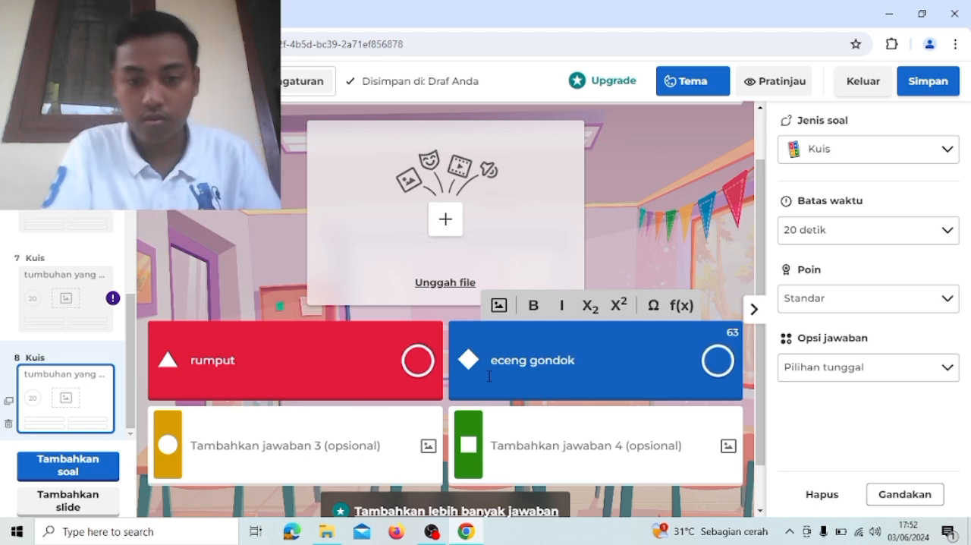
- Fill in the eighth question's third and fourth answers as jamur and mangga
{"action": "left_click", "coordinate": [292, 444]}
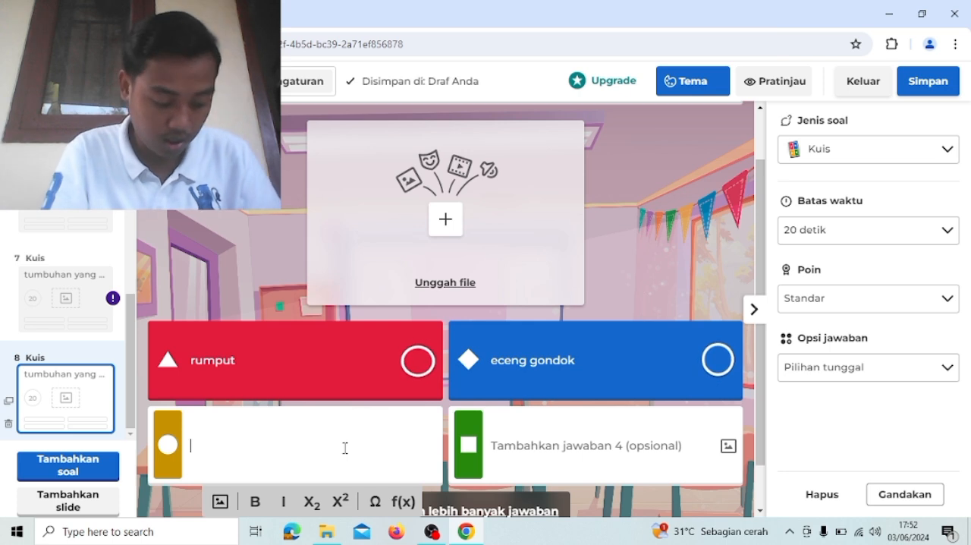
{"action": "type", "text": "jam"}
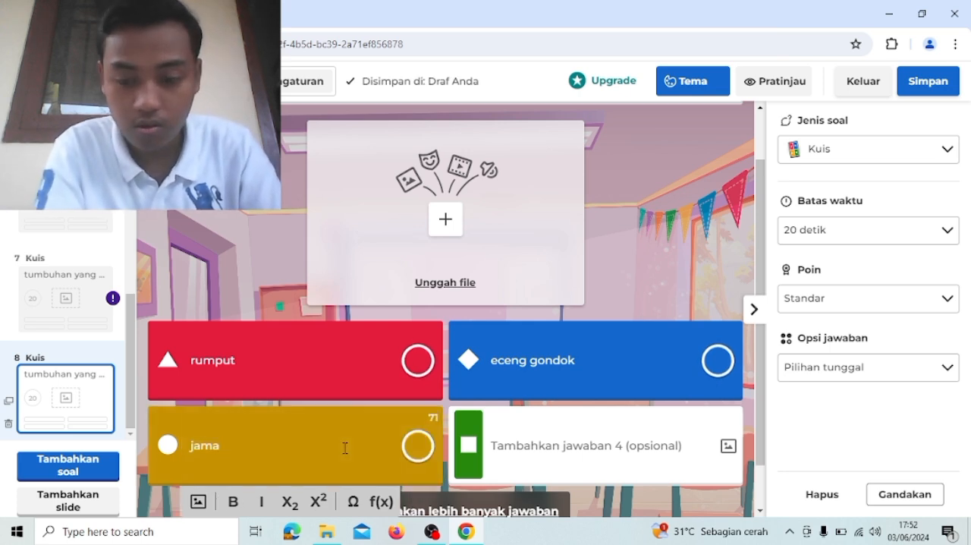
{"action": "type", "text": "ur"}
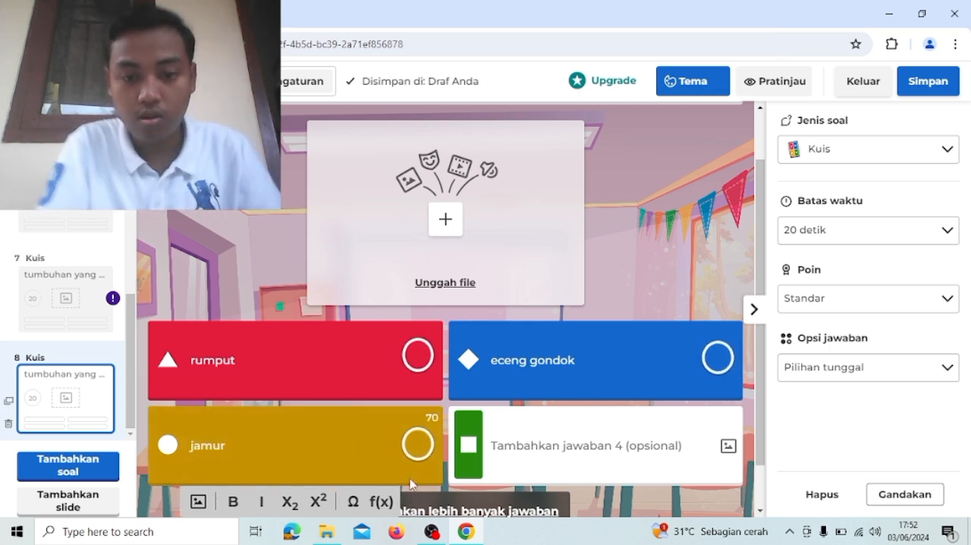
{"action": "left_click", "coordinate": [657, 453]}
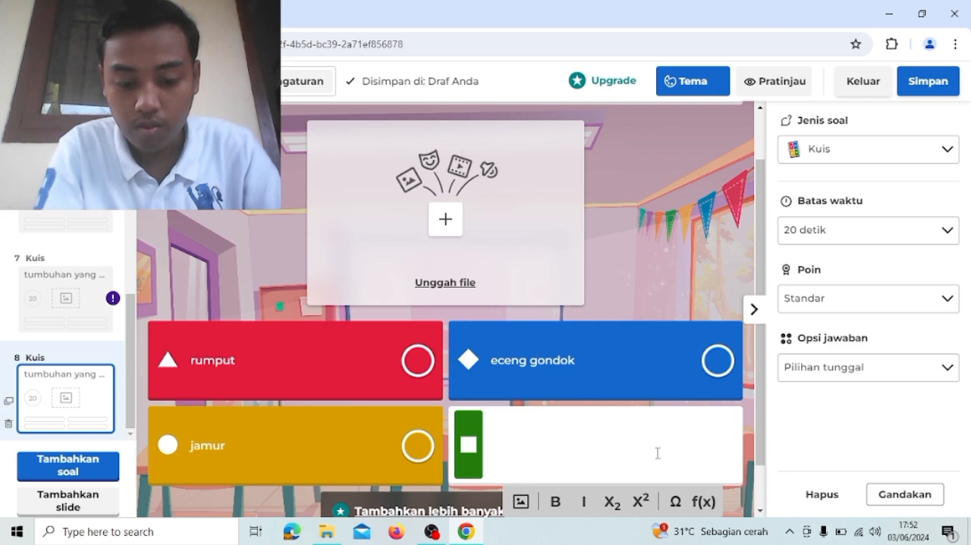
{"action": "type", "text": "mangga"}
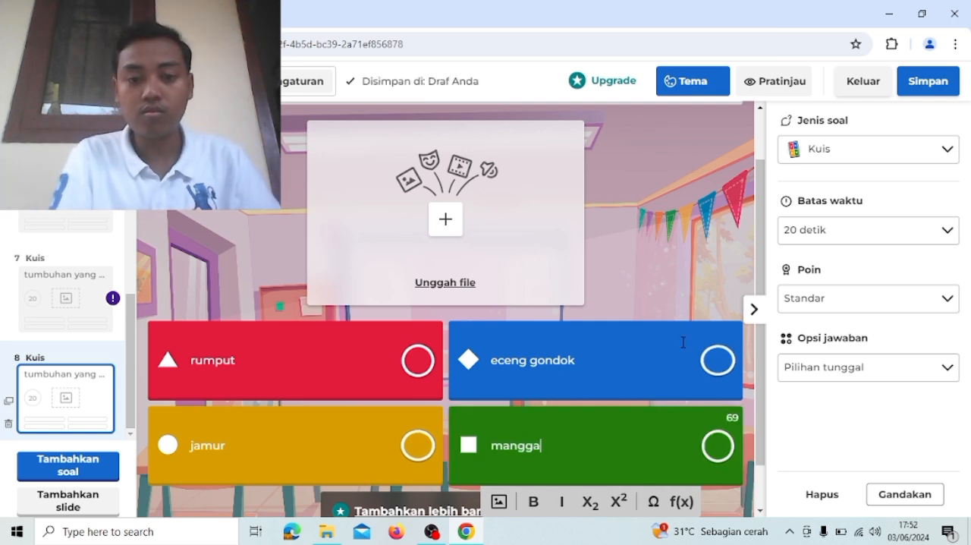
{"action": "left_click", "coordinate": [682, 307]}
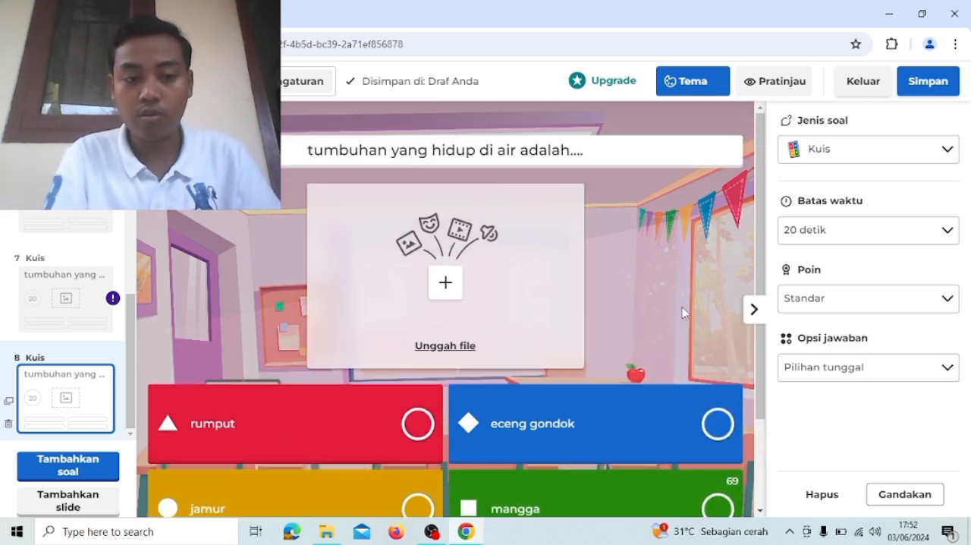
- Add a ninth question of the Kuis type to the quiz
{"action": "scroll", "coordinate": [682, 307], "scroll_direction": "down", "scroll_amount": 3}
{"action": "scroll", "coordinate": [685, 313], "scroll_direction": "up", "scroll_amount": 1}
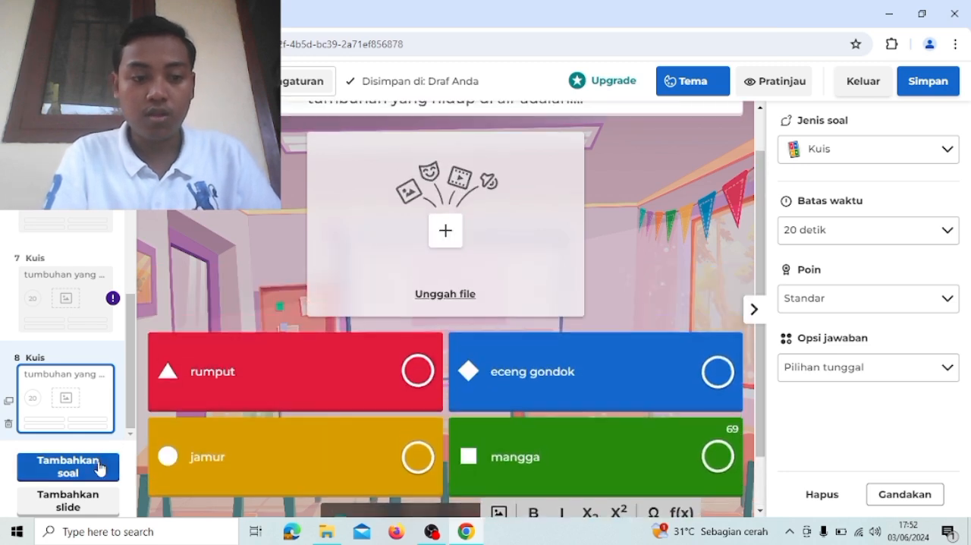
{"action": "left_click", "coordinate": [99, 468]}
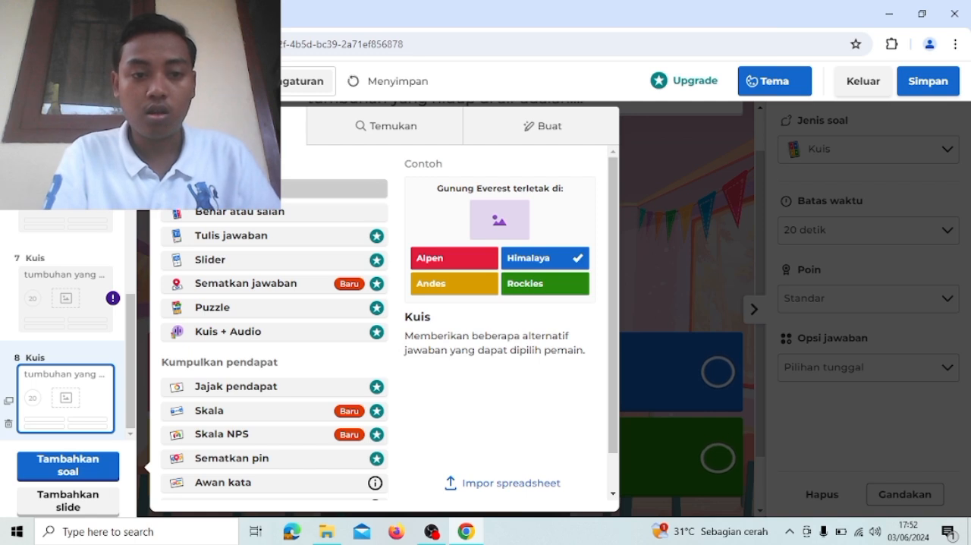
{"action": "left_click", "coordinate": [251, 188]}
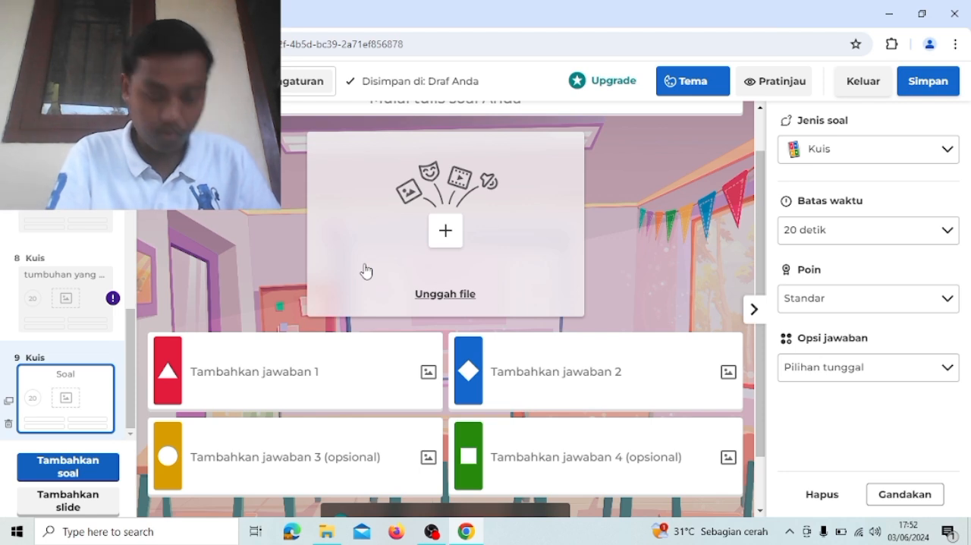
- Enter the ninth question's text as "air dituangkan dari botol kedalam teko. bentuk air akan menjadi seperti..."
{"action": "scroll", "coordinate": [436, 241], "scroll_direction": "up", "scroll_amount": 1}
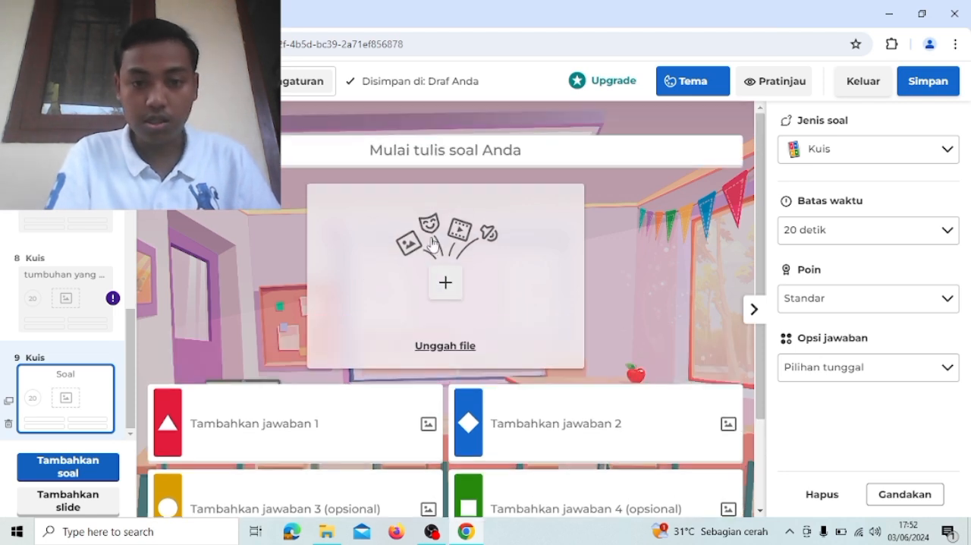
{"action": "left_click", "coordinate": [398, 154]}
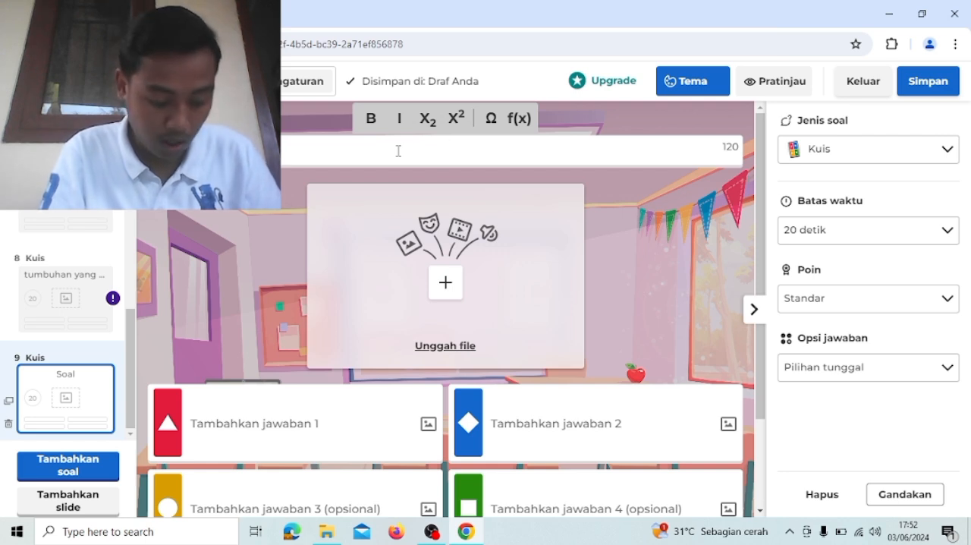
{"action": "type", "text": "air ditun"}
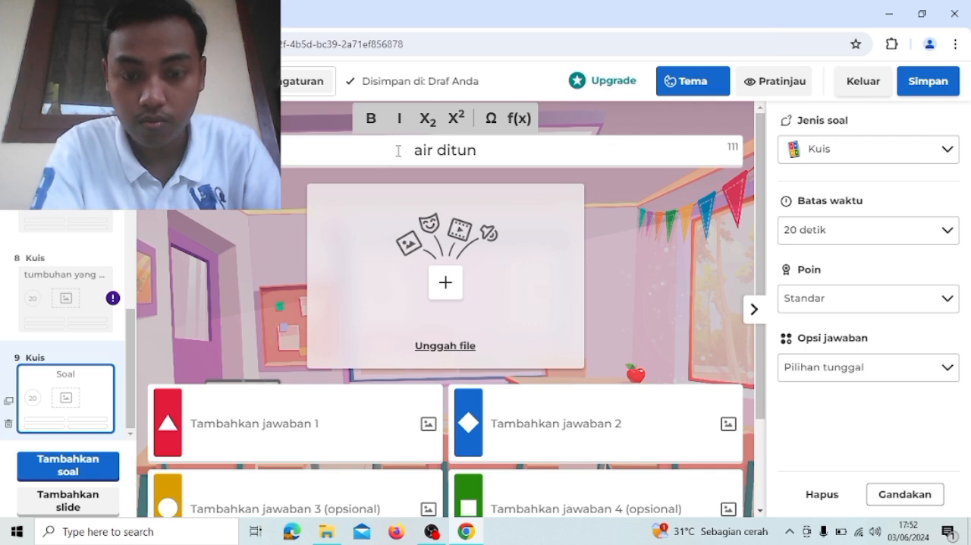
{"action": "key", "text": "BackSpace"}
{"action": "type", "text": "angkan"}
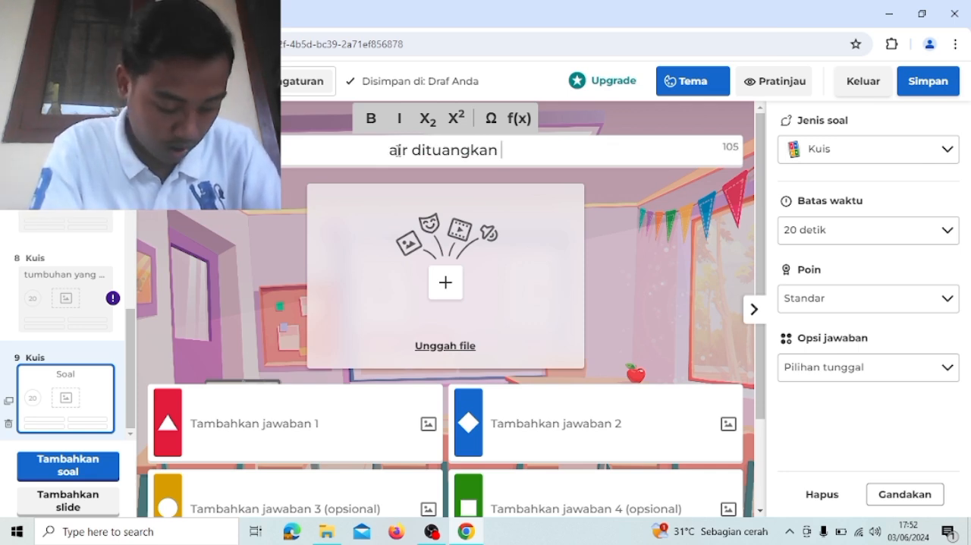
{"action": "type", "text": " dari b"}
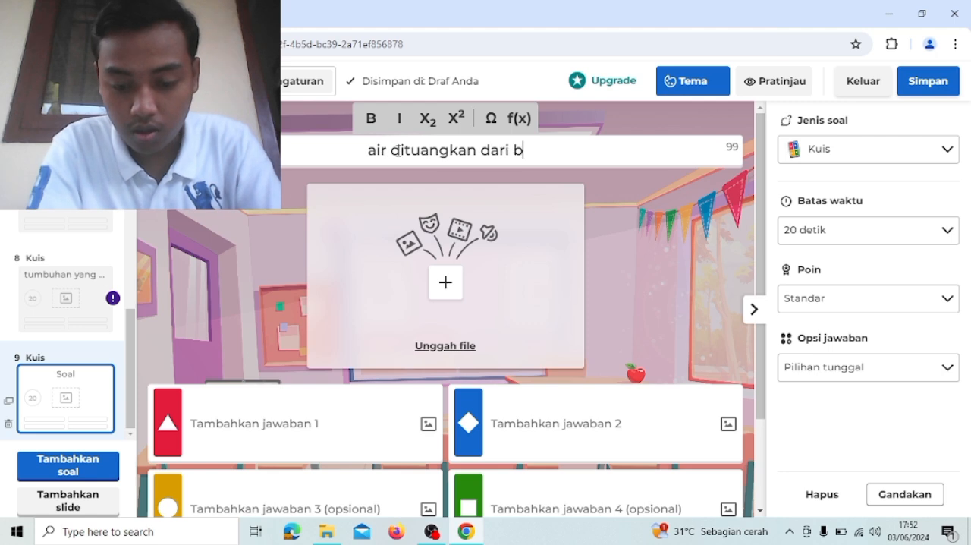
{"action": "type", "text": "otol "}
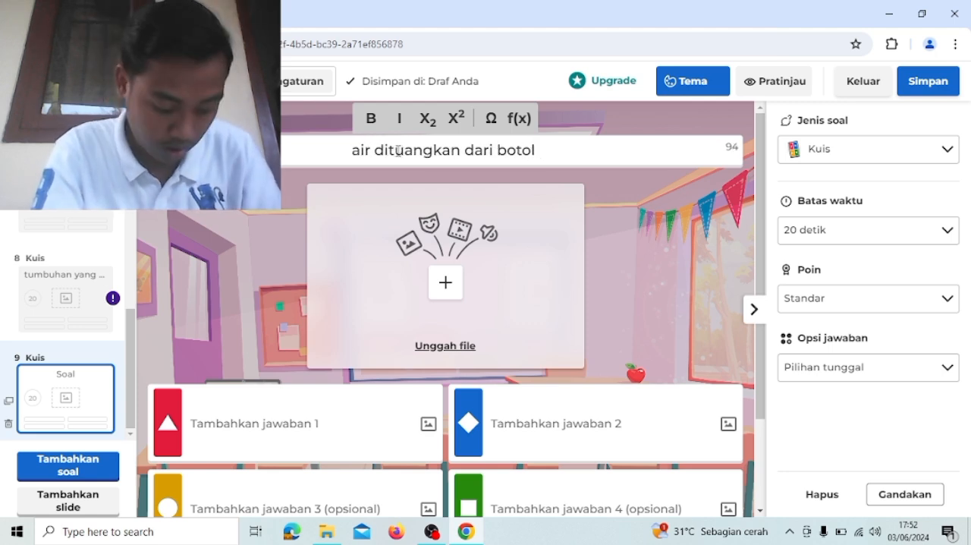
{"action": "type", "text": "kedalam "}
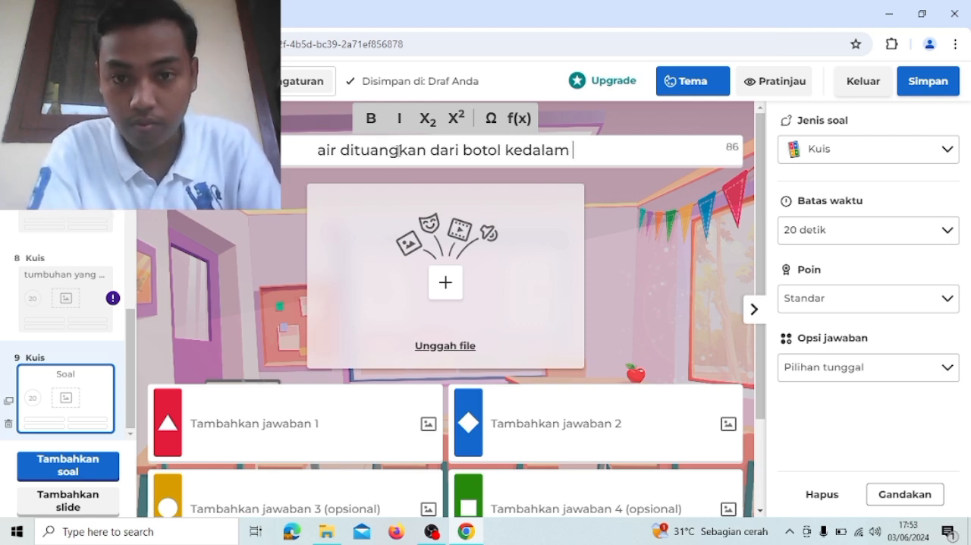
{"action": "type", "text": "teko."}
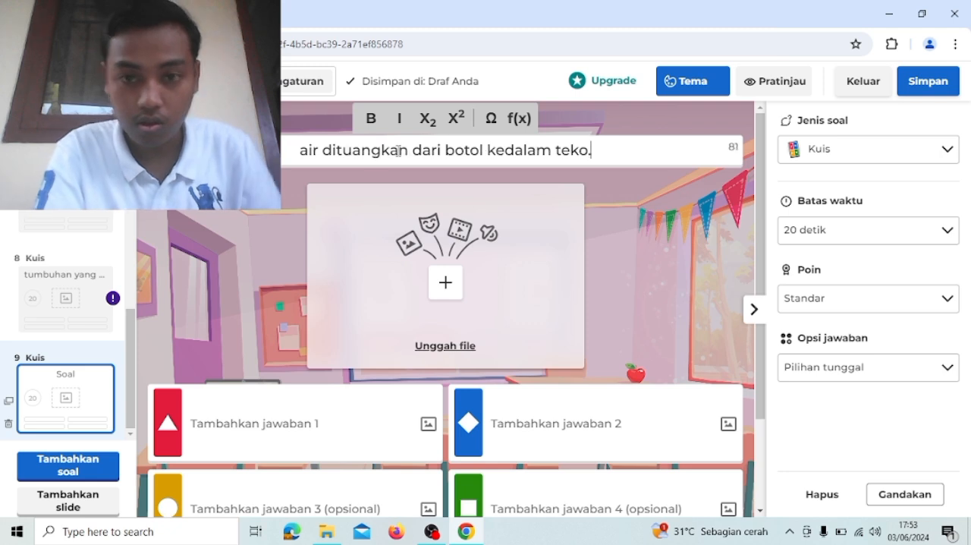
{"action": "type", "text": " ben"}
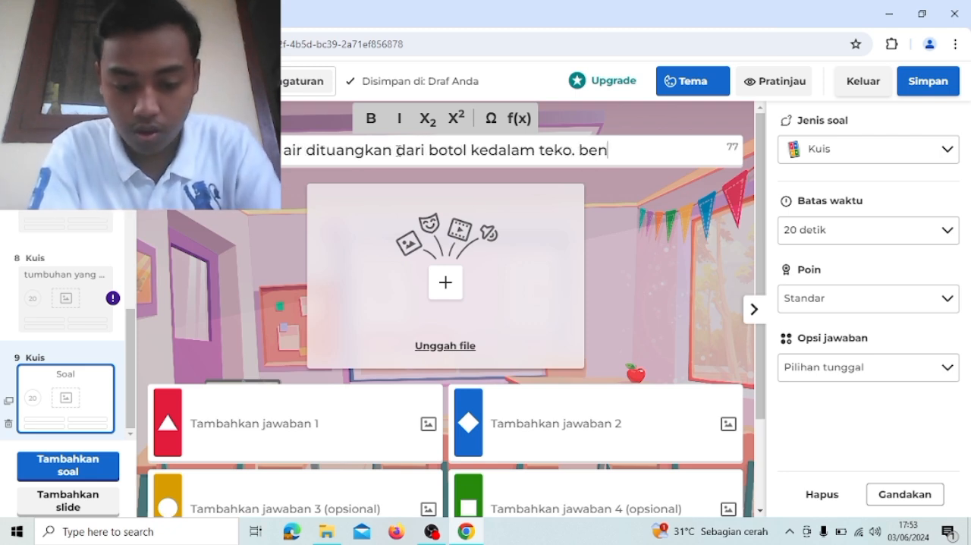
{"action": "type", "text": "tuk air "}
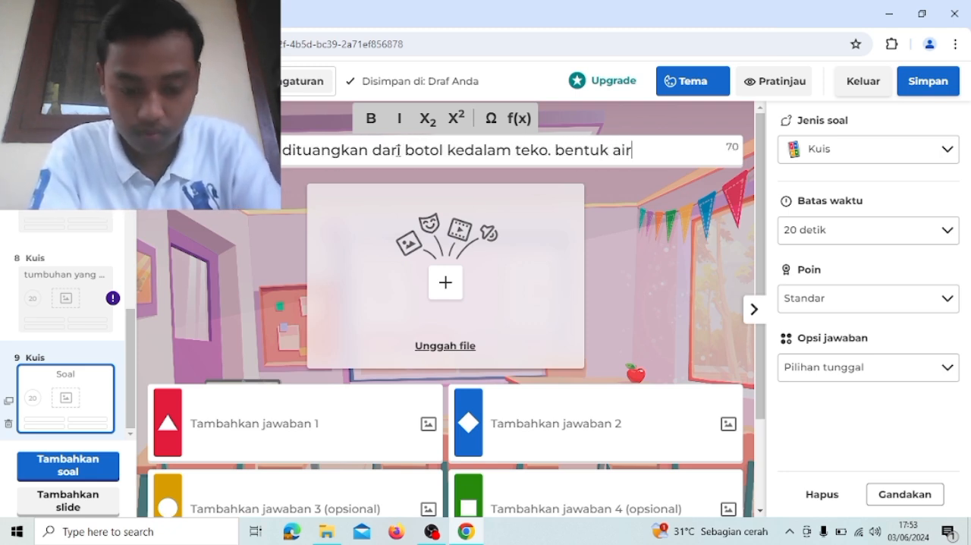
{"action": "type", "text": "akan"}
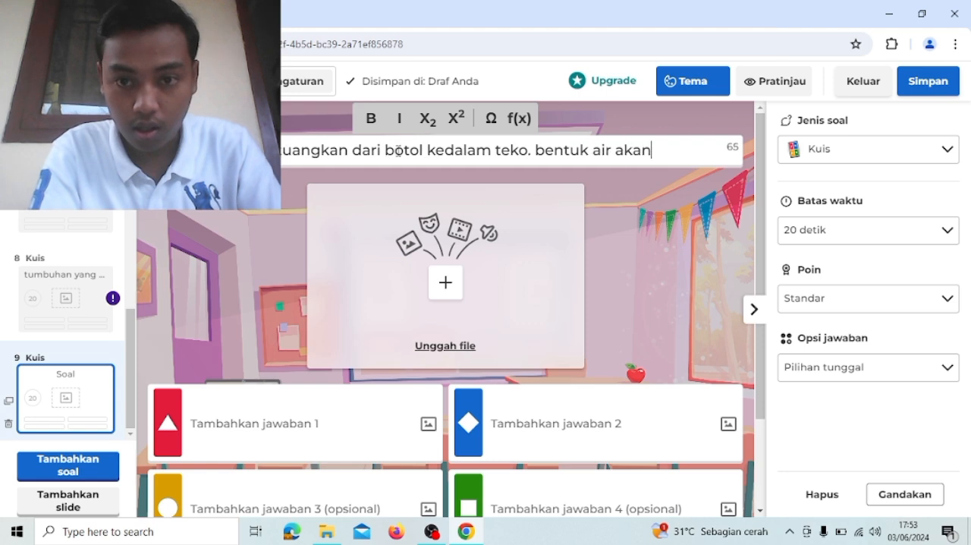
{"action": "type", "text": " menjadi "}
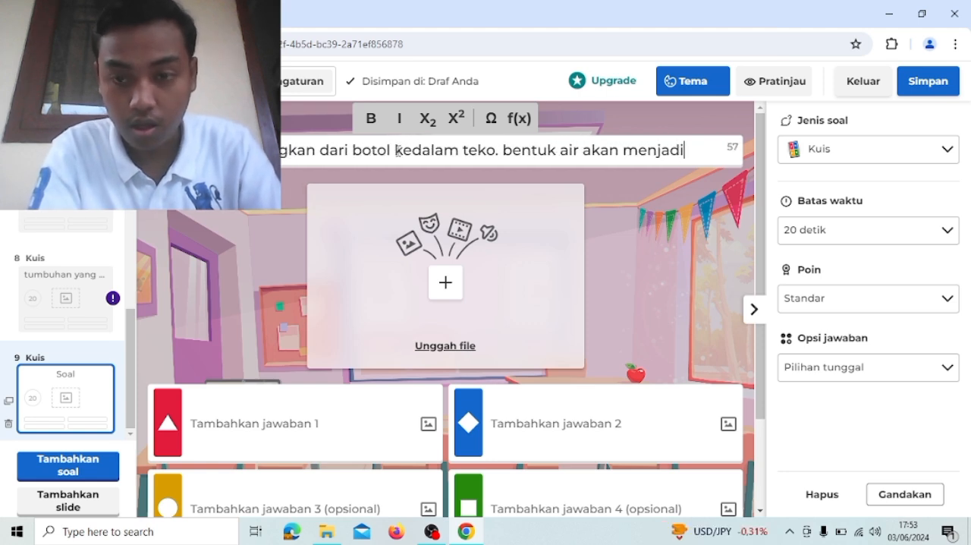
{"action": "type", "text": "sepe"}
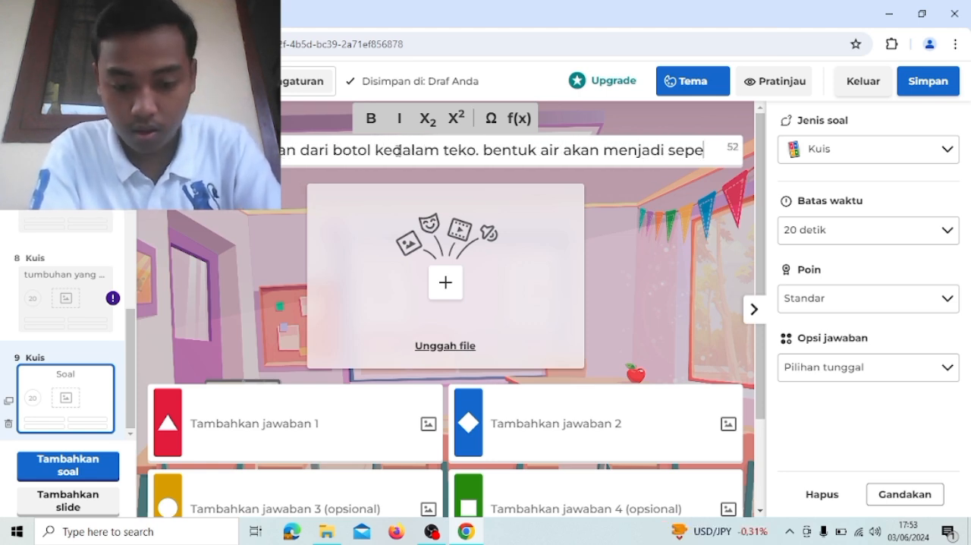
{"action": "type", "text": "rti..."}
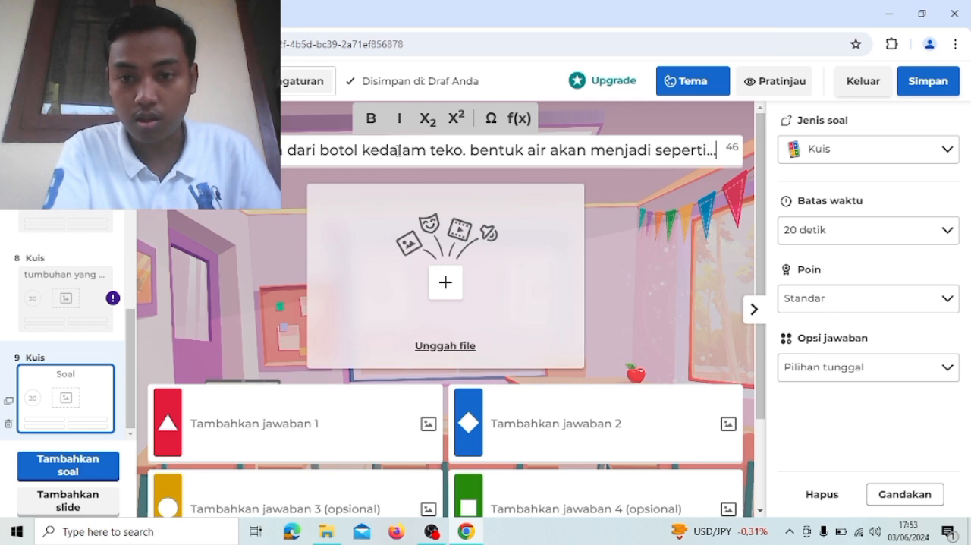
- Fill in the ninth question's first two answers as botol and teko
{"action": "scroll", "coordinate": [317, 198], "scroll_direction": "down", "scroll_amount": 1}
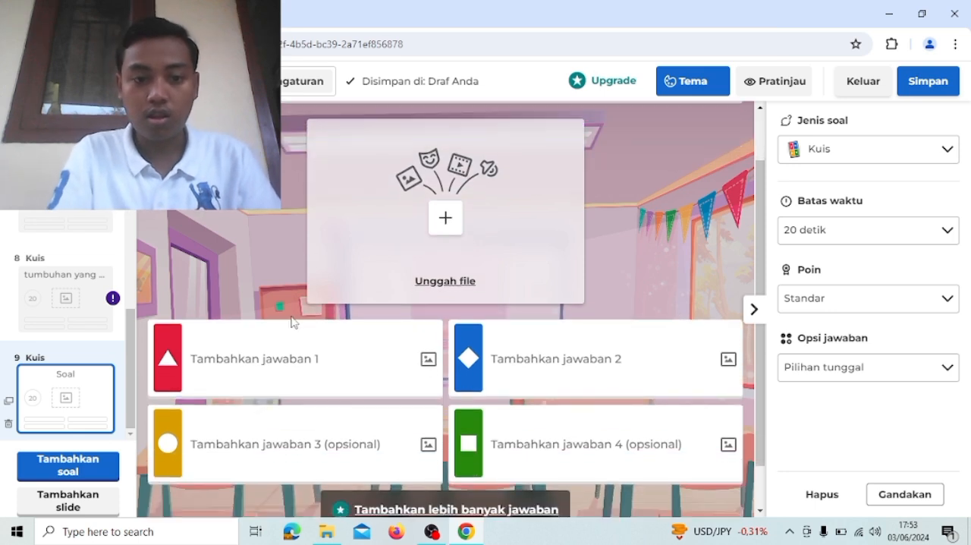
{"action": "left_click", "coordinate": [282, 357]}
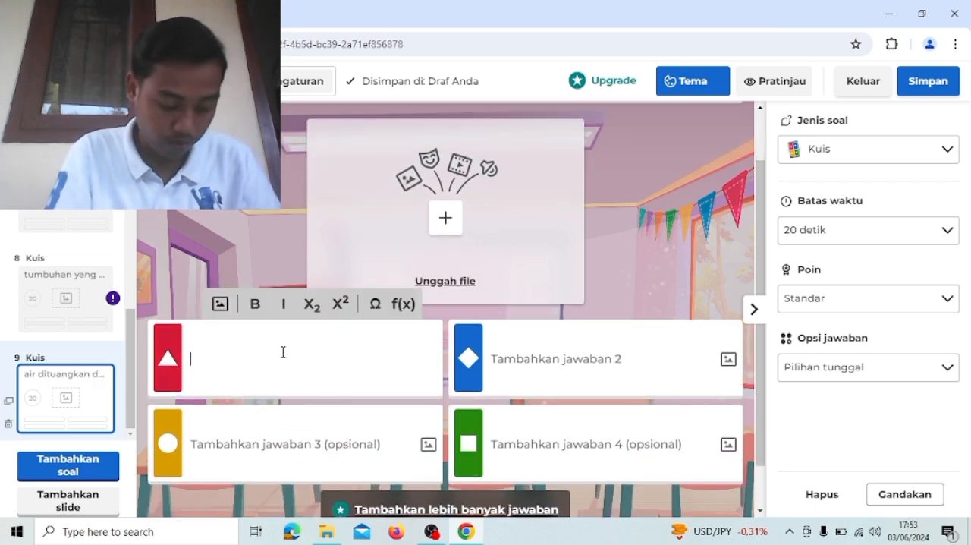
{"action": "type", "text": "botol"}
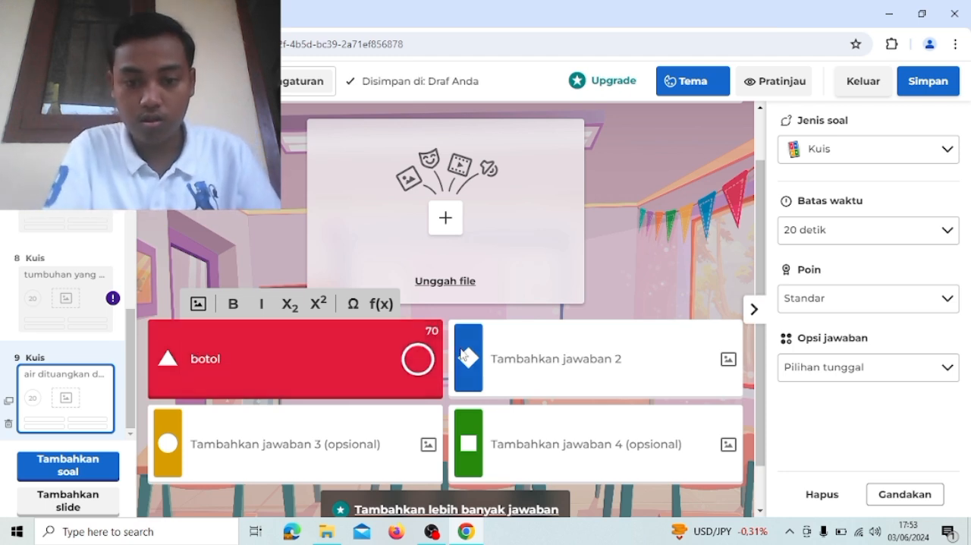
{"action": "left_click", "coordinate": [518, 360]}
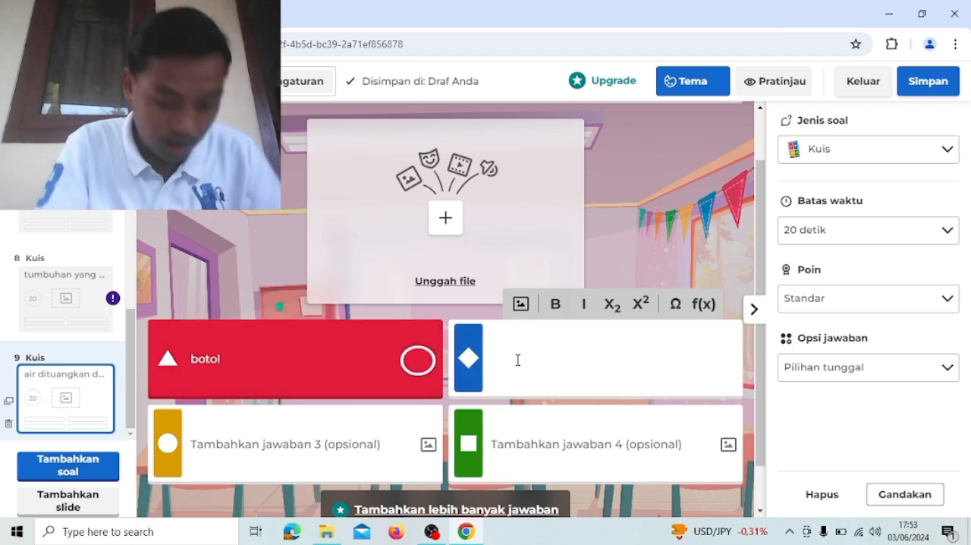
{"action": "type", "text": "teko"}
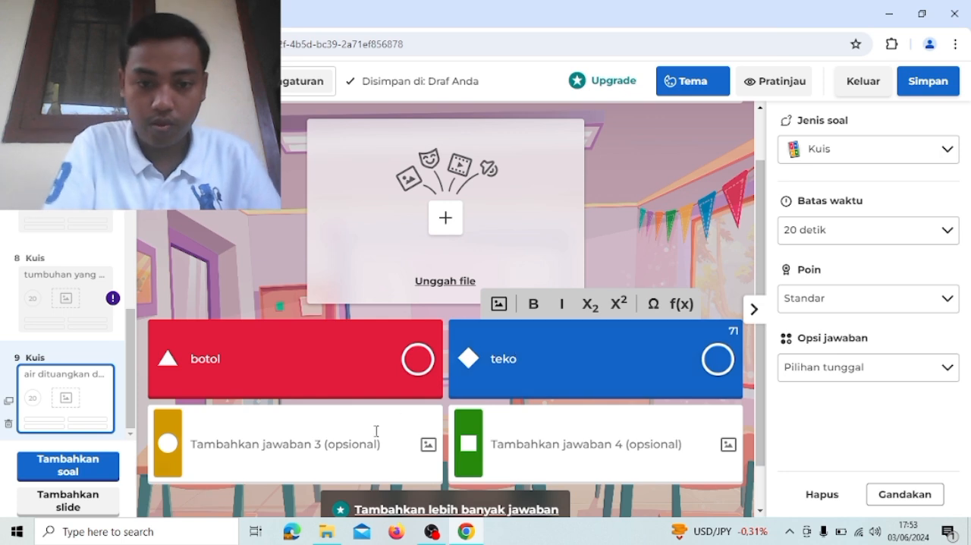
- Fill in the ninth question's third and fourth answers as gelas and ember
{"action": "left_click", "coordinate": [373, 431]}
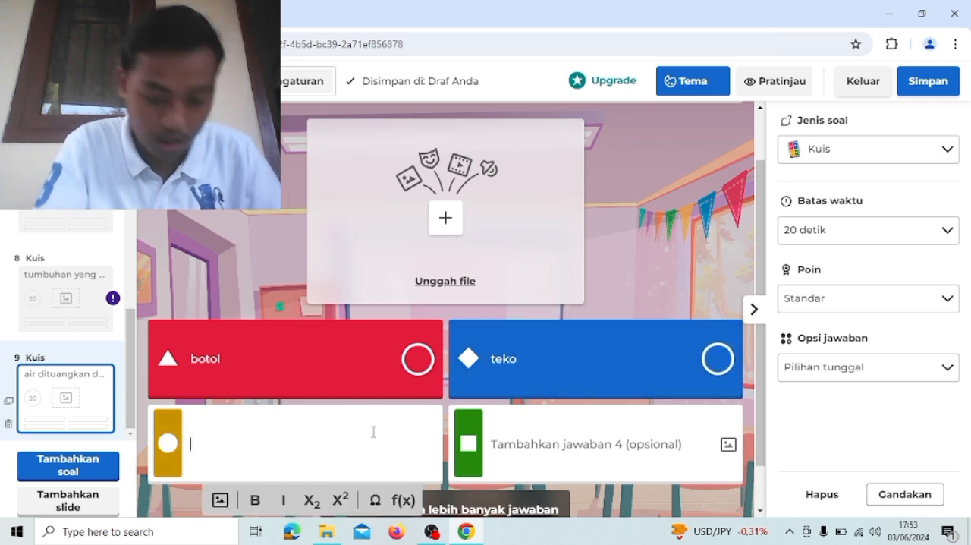
{"action": "type", "text": "gelas"}
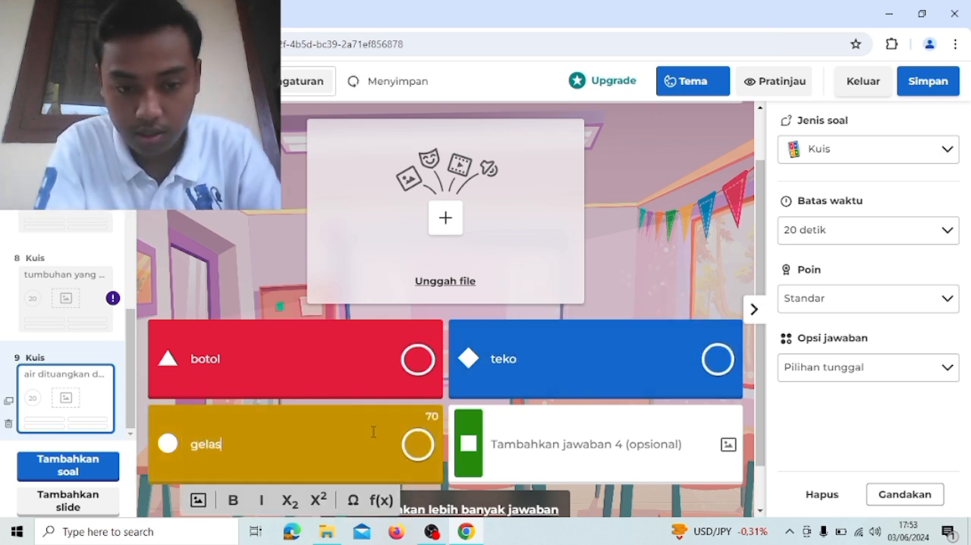
{"action": "left_click", "coordinate": [543, 447]}
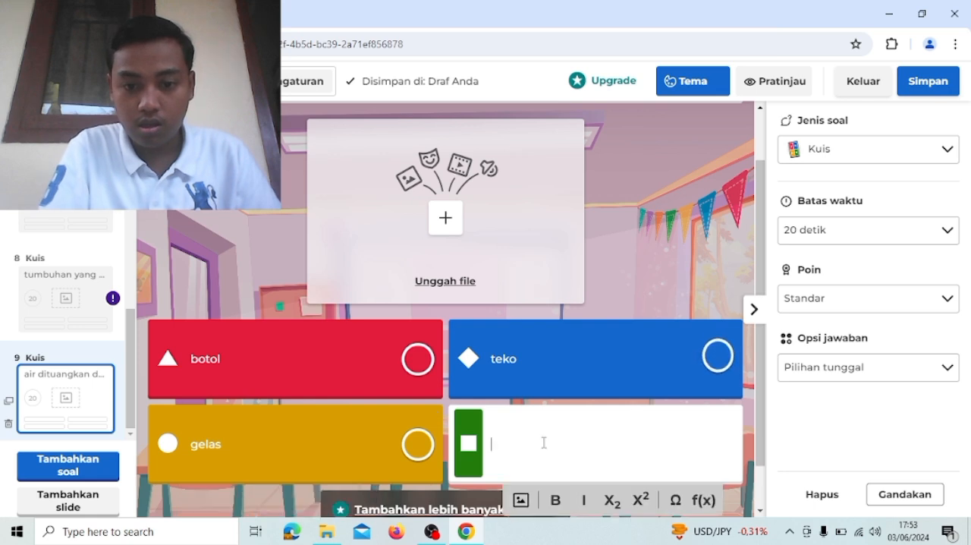
{"action": "type", "text": "ember"}
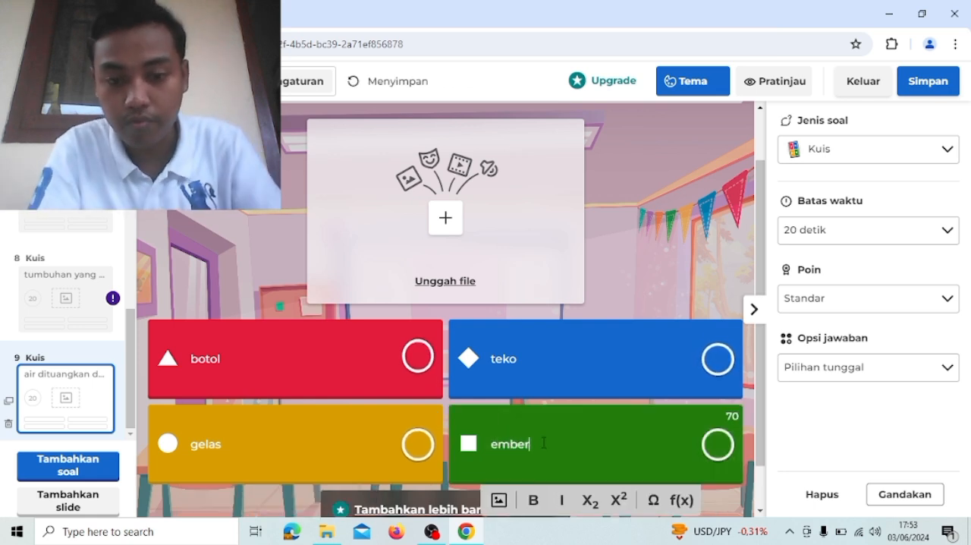
- Add a tenth question of the Kuis type to the quiz
{"action": "scroll", "coordinate": [554, 361], "scroll_direction": "up", "scroll_amount": 2}
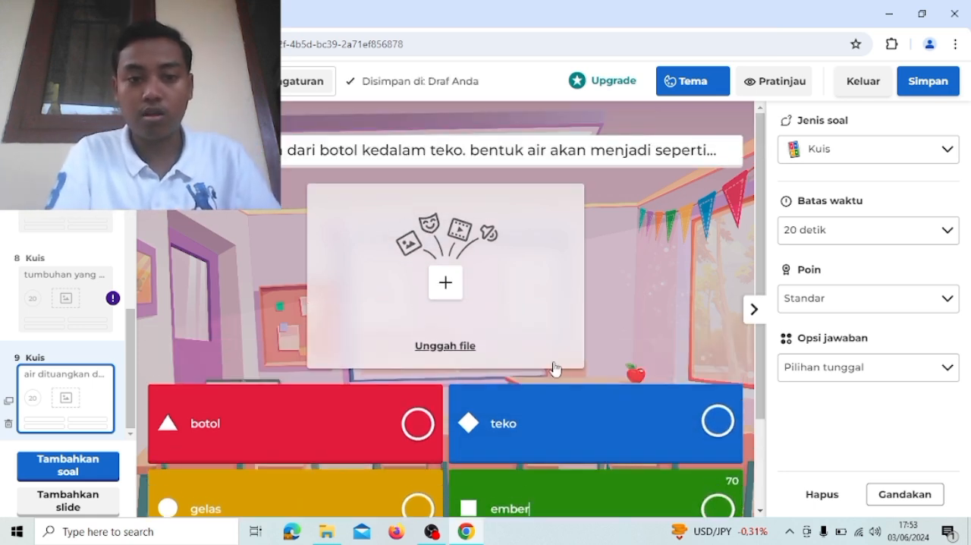
{"action": "scroll", "coordinate": [554, 369], "scroll_direction": "down", "scroll_amount": 1}
{"action": "scroll", "coordinate": [555, 368], "scroll_direction": "down", "scroll_amount": 1}
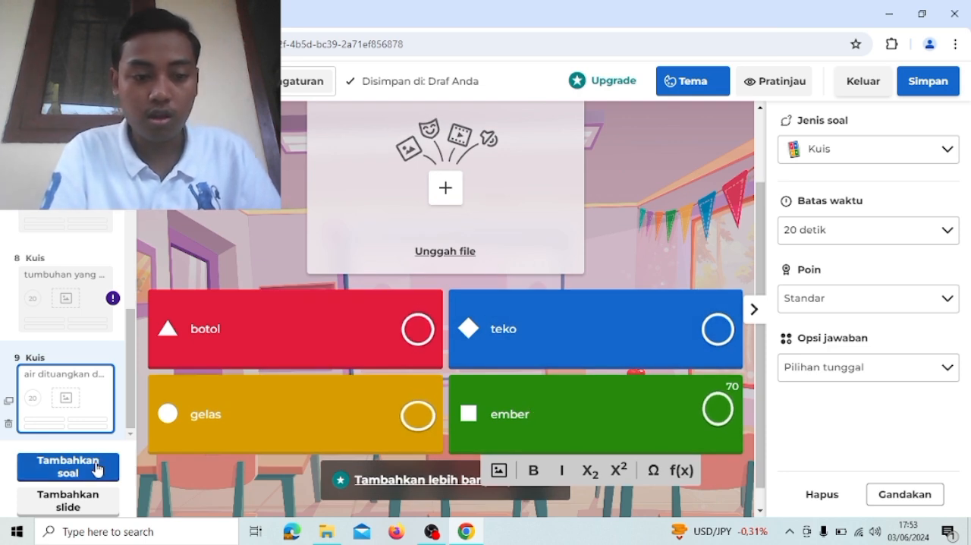
{"action": "left_click", "coordinate": [97, 468]}
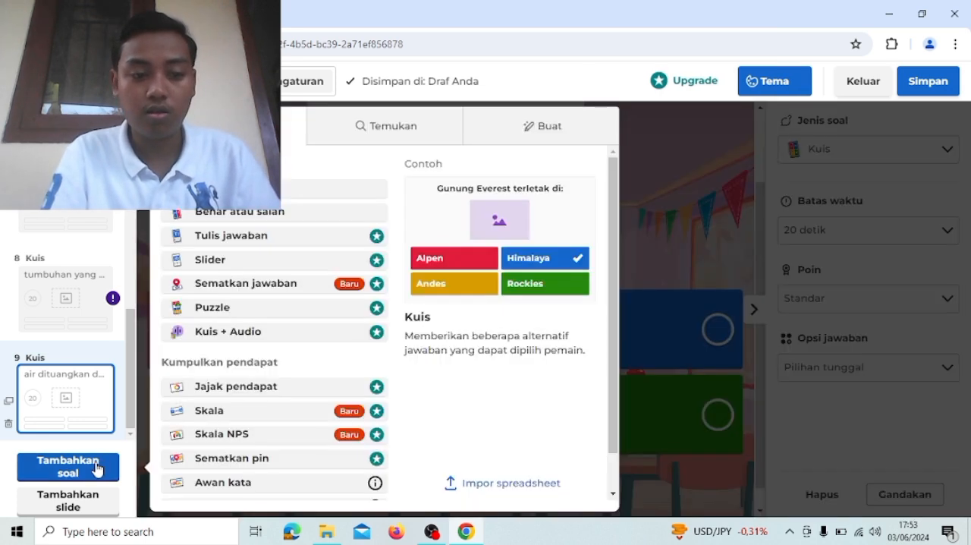
{"action": "left_click", "coordinate": [228, 188]}
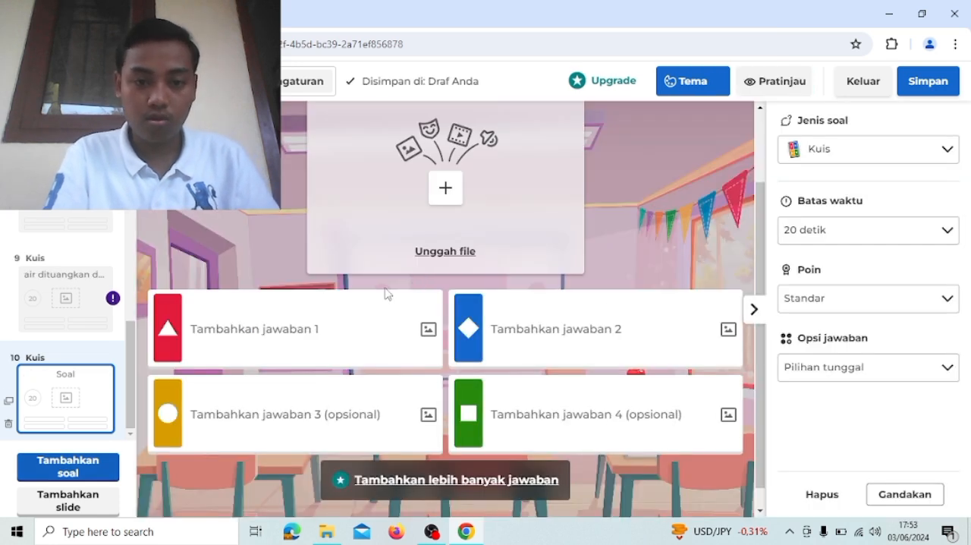
- Enter the tenth question's text as "contoh benda padat yang lunak adalah..."
{"action": "scroll", "coordinate": [386, 294], "scroll_direction": "up", "scroll_amount": 2}
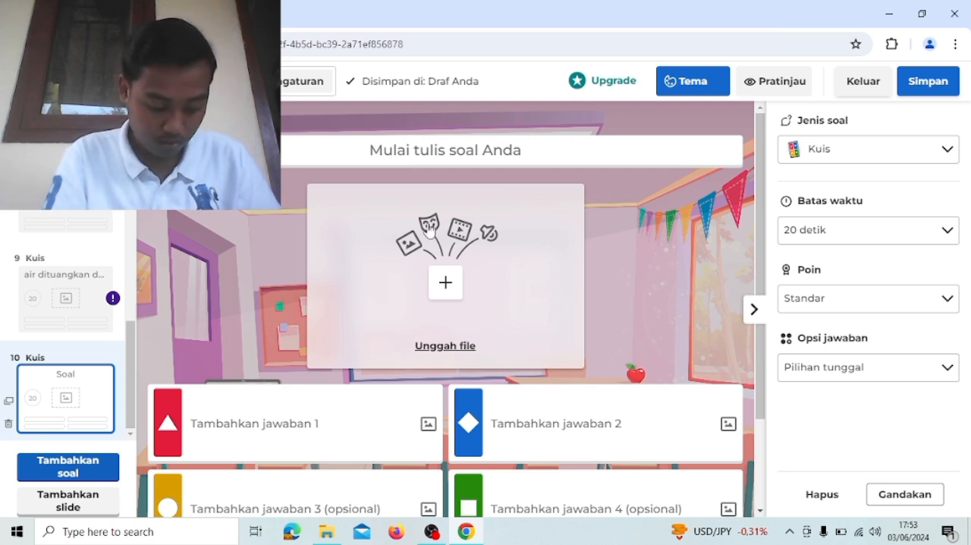
{"action": "left_click", "coordinate": [401, 148]}
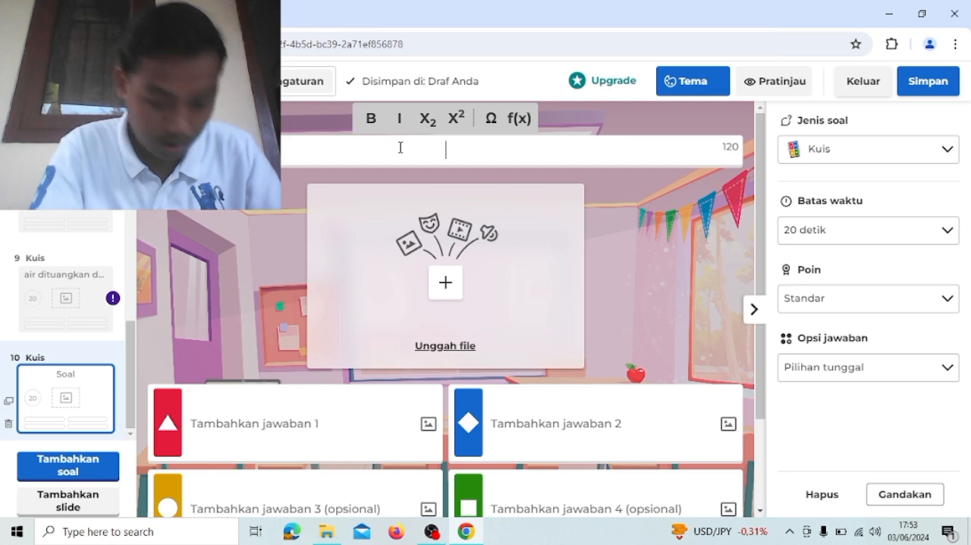
{"action": "type", "text": "contoh b"}
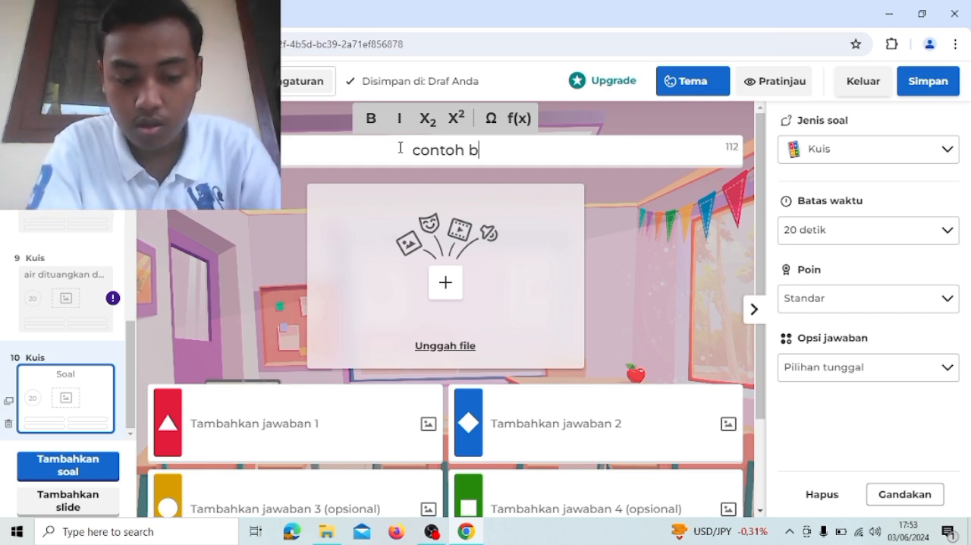
{"action": "type", "text": "enda padat yang lunak ad"}
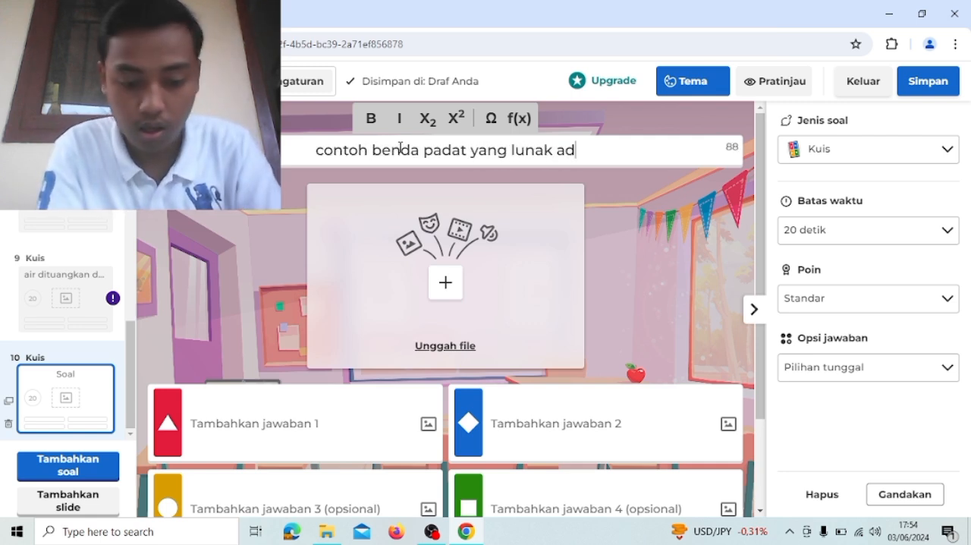
{"action": "type", "text": "alah..."}
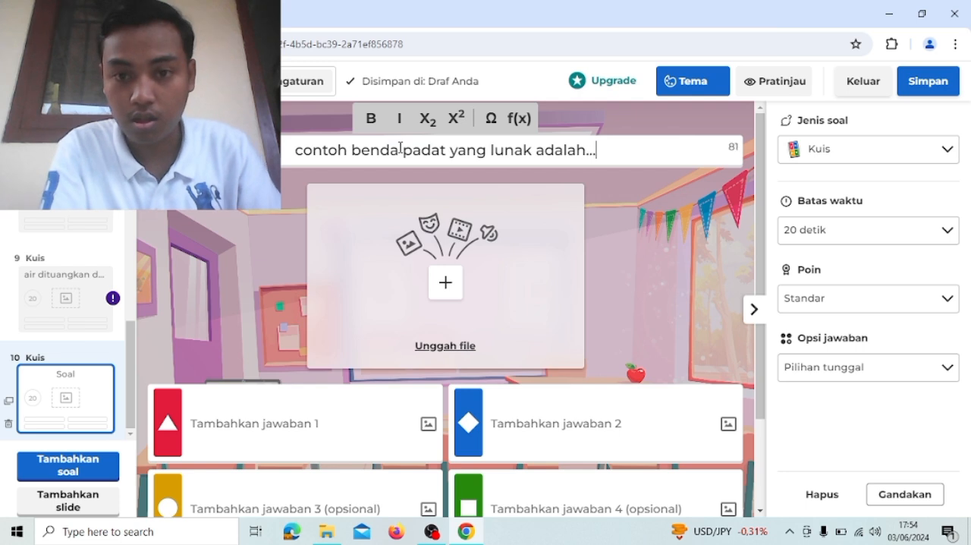
- Fill in the tenth question's first two answers as tanah liat and batubata
{"action": "scroll", "coordinate": [230, 269], "scroll_direction": "down", "scroll_amount": 1}
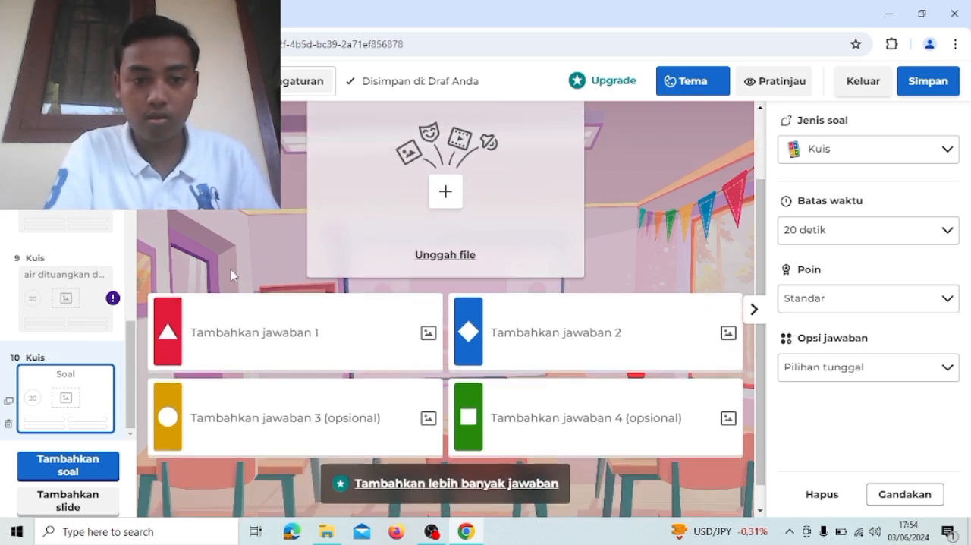
{"action": "left_click", "coordinate": [230, 316]}
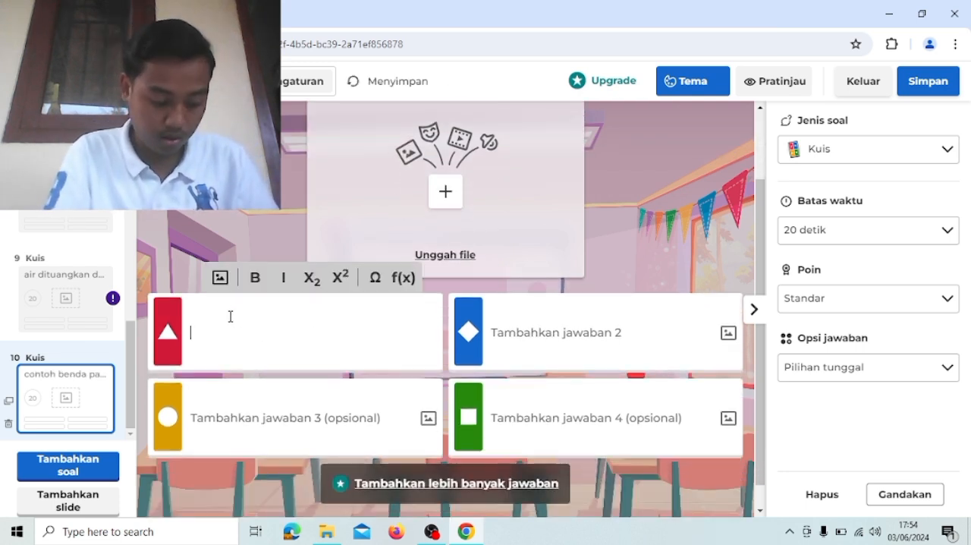
{"action": "type", "text": "tanah "}
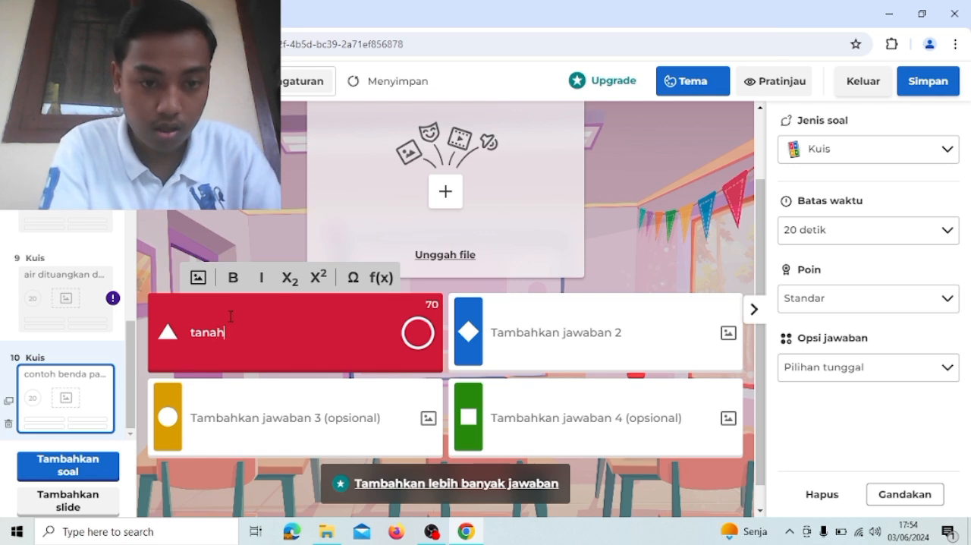
{"action": "type", "text": "lia"}
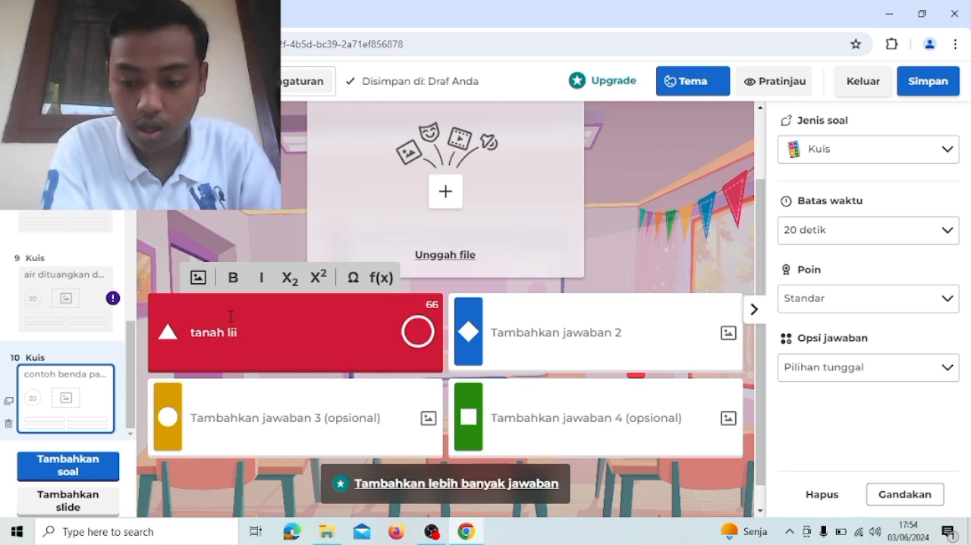
{"action": "type", "text": "t"}
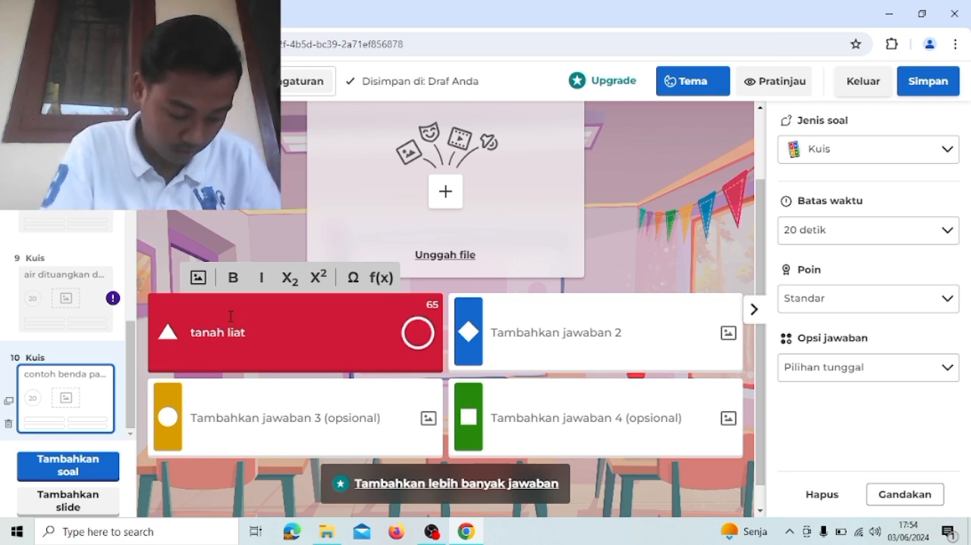
{"action": "left_click", "coordinate": [517, 338]}
{"action": "type", "text": "batubata"}
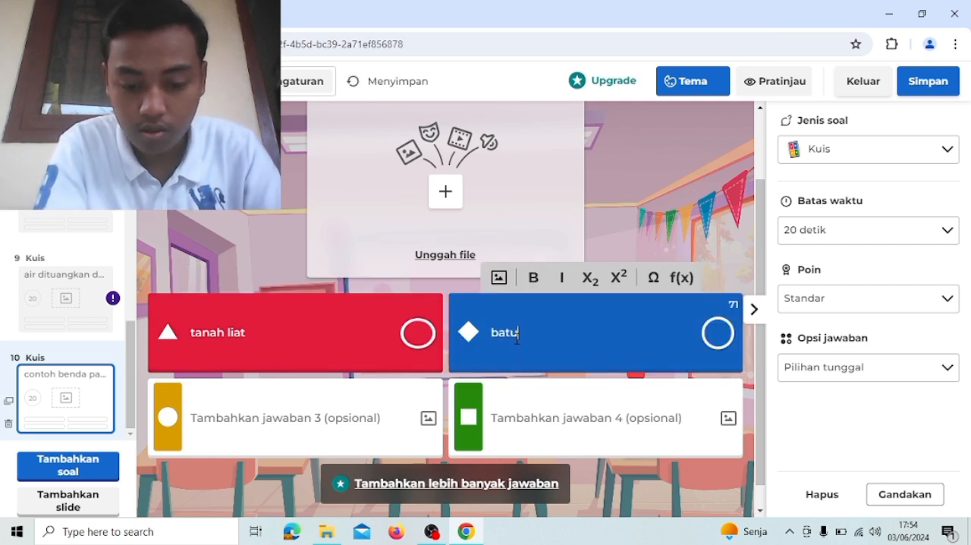
- Fill in the tenth question's third and fourth answers as genteng and batubara
{"action": "left_click", "coordinate": [324, 418]}
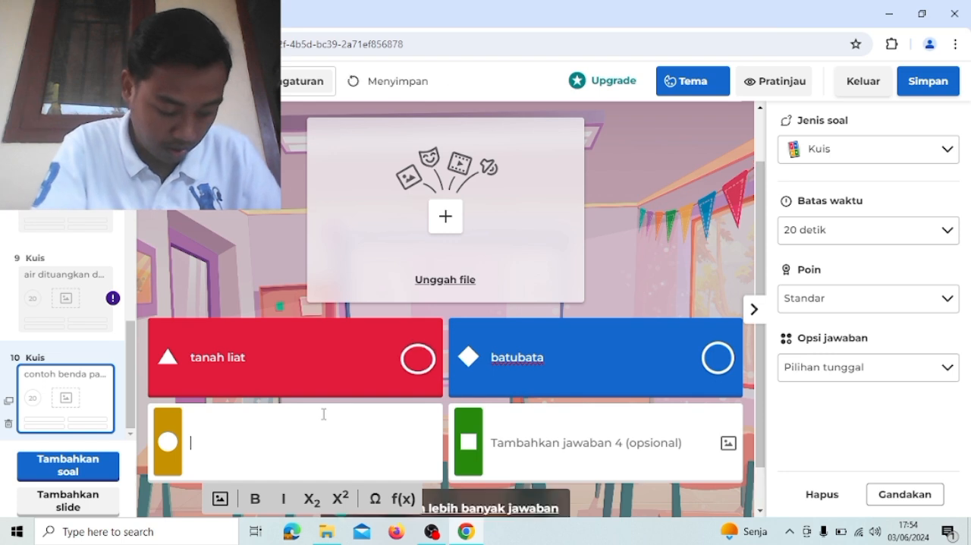
{"action": "type", "text": "genteng"}
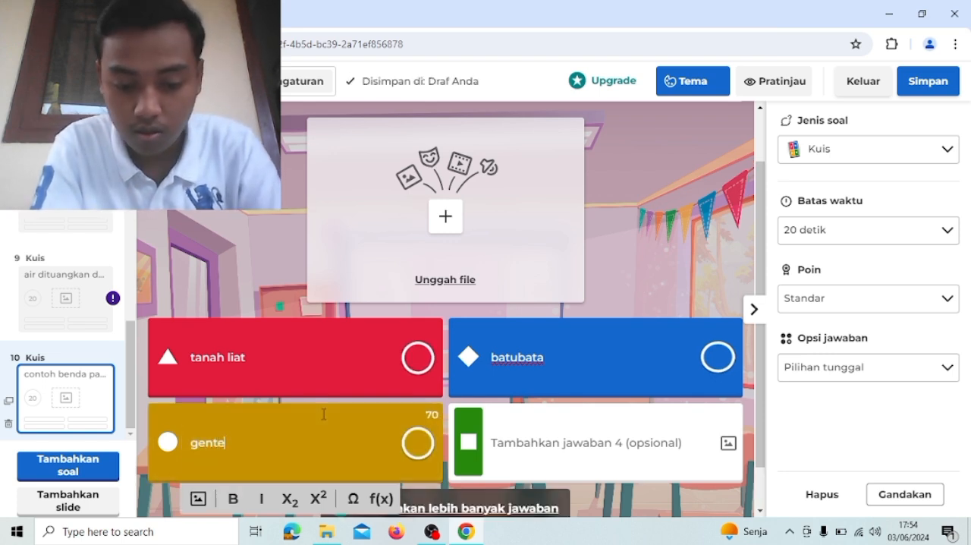
{"action": "left_click", "coordinate": [551, 440]}
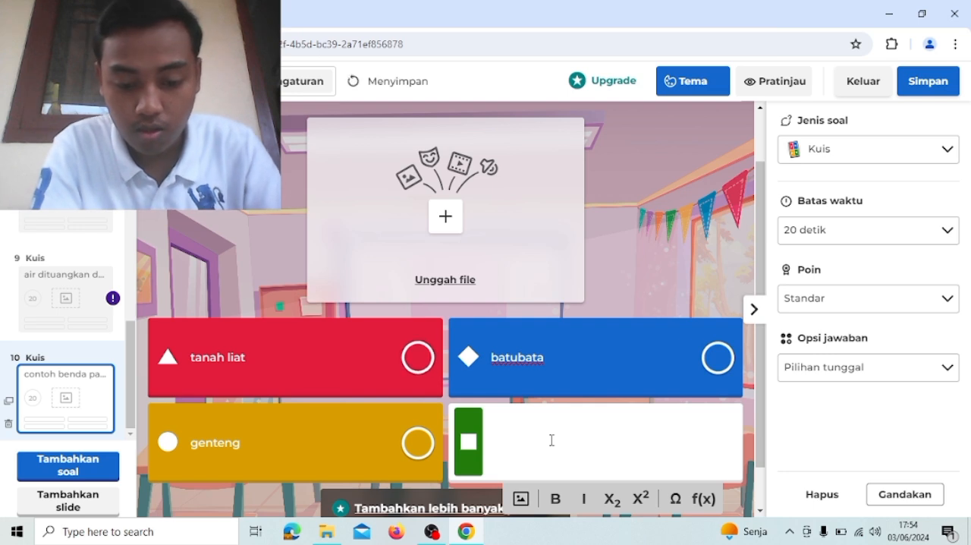
{"action": "type", "text": "batubara"}
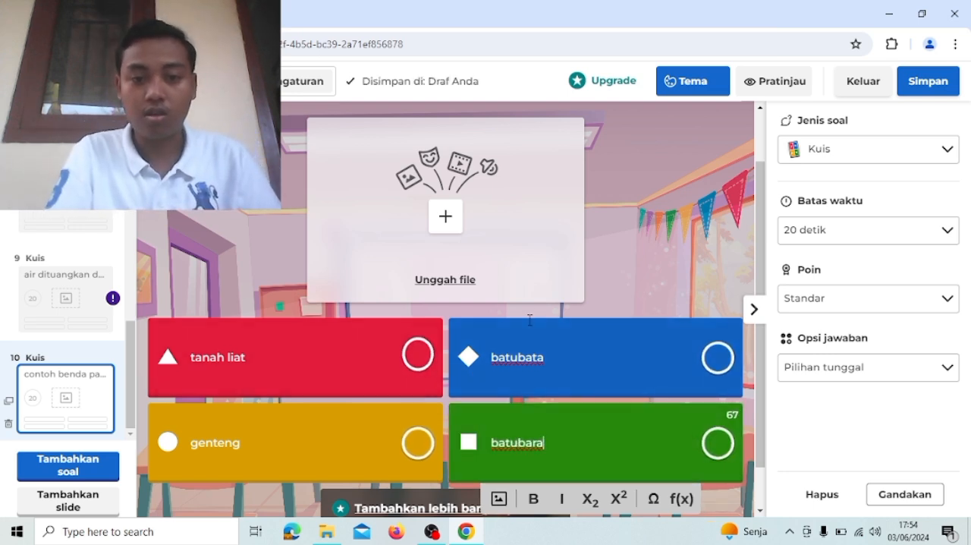
- Review the finished tenth question and look through the quiz's list of questions
{"action": "scroll", "coordinate": [526, 319], "scroll_direction": "up", "scroll_amount": 1}
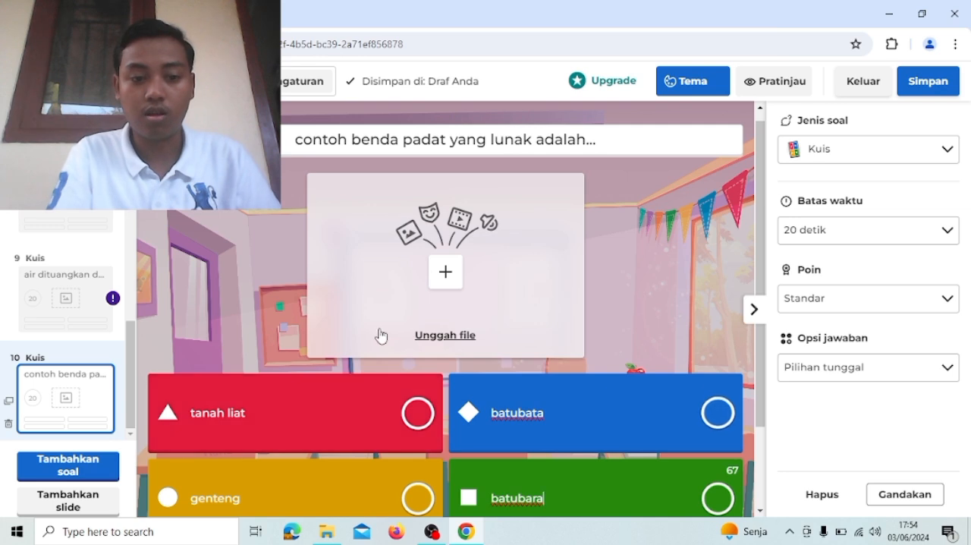
{"action": "scroll", "coordinate": [382, 339], "scroll_direction": "down", "scroll_amount": 1}
{"action": "scroll", "coordinate": [381, 339], "scroll_direction": "up", "scroll_amount": 1}
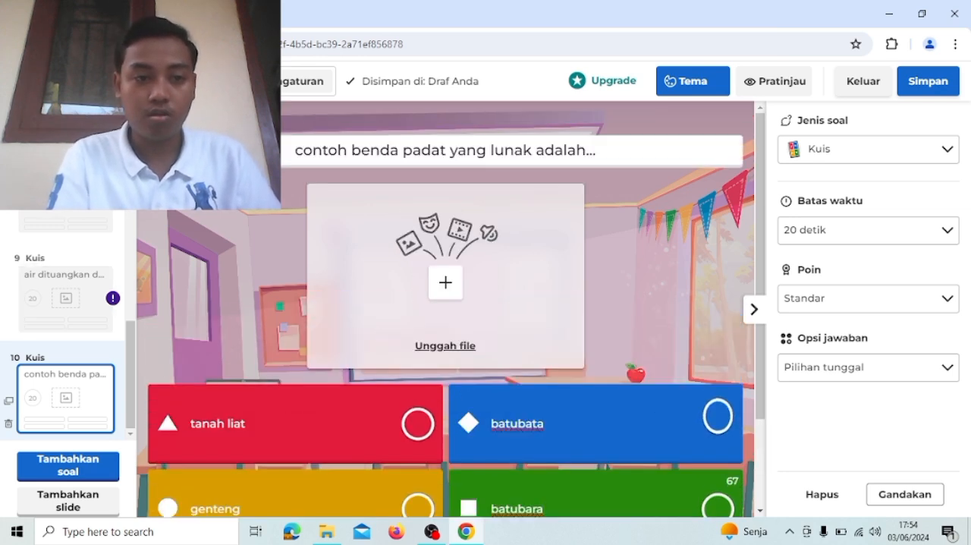
{"action": "scroll", "coordinate": [68, 326], "scroll_direction": "up", "scroll_amount": 3}
{"action": "scroll", "coordinate": [68, 327], "scroll_direction": "up", "scroll_amount": 7}
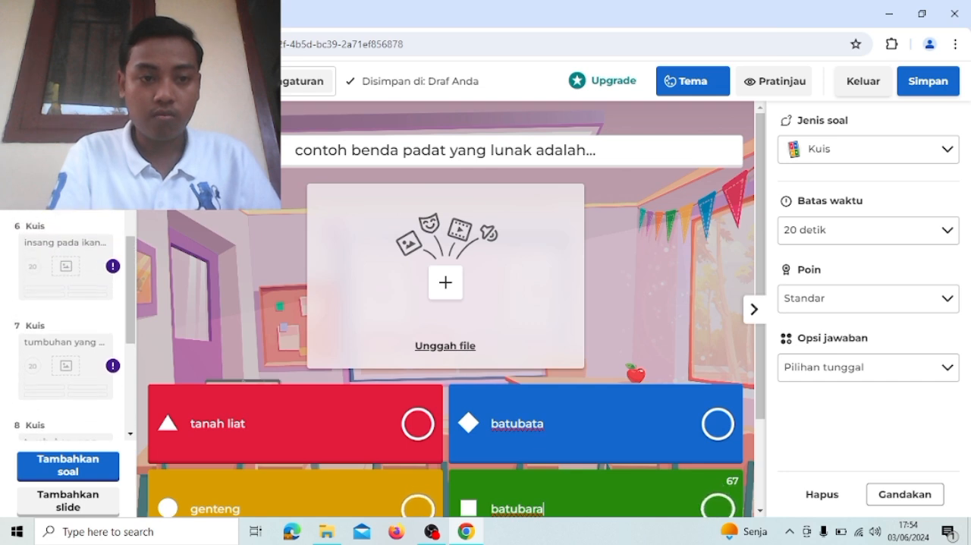
{"action": "scroll", "coordinate": [69, 326], "scroll_direction": "up", "scroll_amount": 2}
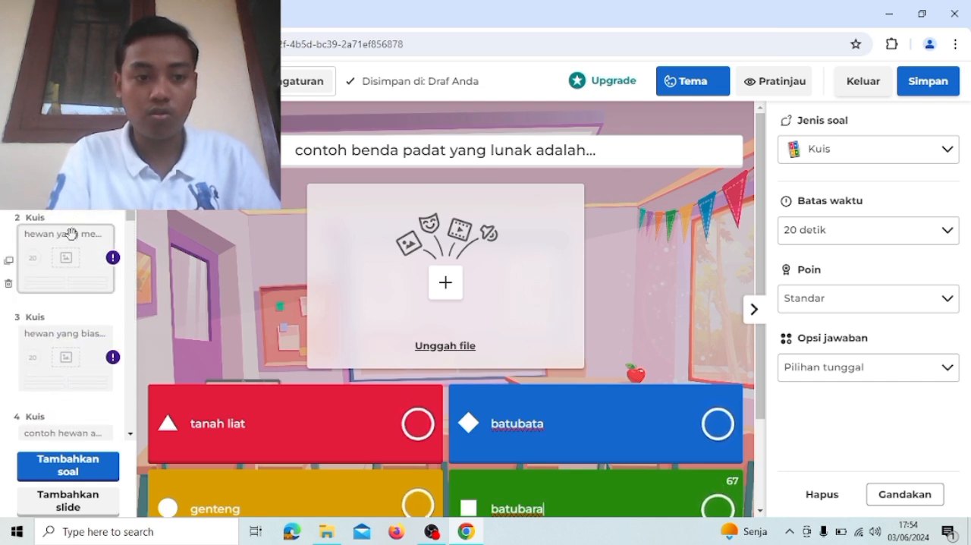
{"action": "left_click", "coordinate": [130, 435]}
{"action": "scroll", "coordinate": [63, 364], "scroll_direction": "down", "scroll_amount": 4}
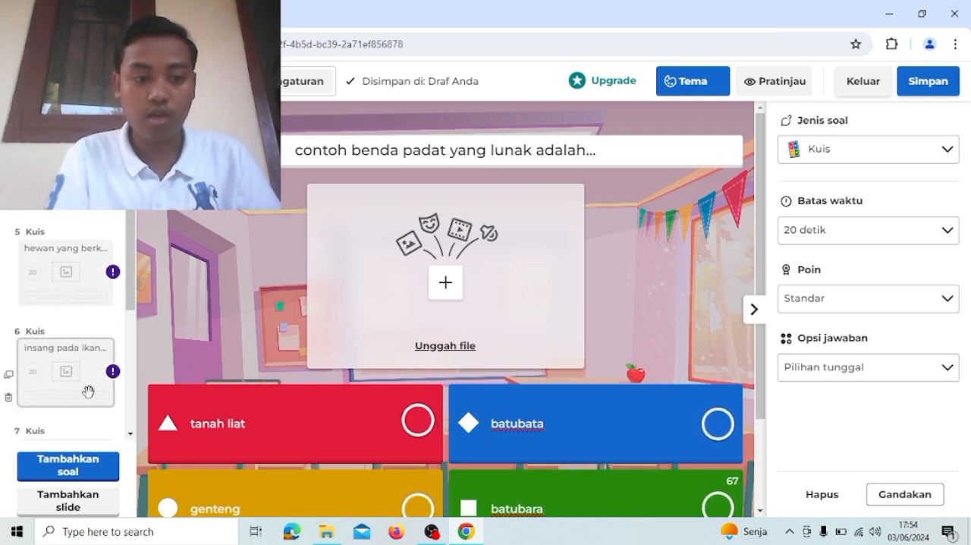
{"action": "left_click", "coordinate": [131, 435]}
{"action": "scroll", "coordinate": [129, 434], "scroll_direction": "down", "scroll_amount": 2}
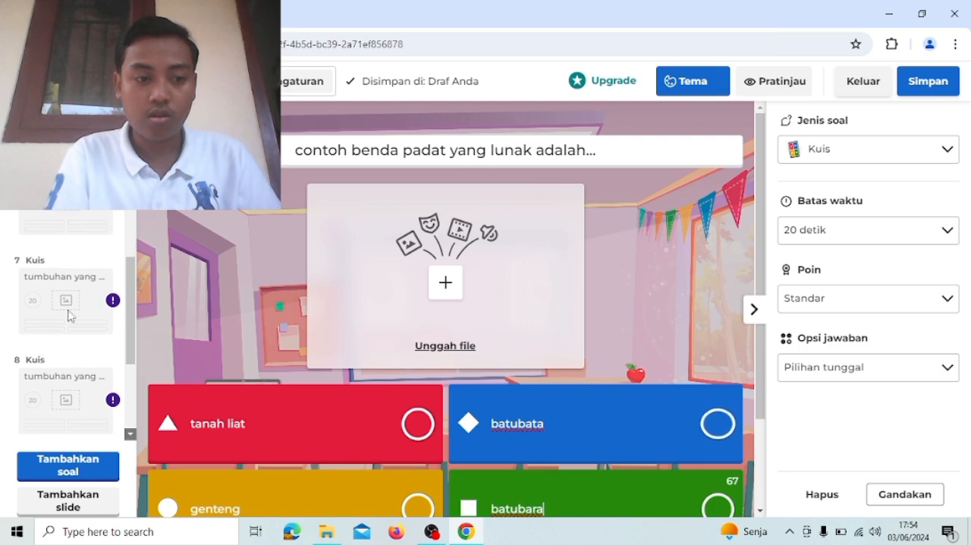
{"action": "scroll", "coordinate": [130, 436], "scroll_direction": "down", "scroll_amount": 2}
{"action": "scroll", "coordinate": [131, 436], "scroll_direction": "down", "scroll_amount": 1}
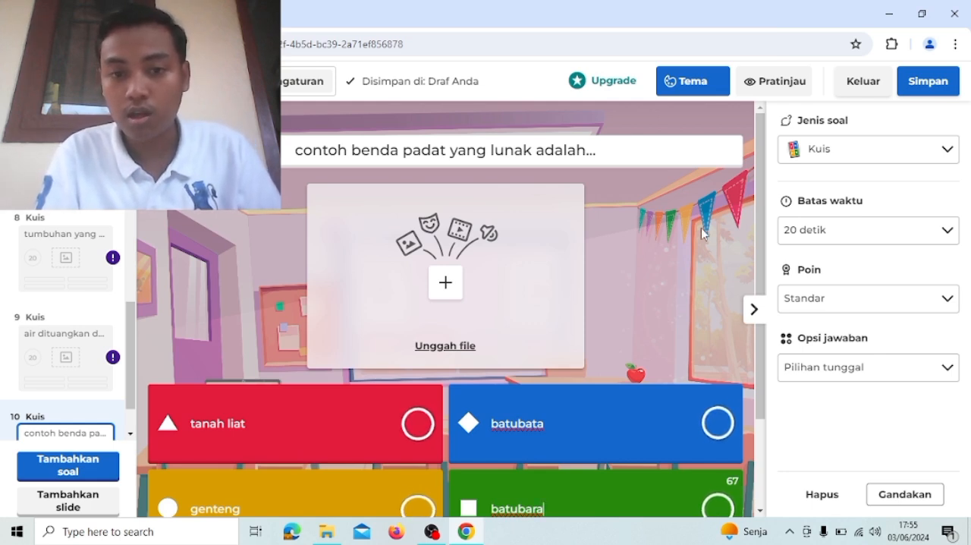
- Save the unfinished quiz as a draft and look over the drafts in the library
{"action": "left_click", "coordinate": [937, 79]}
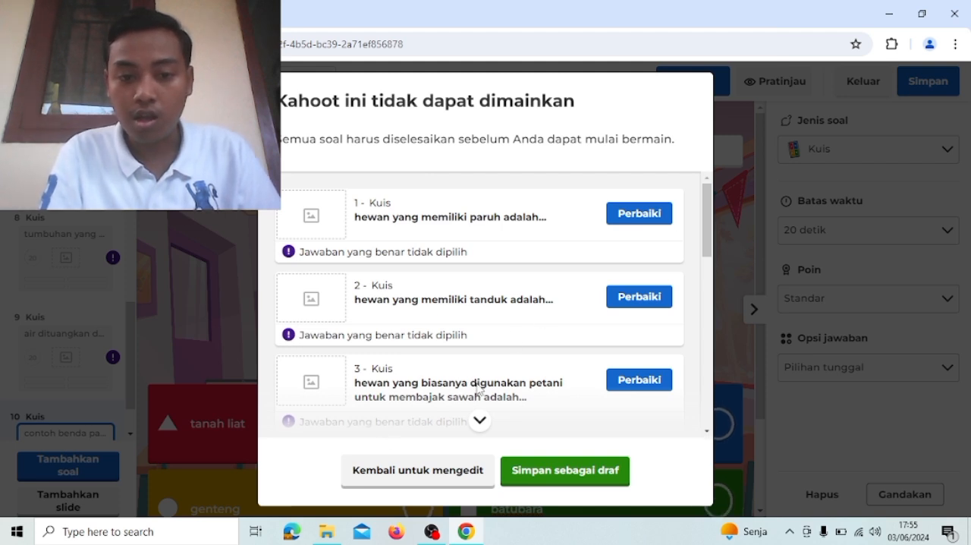
{"action": "left_click", "coordinate": [532, 470]}
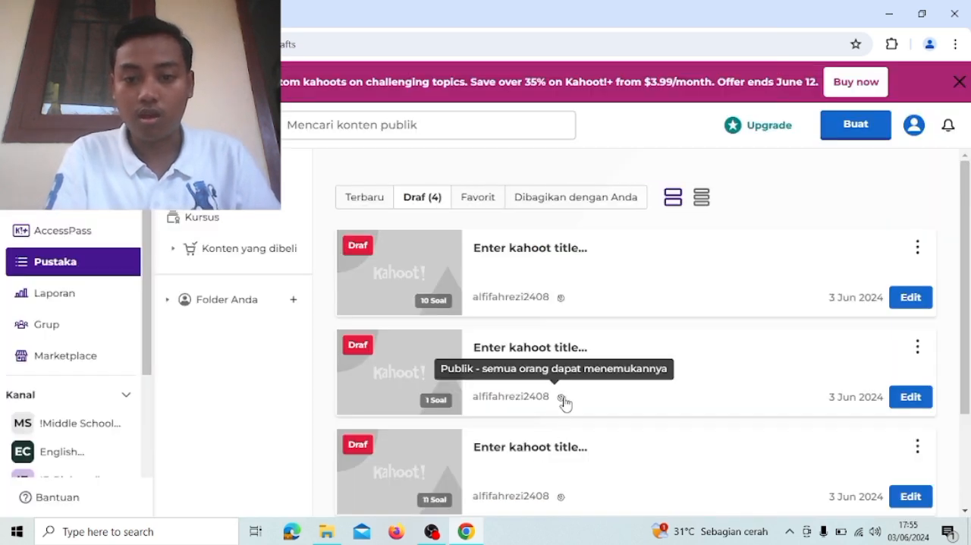
{"action": "scroll", "coordinate": [564, 402], "scroll_direction": "down", "scroll_amount": 2}
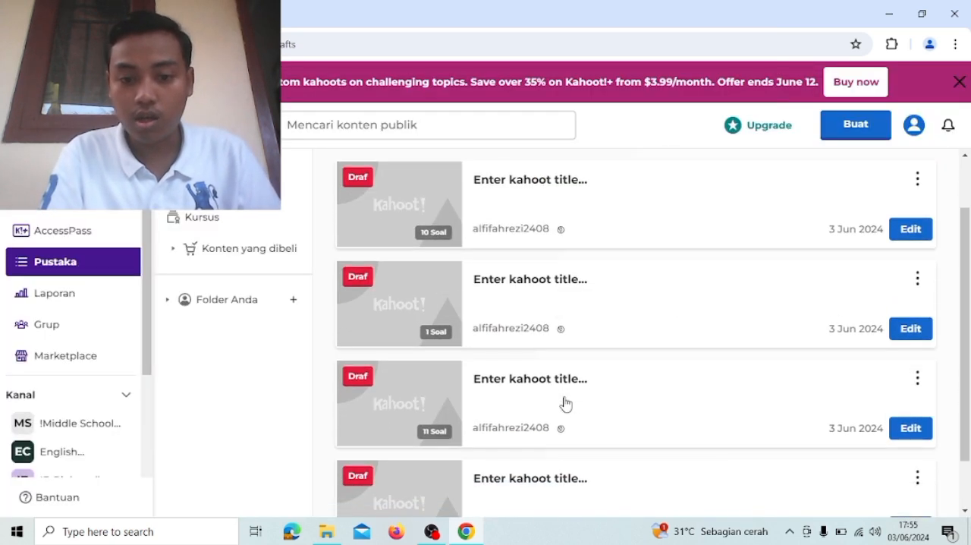
{"action": "scroll", "coordinate": [565, 404], "scroll_direction": "down", "scroll_amount": 1}
{"action": "scroll", "coordinate": [566, 402], "scroll_direction": "down", "scroll_amount": 1}
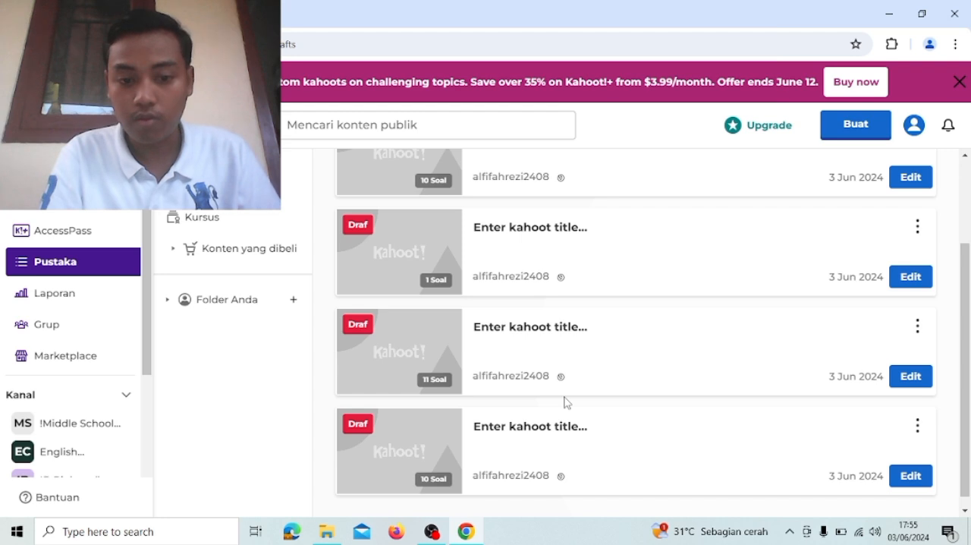
{"action": "scroll", "coordinate": [564, 403], "scroll_direction": "up", "scroll_amount": 2}
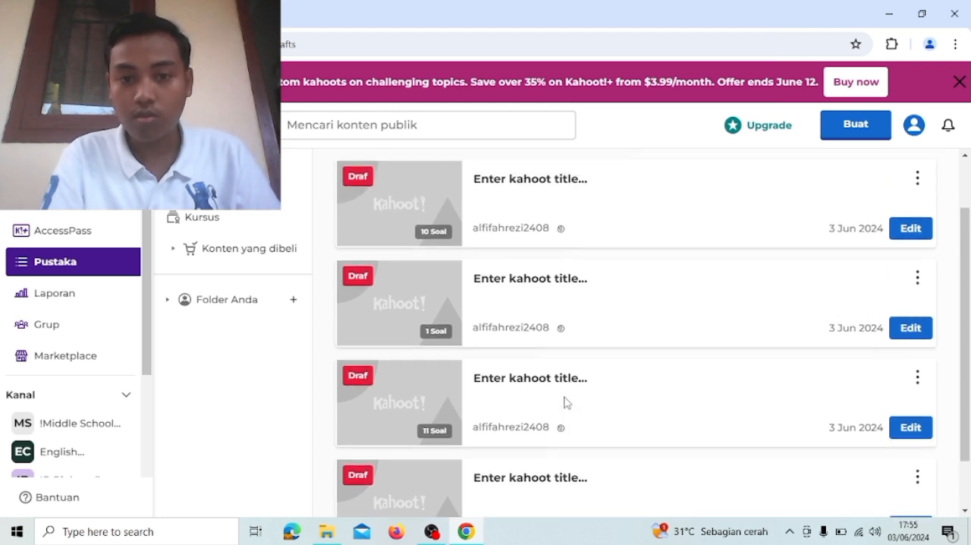